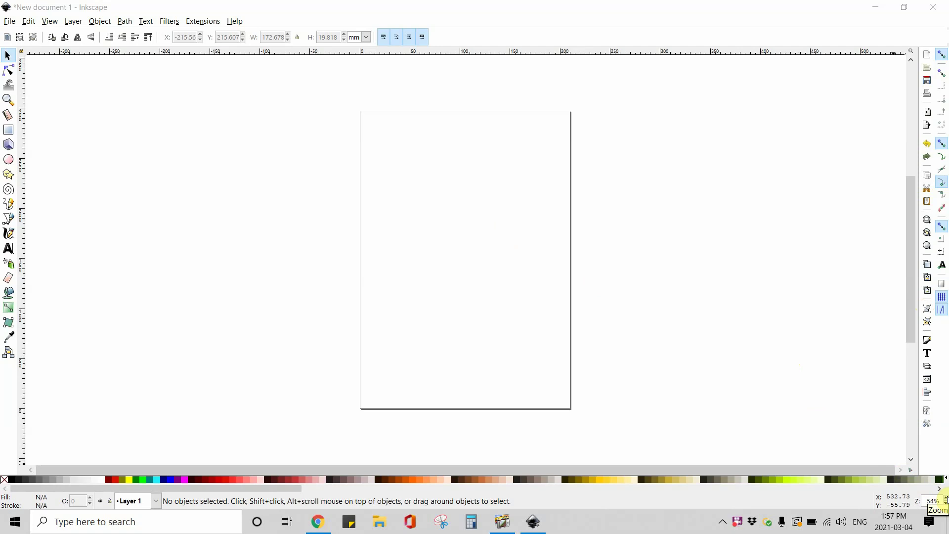
# Step: Open the document properties and set the page size to US Letter, 8.5 x 11.0 in
pyautogui.scroll(4, 945, 500)
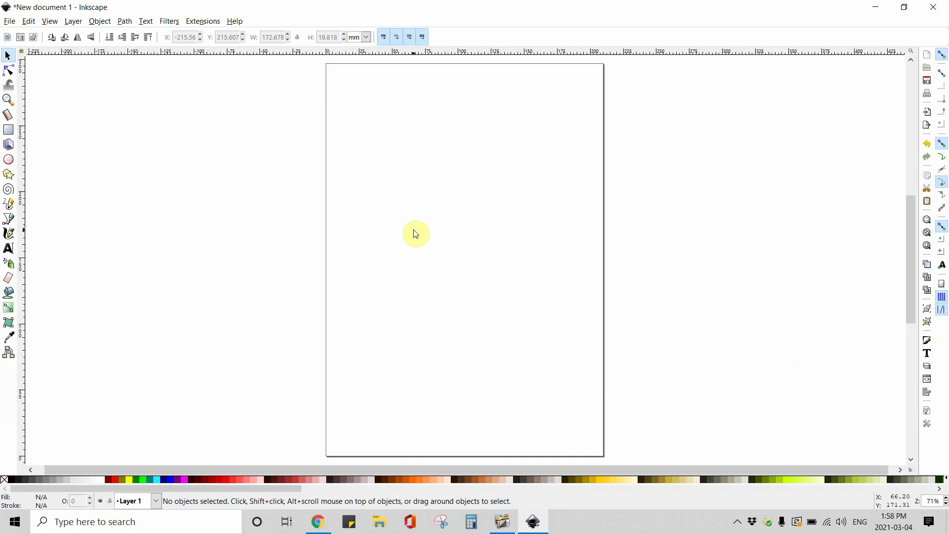
pyautogui.click(10, 25)
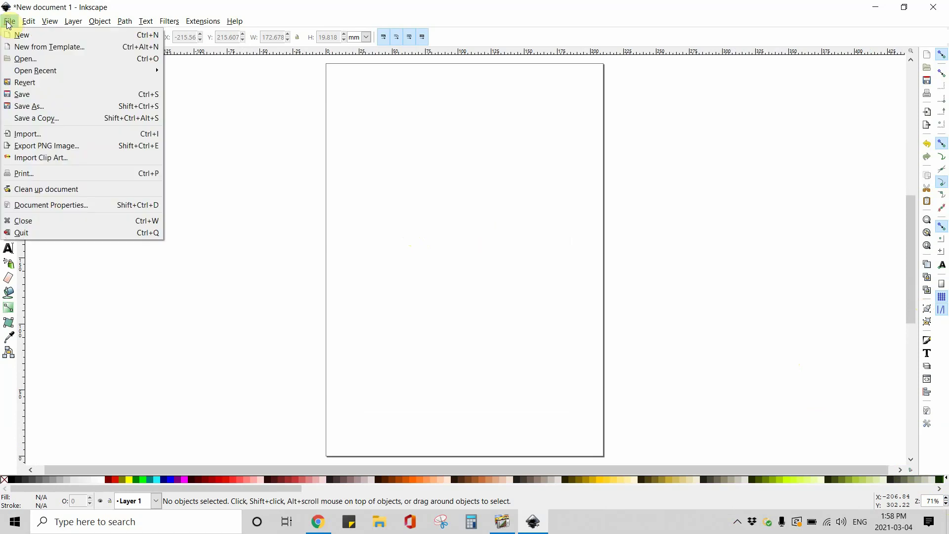
pyautogui.click(41, 205)
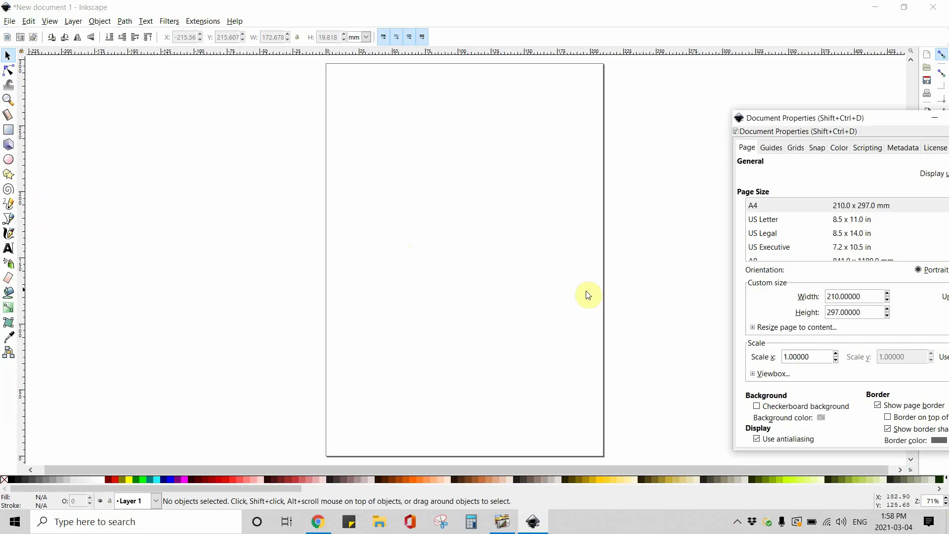
pyautogui.click(804, 117)
pyautogui.moveTo(805, 119); pyautogui.dragTo(699, 113)
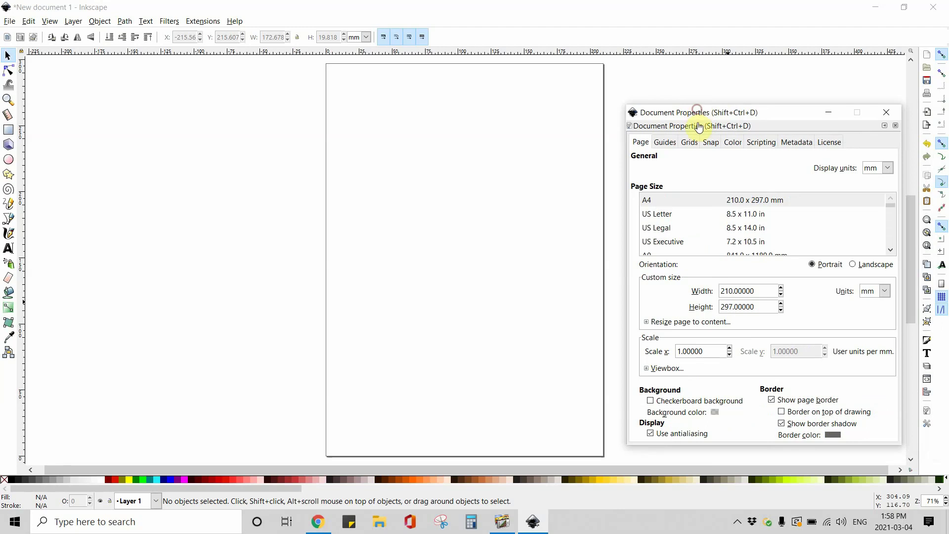
pyautogui.click(678, 219)
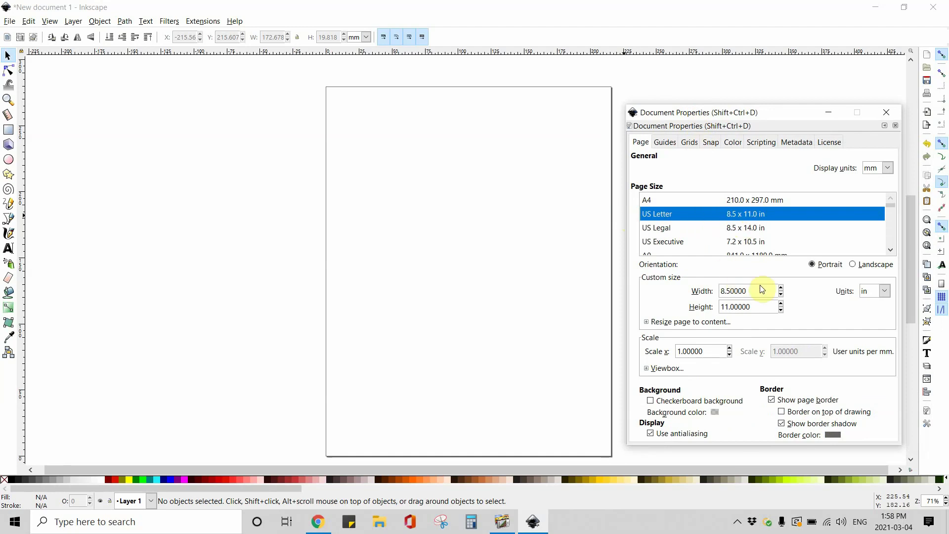
# Step: Set the custom page size to 11 in wide and 8.5 in high, and close the document properties
pyautogui.moveTo(763, 292); pyautogui.dragTo(710, 290)
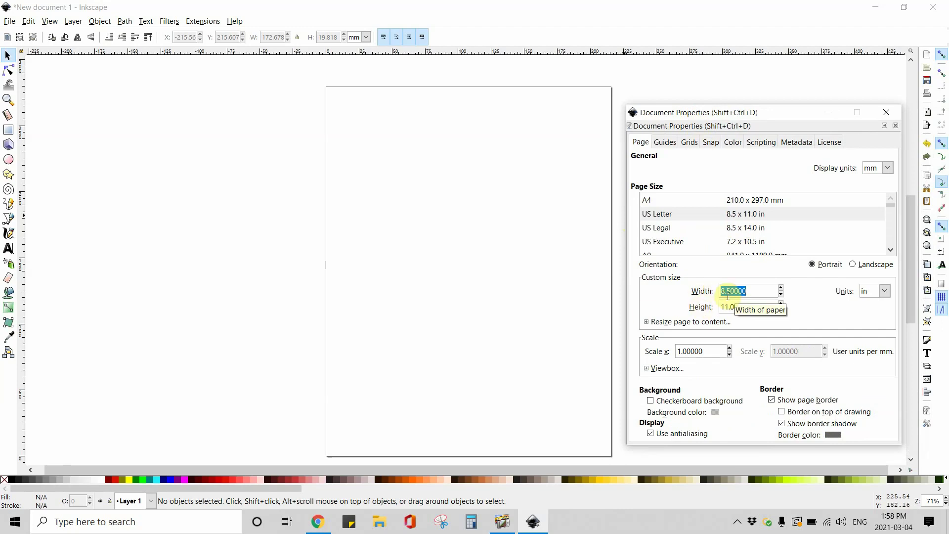
pyautogui.write('11')
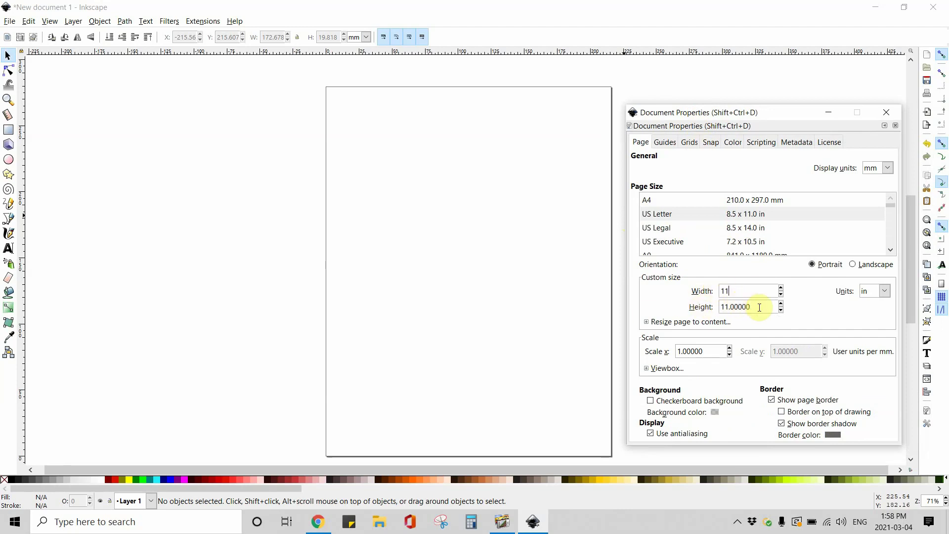
pyautogui.click(758, 307)
pyautogui.doubleClick(729, 303)
pyautogui.write('8')
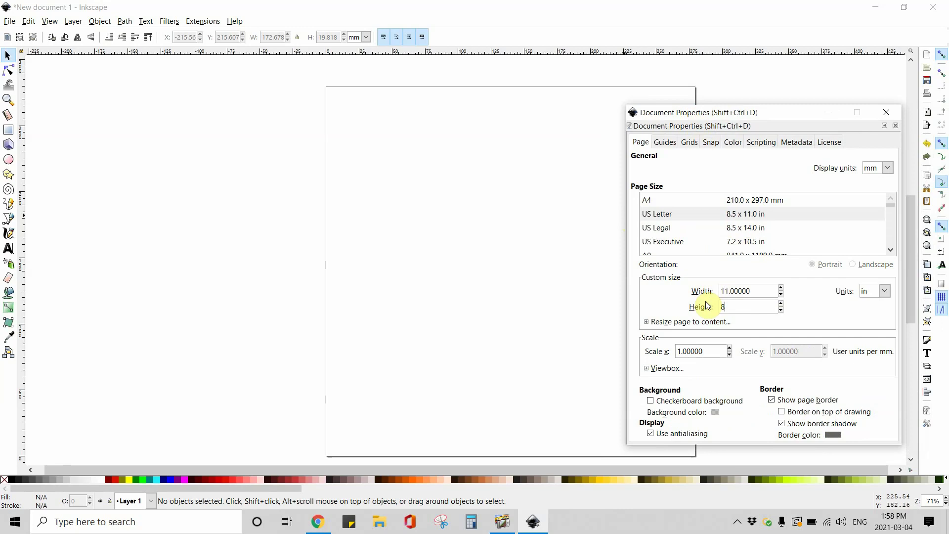
pyautogui.write('.5')
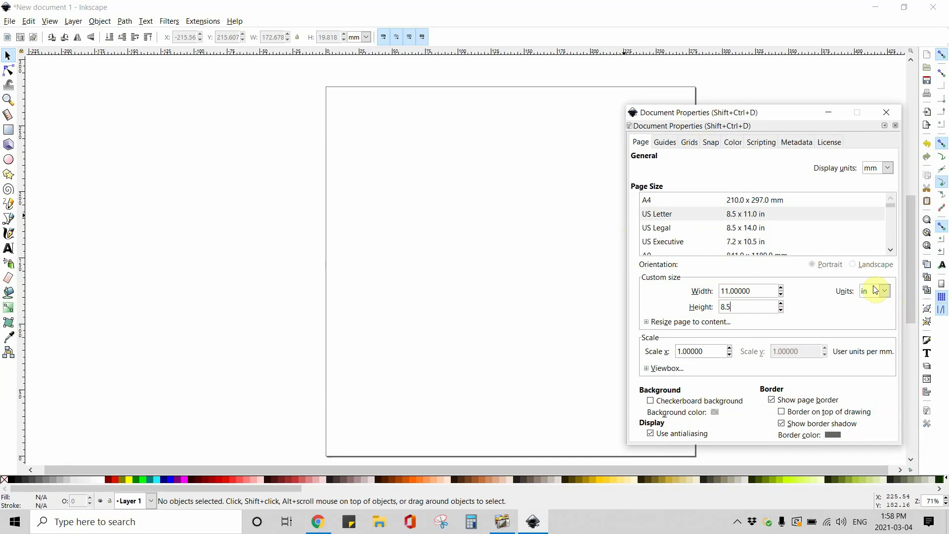
pyautogui.click(885, 117)
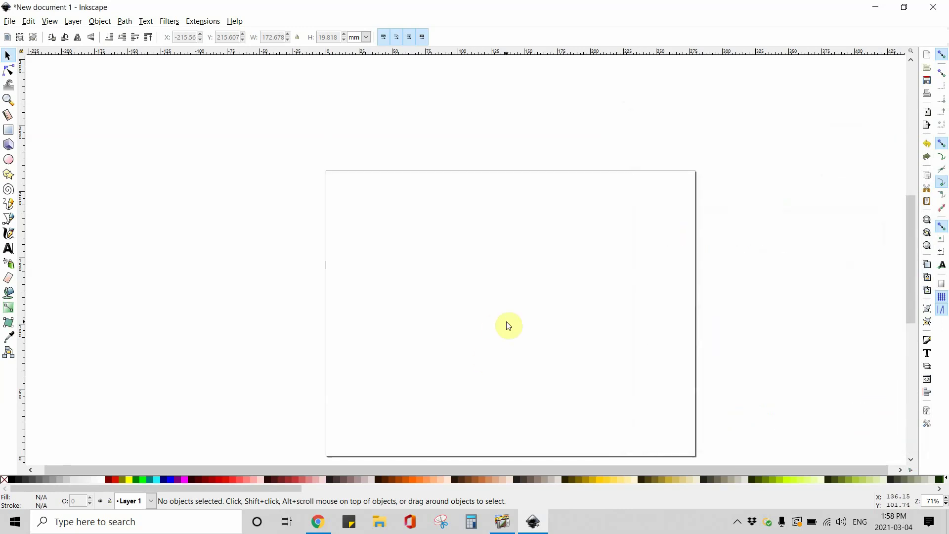
# Step: Start importing a file and browse to the "Images to use for templates" folder on the Desktop
pyautogui.scroll(-2, 510, 327)
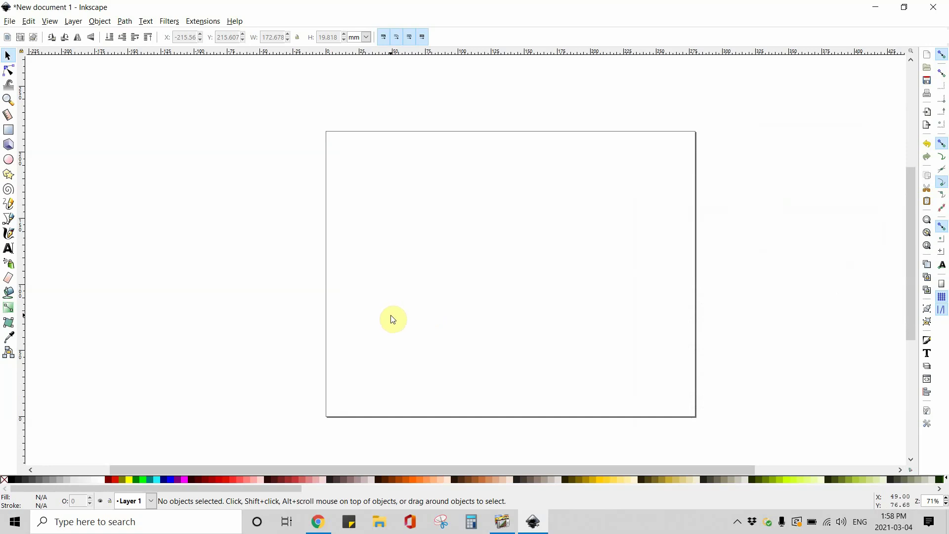
pyautogui.click(11, 23)
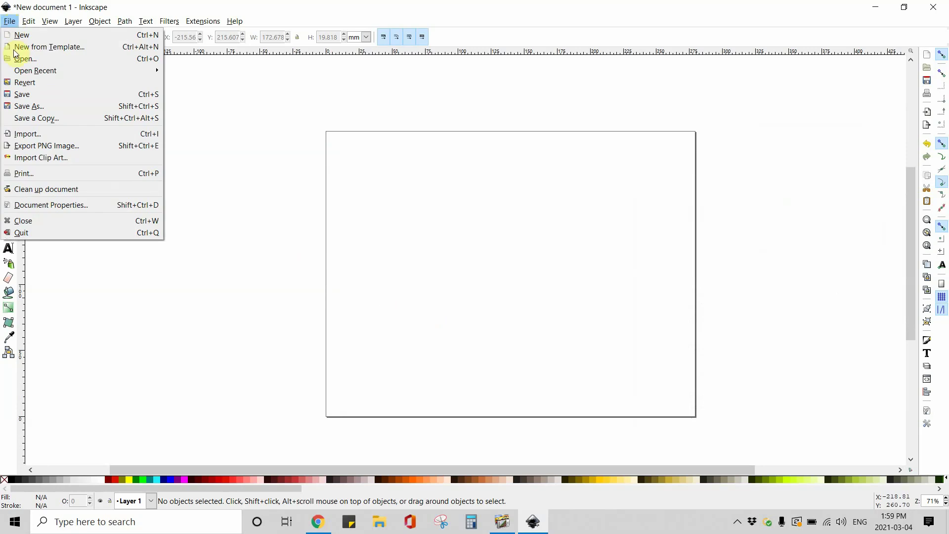
pyautogui.click(12, 136)
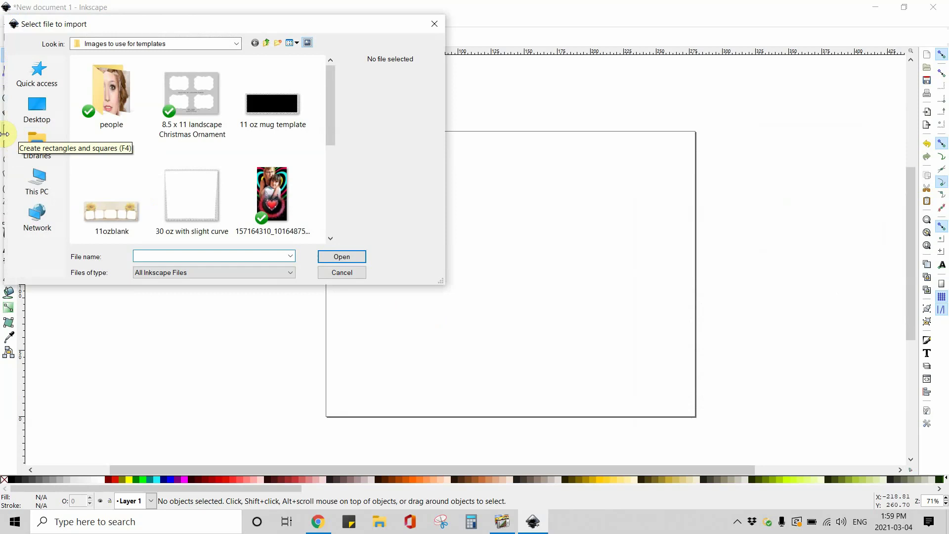
pyautogui.click(39, 79)
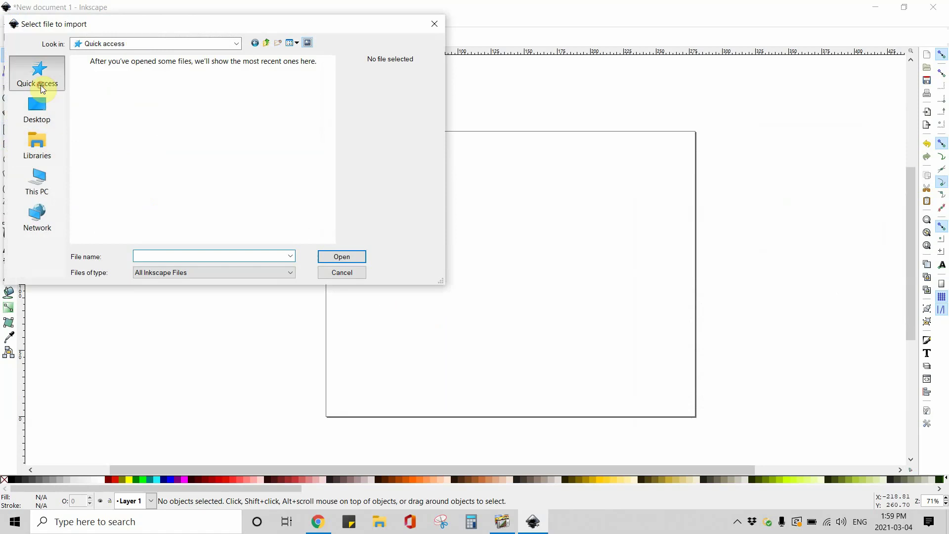
pyautogui.click(42, 111)
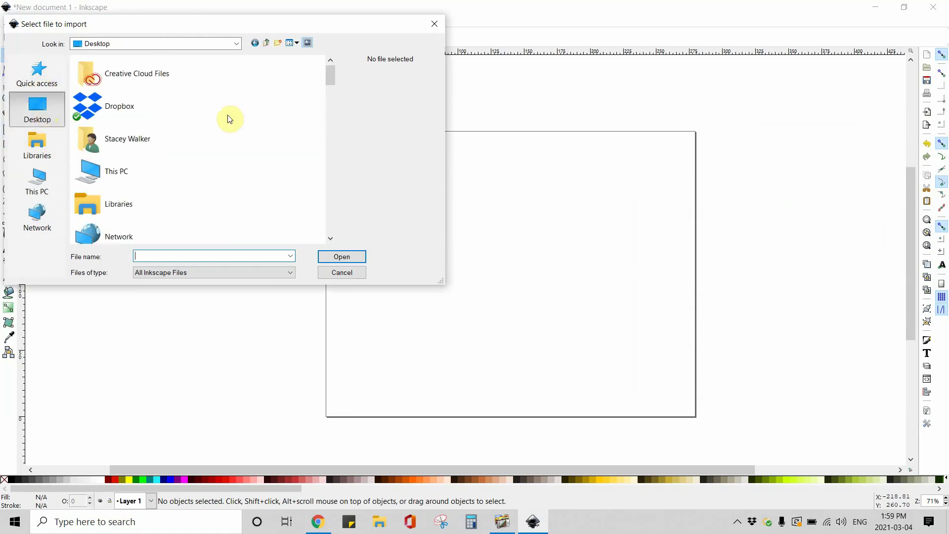
pyautogui.click(331, 240)
pyautogui.click(330, 240)
pyautogui.click(331, 239)
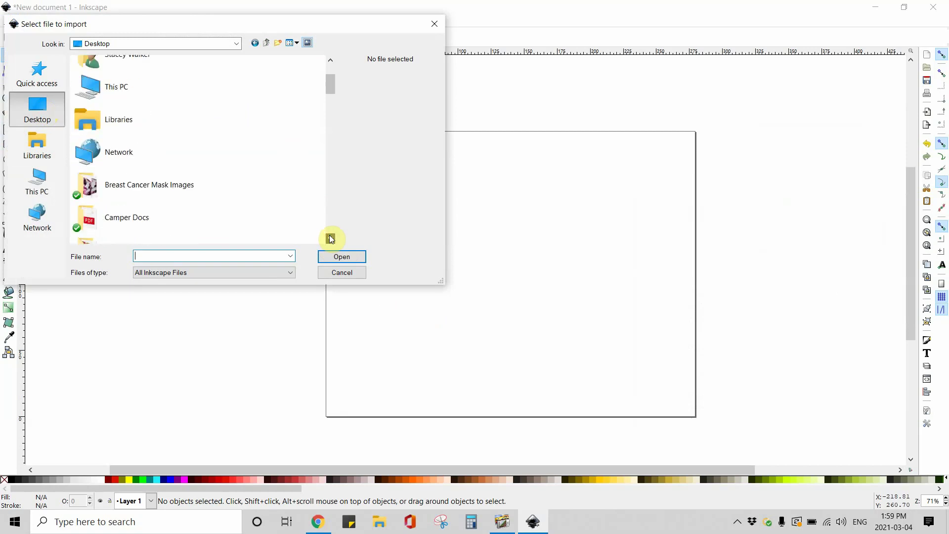
pyautogui.click(330, 240)
pyautogui.click(330, 240)
pyautogui.click(331, 240)
pyautogui.click(331, 239)
pyautogui.click(330, 240)
pyautogui.click(330, 240)
pyautogui.click(331, 240)
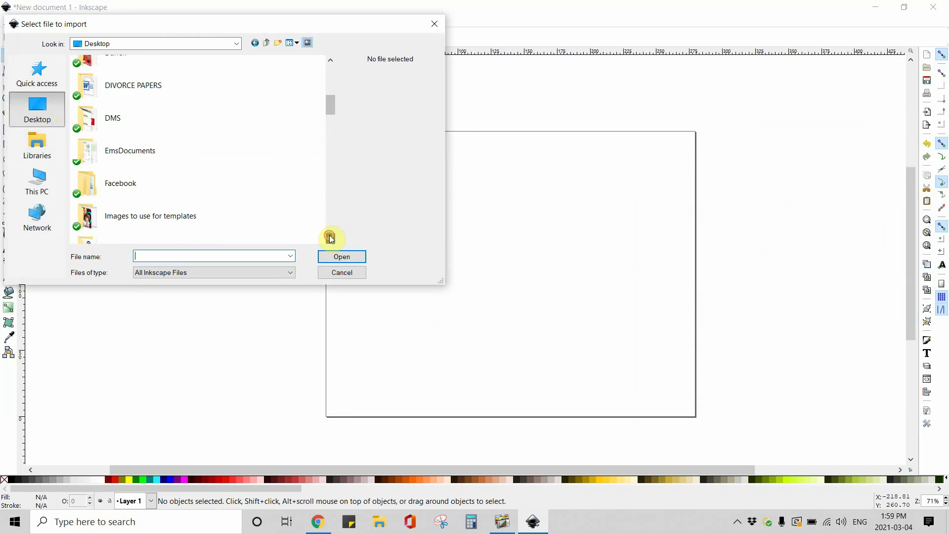
pyautogui.click(331, 239)
pyautogui.click(330, 239)
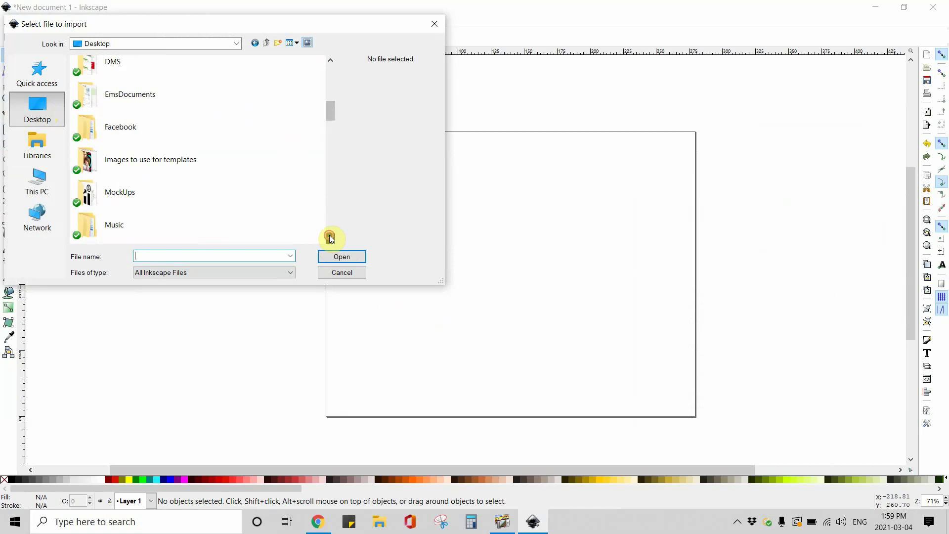
pyautogui.doubleClick(130, 159)
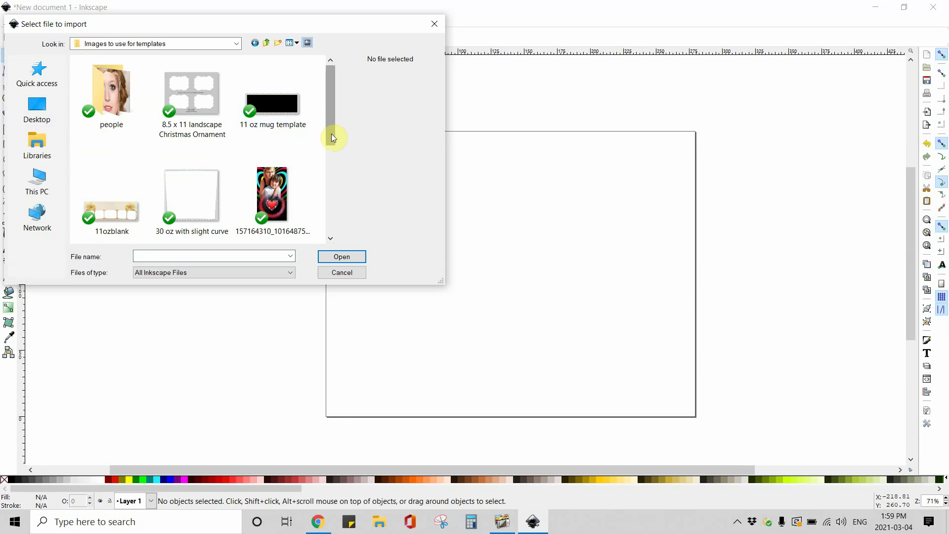
# Step: Import the "11 oz mug template" image and position it in the page's upper half at about X 18 mm, Y 111 mm
pyautogui.click(280, 120)
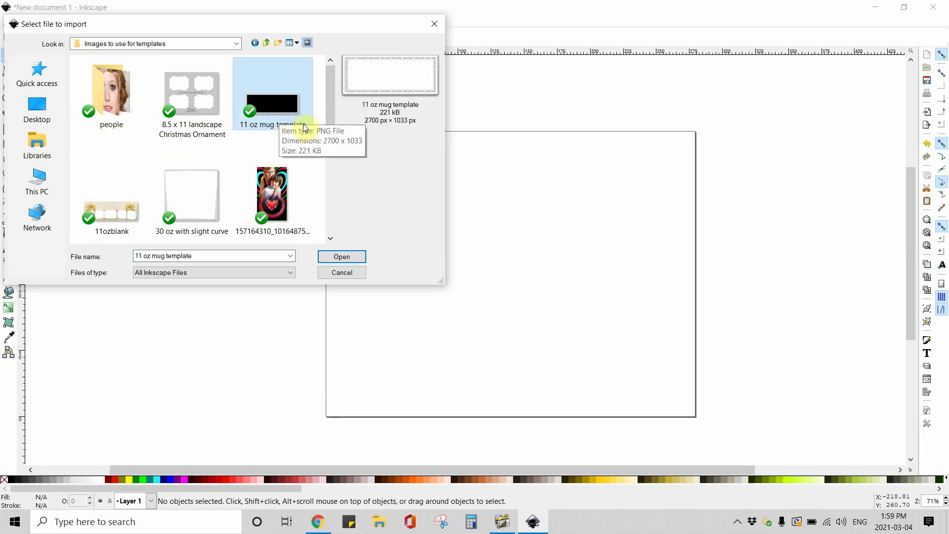
pyautogui.click(342, 257)
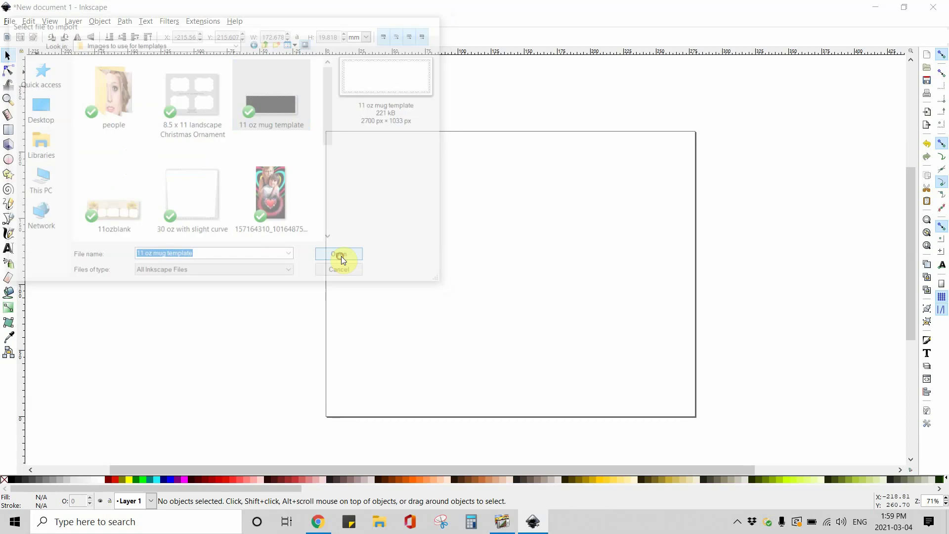
pyautogui.moveTo(358, 200); pyautogui.dragTo(515, 156)
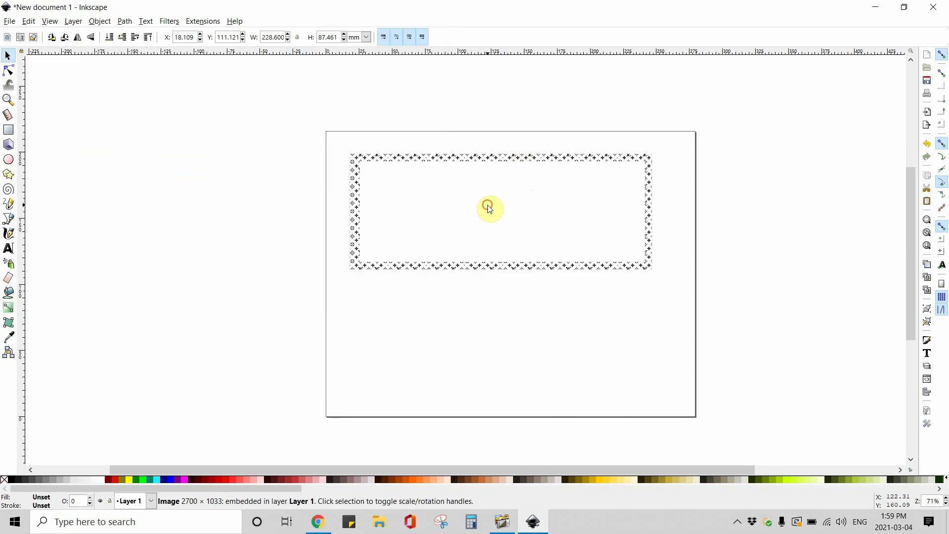
pyautogui.click(489, 207)
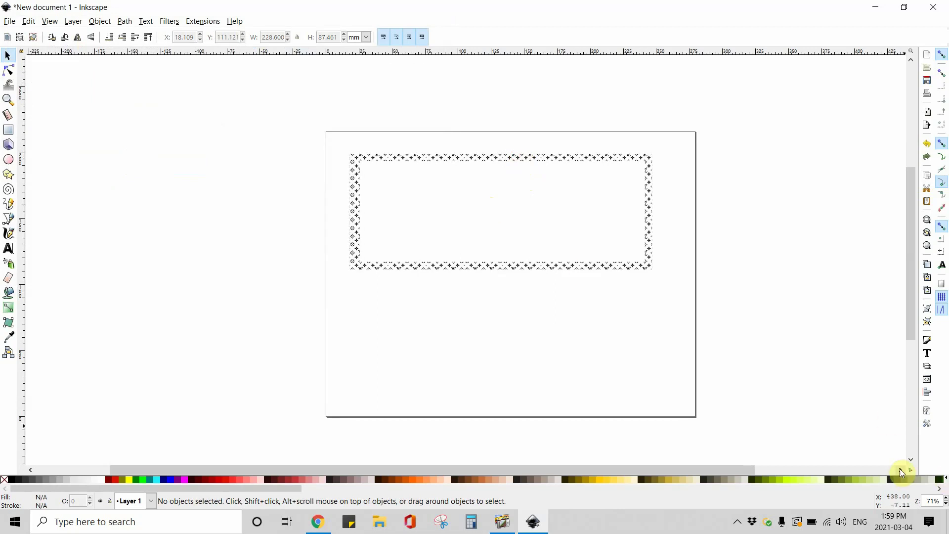
# Step: Examine the imported mug template's patterned border and empty interior up close
pyautogui.click(945, 499)
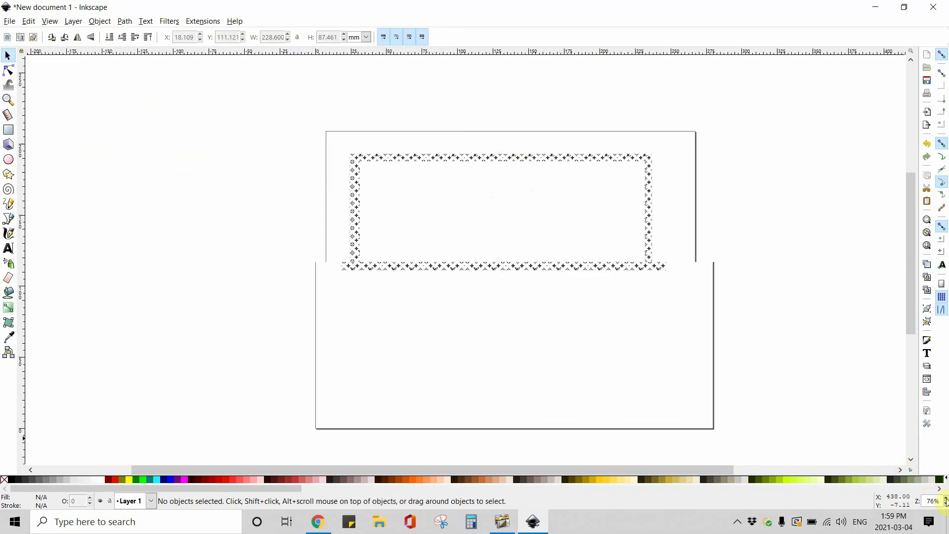
pyautogui.click(946, 499)
pyautogui.click(945, 499)
pyautogui.click(945, 499)
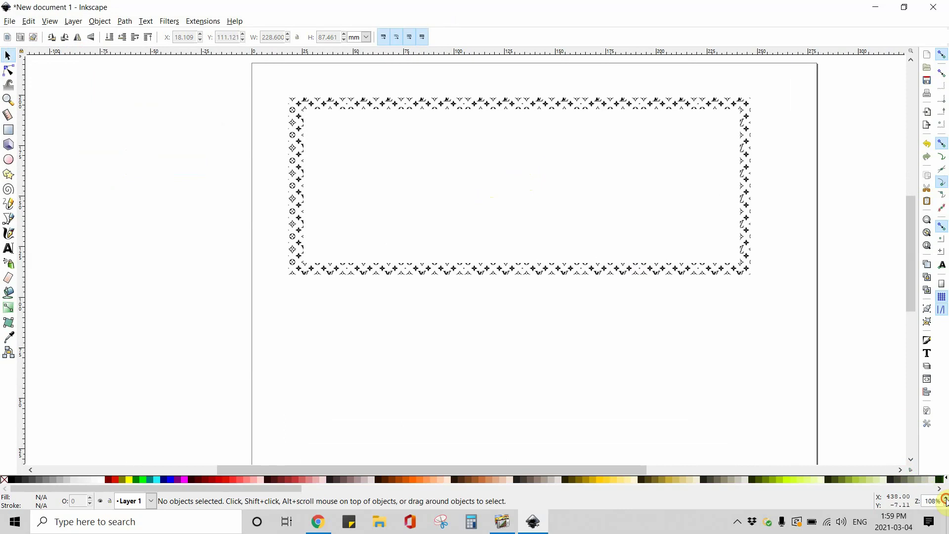
pyautogui.click(945, 498)
pyautogui.scroll(3, 678, 349)
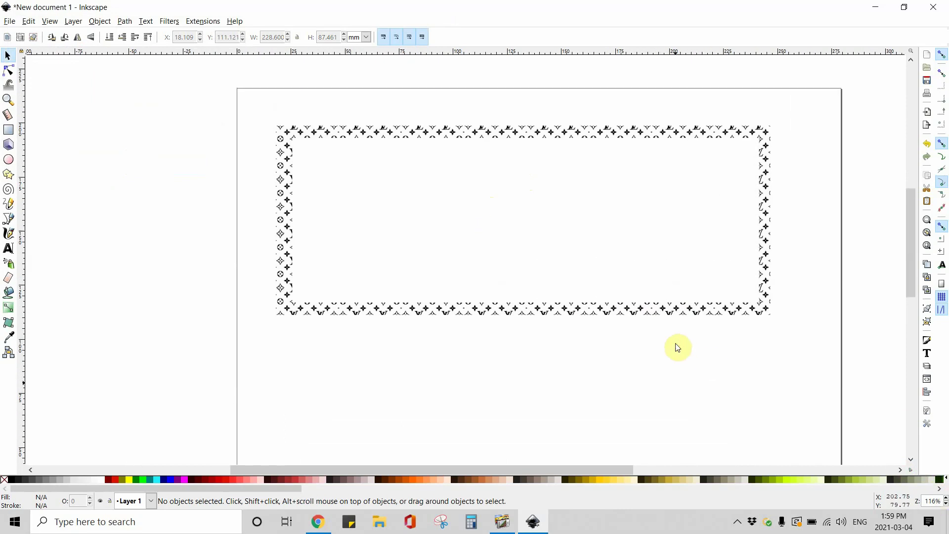
pyautogui.click(382, 329)
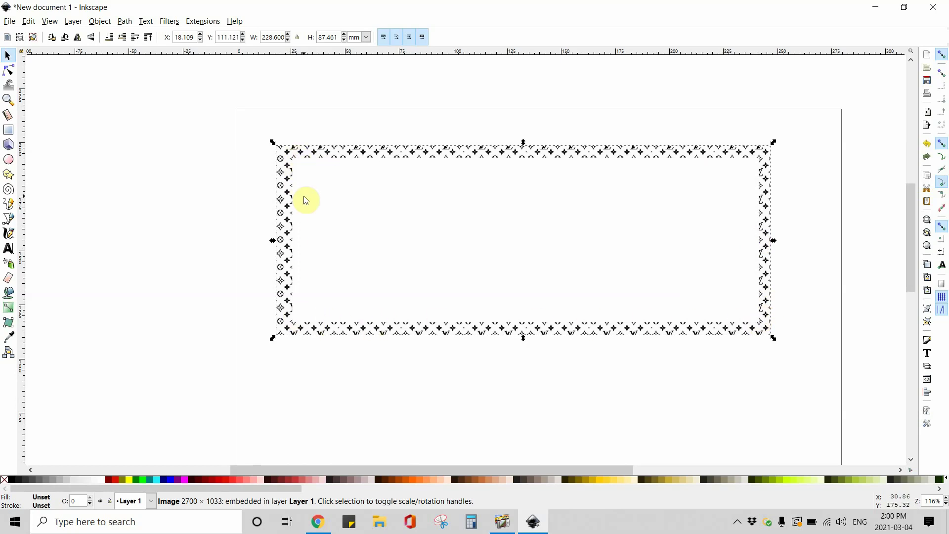
pyautogui.press('Escape')
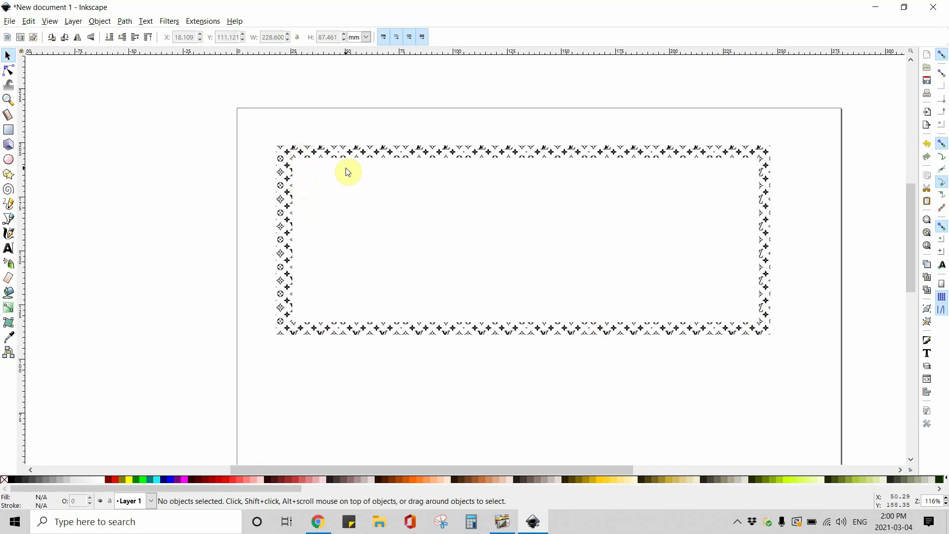
pyautogui.click(314, 163)
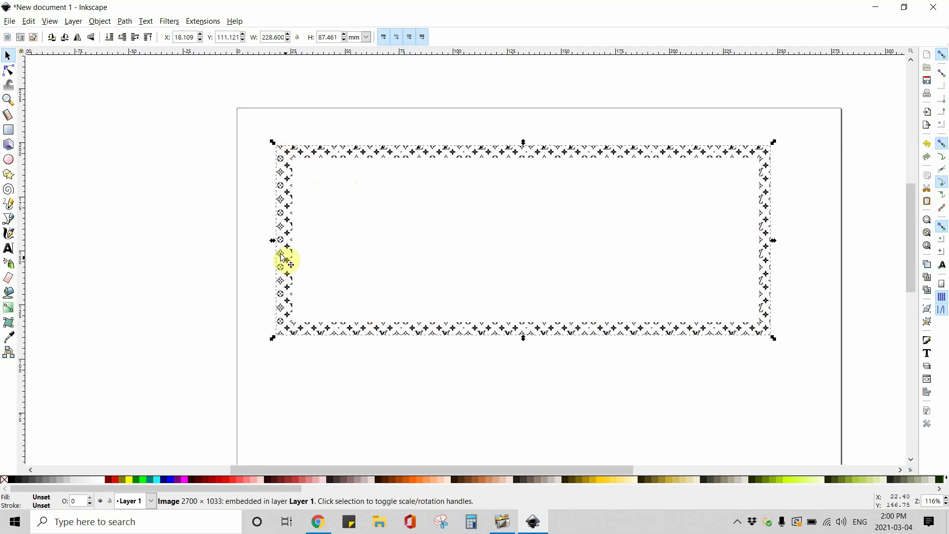
pyautogui.click(514, 279)
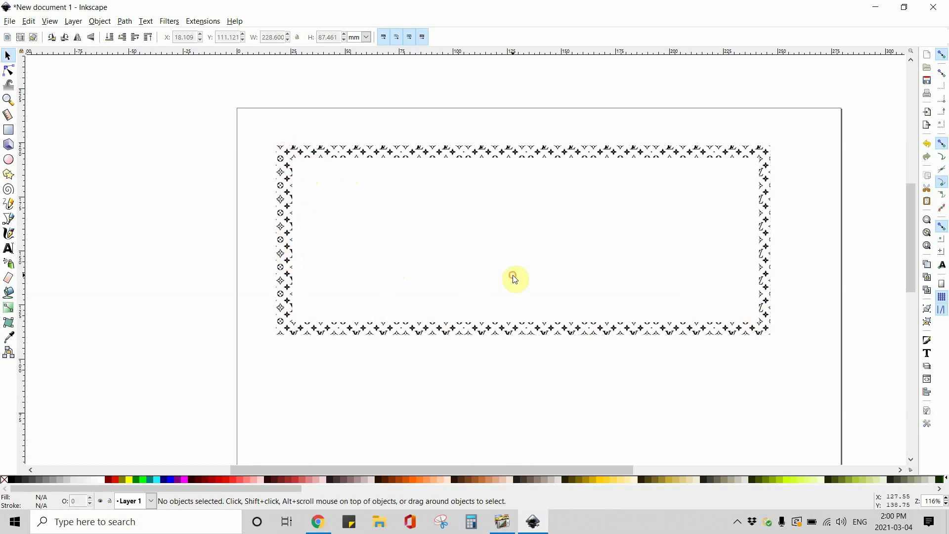
# Step: Select the mug template image, lock its width-to-height ratio and switch the measurement units to px
pyautogui.click(450, 162)
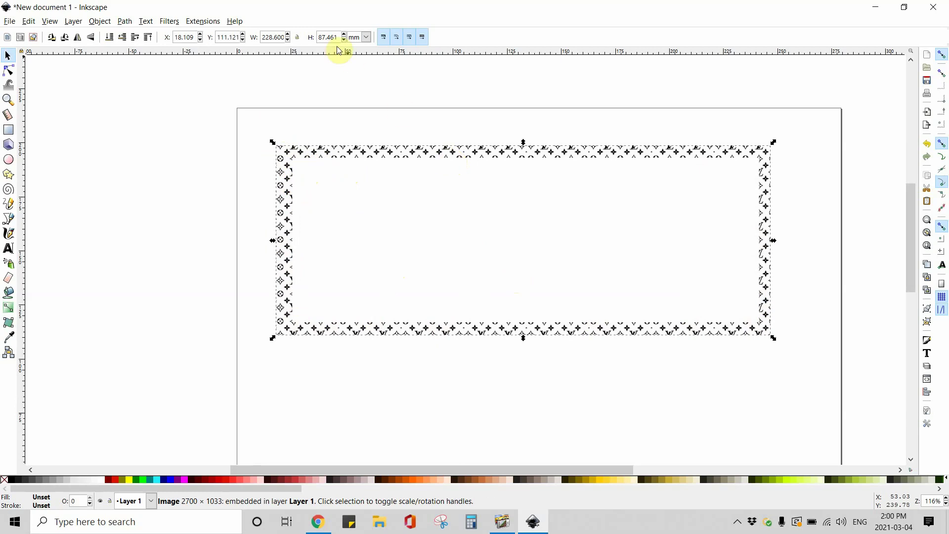
pyautogui.click(300, 39)
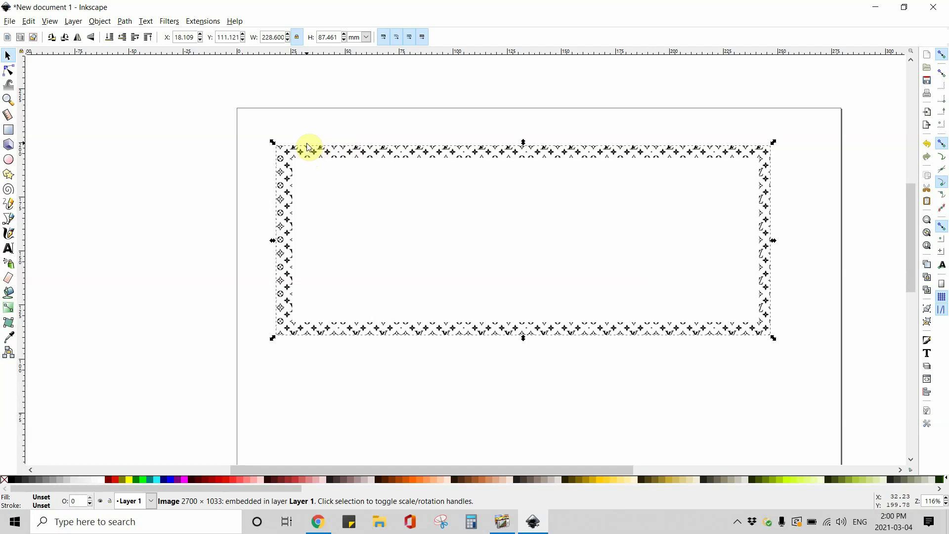
pyautogui.click(367, 38)
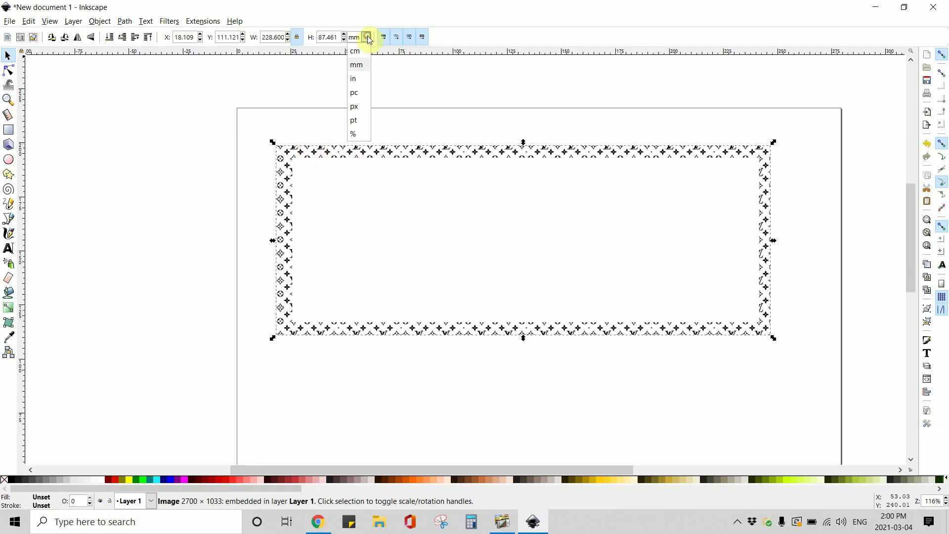
pyautogui.click(356, 108)
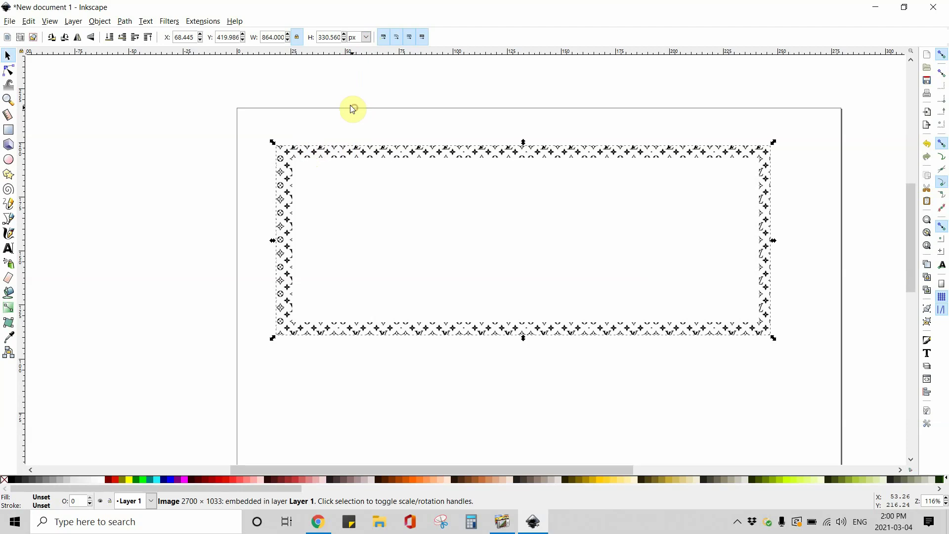
pyautogui.click(349, 103)
pyautogui.click(294, 169)
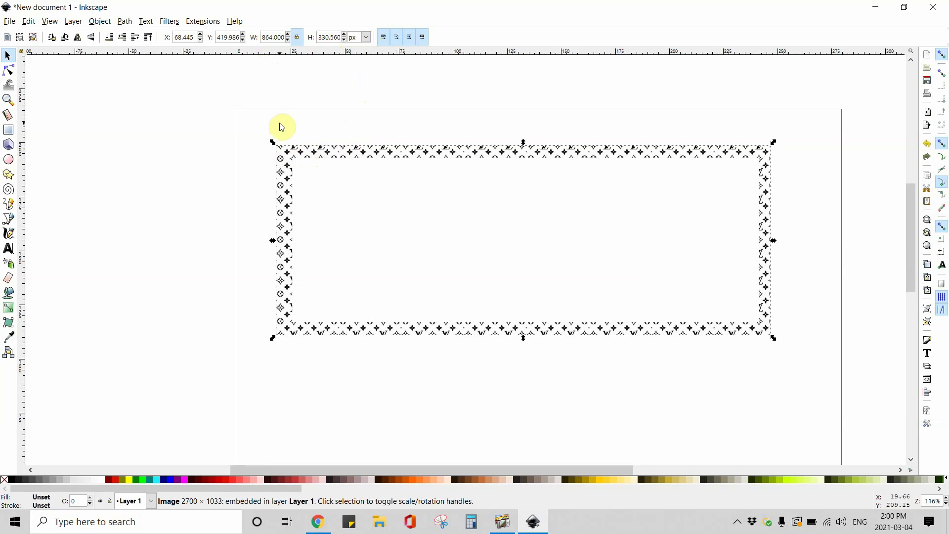
# Step: Test selecting the mug template by its patterned border and by its empty interior
pyautogui.click(324, 216)
pyautogui.click(290, 193)
pyautogui.click(324, 218)
pyautogui.click(292, 216)
pyautogui.click(304, 212)
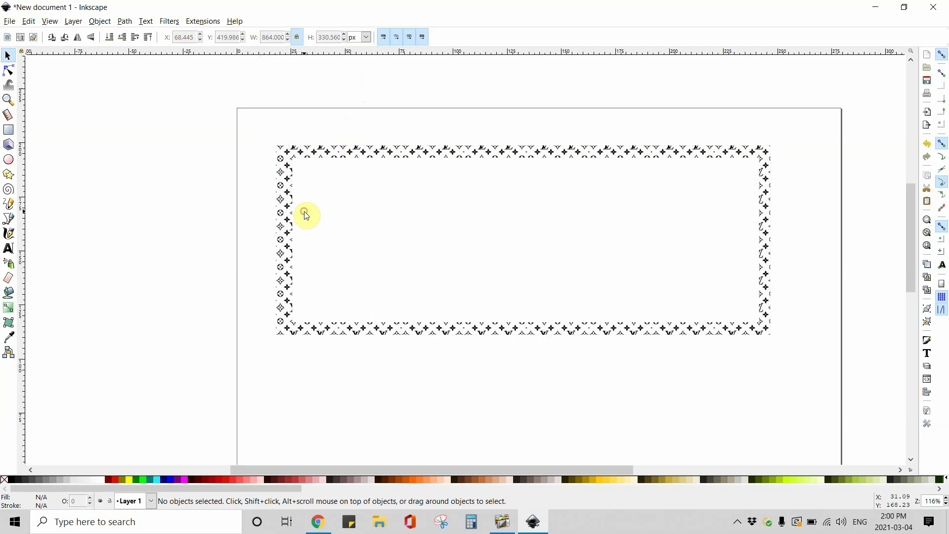
pyautogui.click(291, 219)
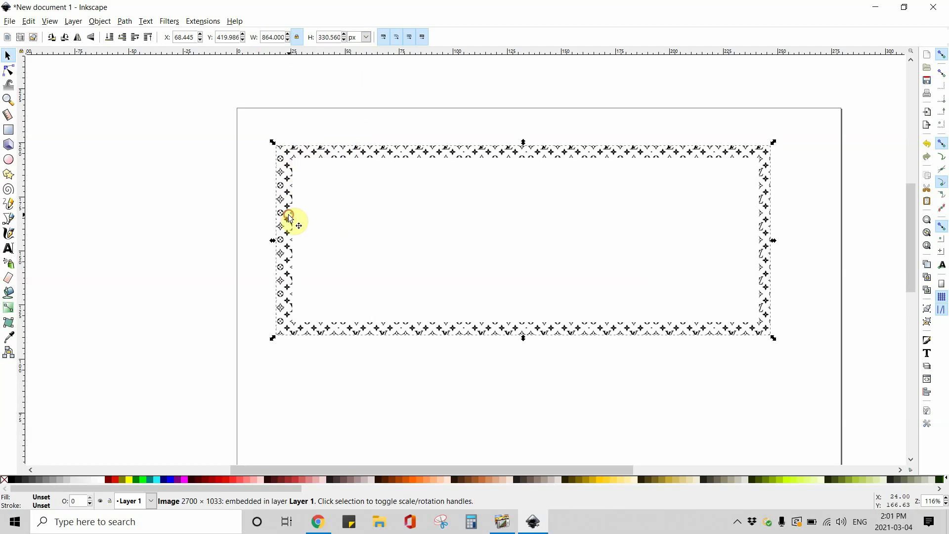
pyautogui.click(358, 220)
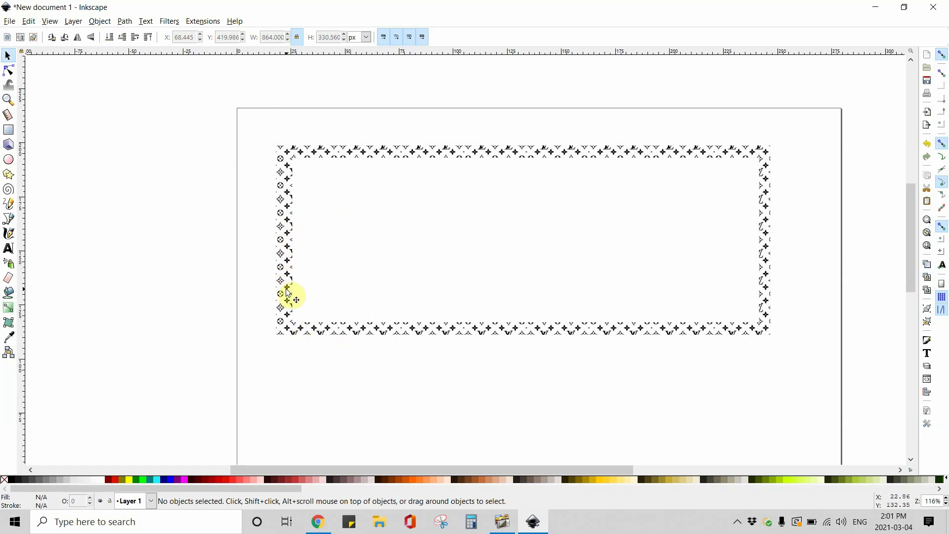
# Step: Import the "elephants" image from the "Images to use for templates" folder
pyautogui.click(10, 22)
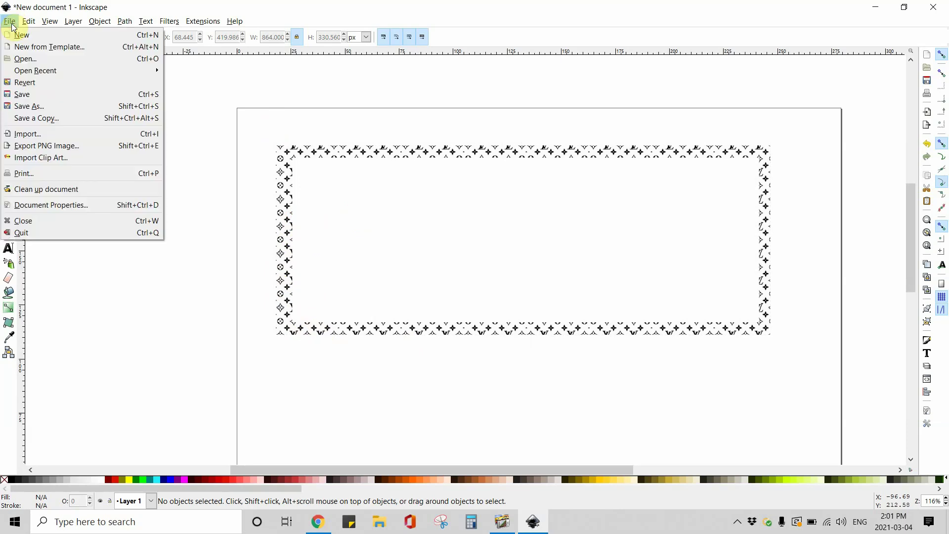
pyautogui.click(307, 165)
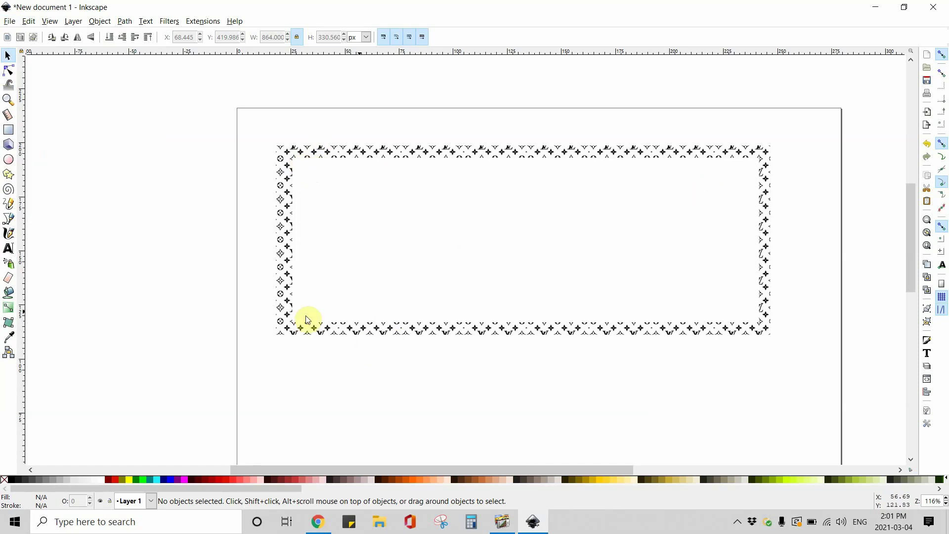
pyautogui.click(11, 21)
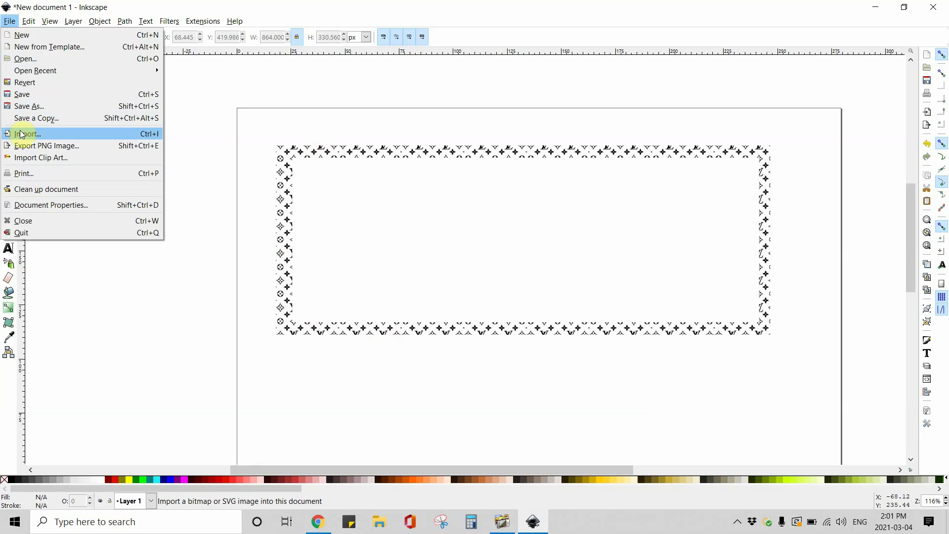
pyautogui.click(20, 134)
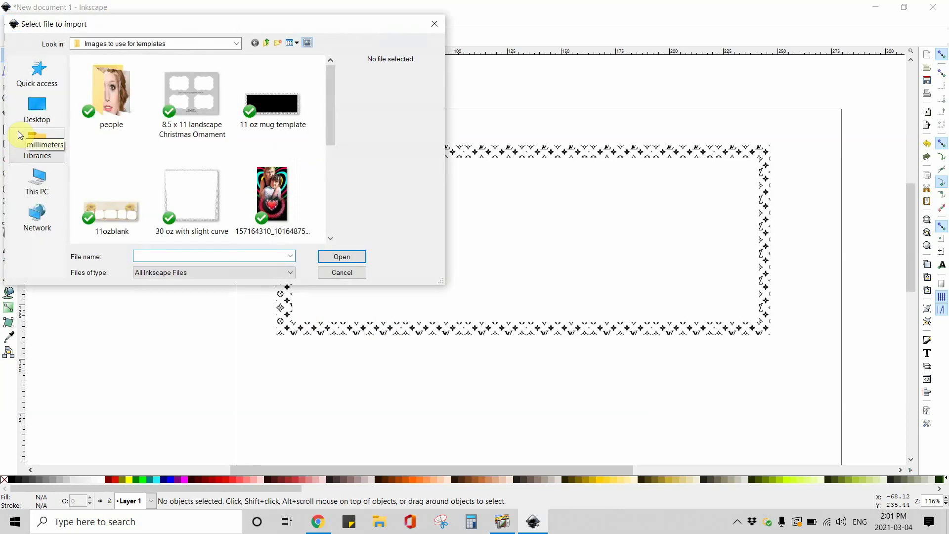
pyautogui.scroll(-1, 99, 164)
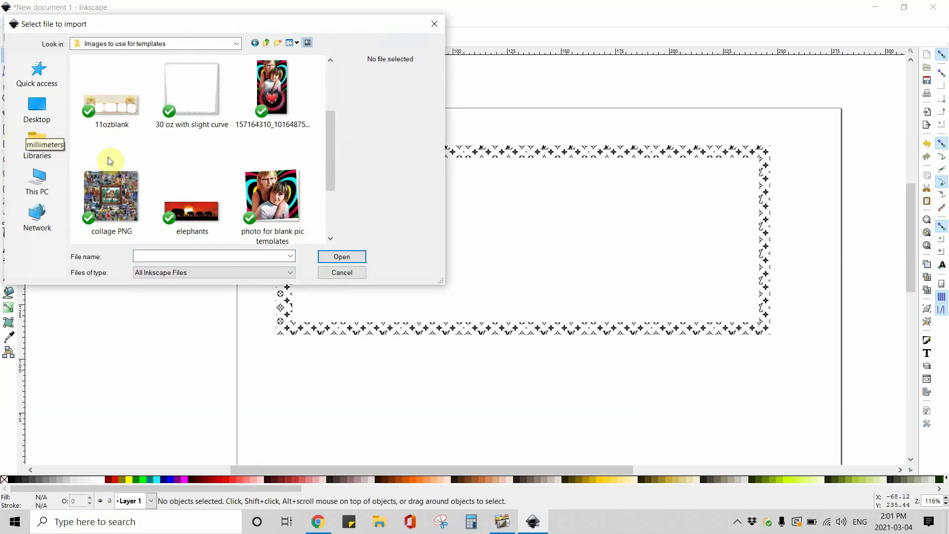
pyautogui.scroll(-1, 108, 157)
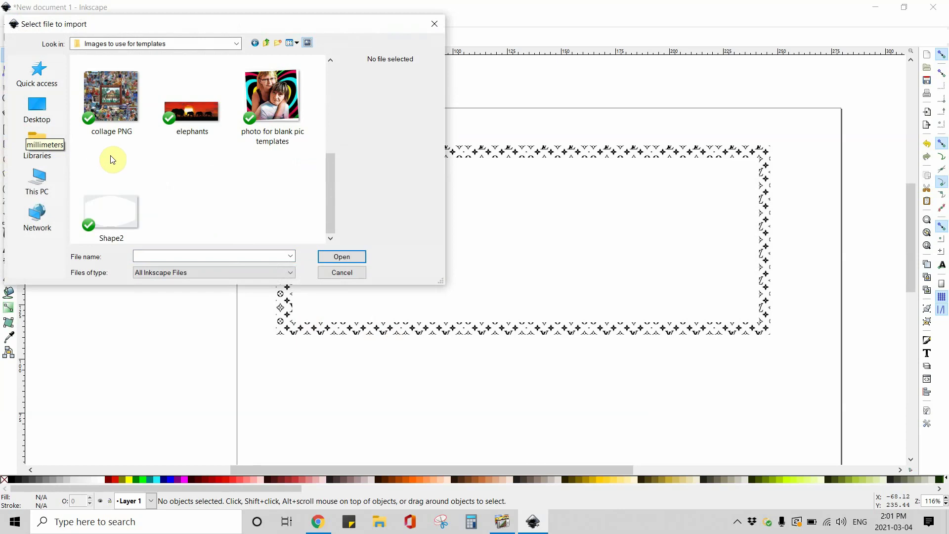
pyautogui.scroll(1, 113, 159)
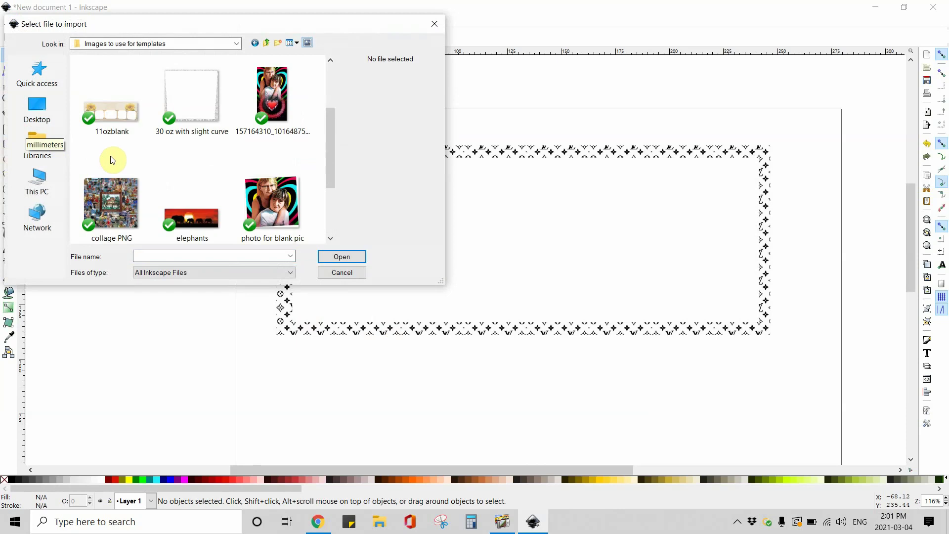
pyautogui.click(180, 208)
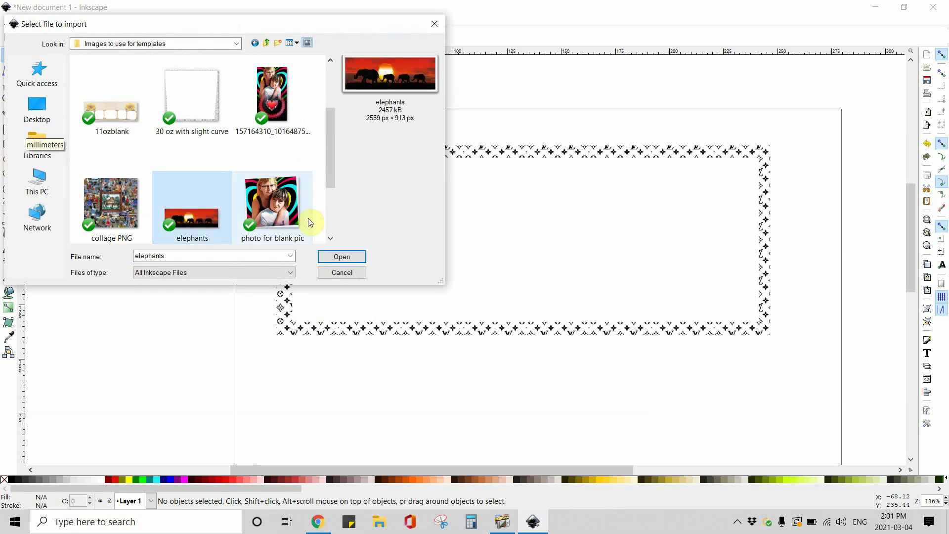
pyautogui.click(332, 257)
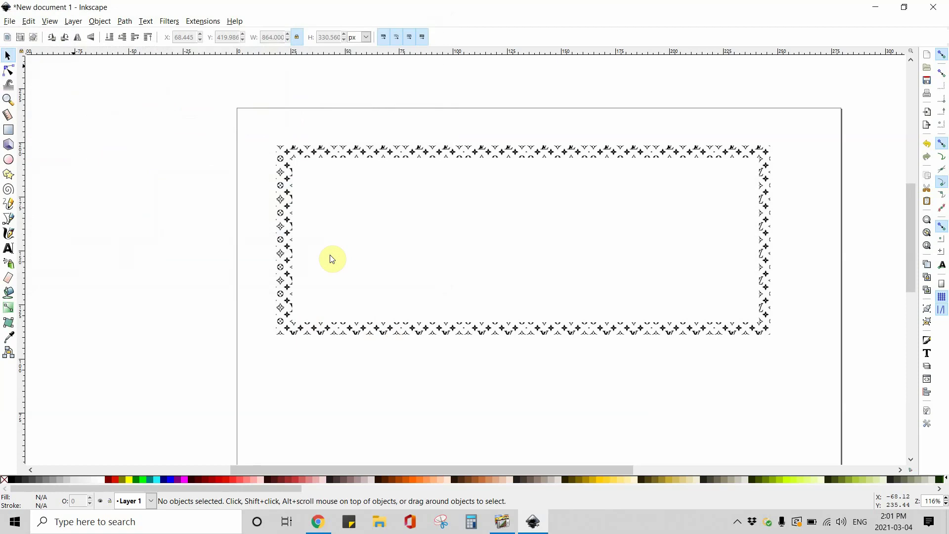
# Step: Move the elephants image over the lower part of the mug template, at about X 131 px, Y 311 px
pyautogui.moveTo(307, 257)
pyautogui.mouseDown()
pyautogui.moveTo(298, 292)
pyautogui.moveTo(241, 266)
pyautogui.moveTo(296, 260)
pyautogui.mouseUp()
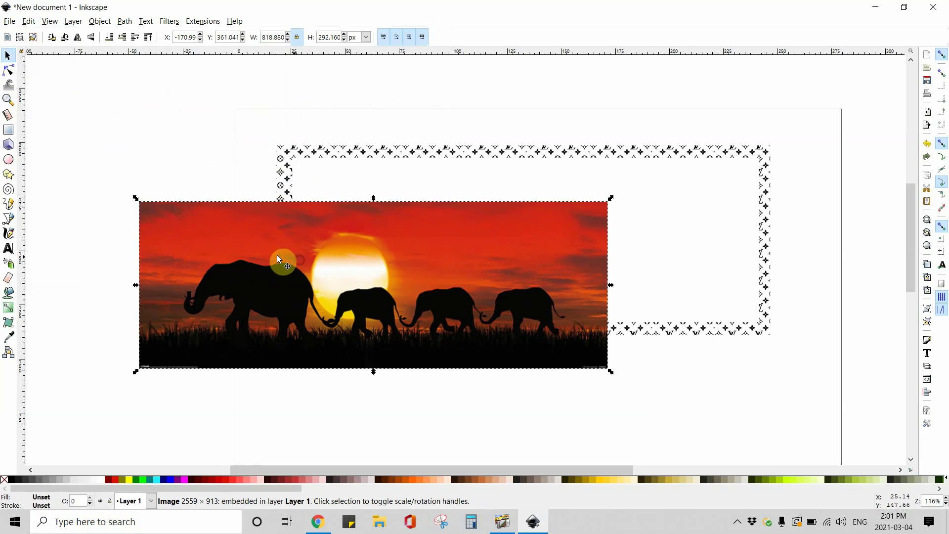
pyautogui.click(201, 247)
pyautogui.moveTo(208, 275); pyautogui.dragTo(211, 274)
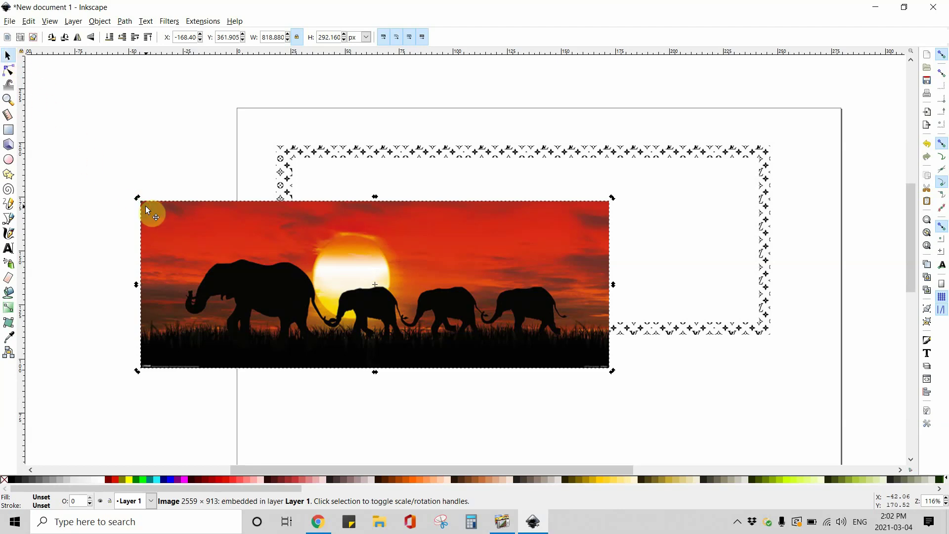
pyautogui.click(165, 217)
pyautogui.moveTo(163, 216); pyautogui.dragTo(291, 242)
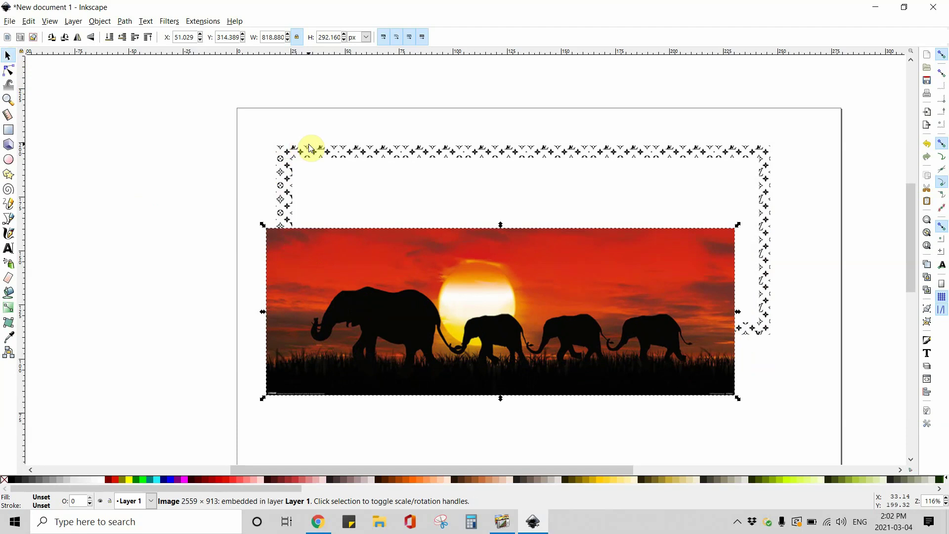
pyautogui.moveTo(283, 244); pyautogui.dragTo(362, 256)
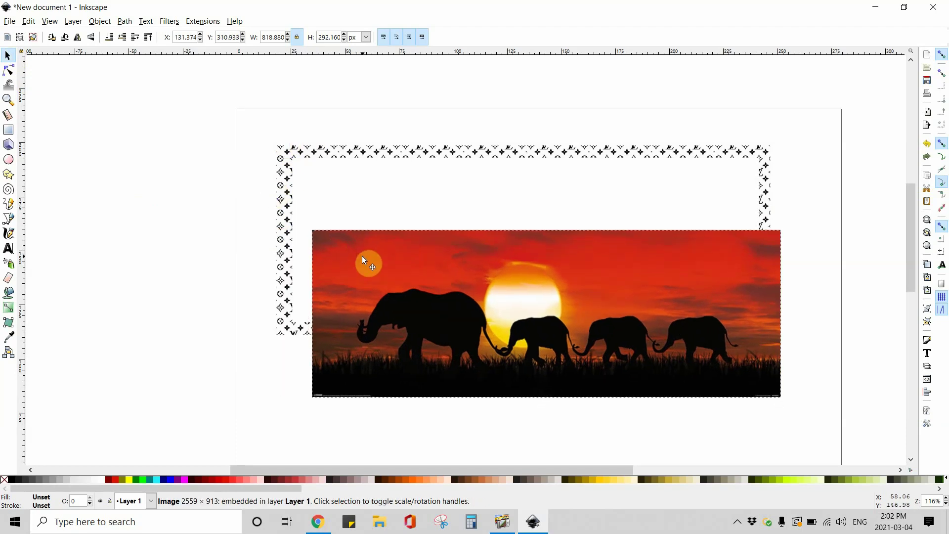
# Step: Select the elephants image and lower it to the bottom, behind the mug template
pyautogui.click(556, 283)
pyautogui.click(280, 240)
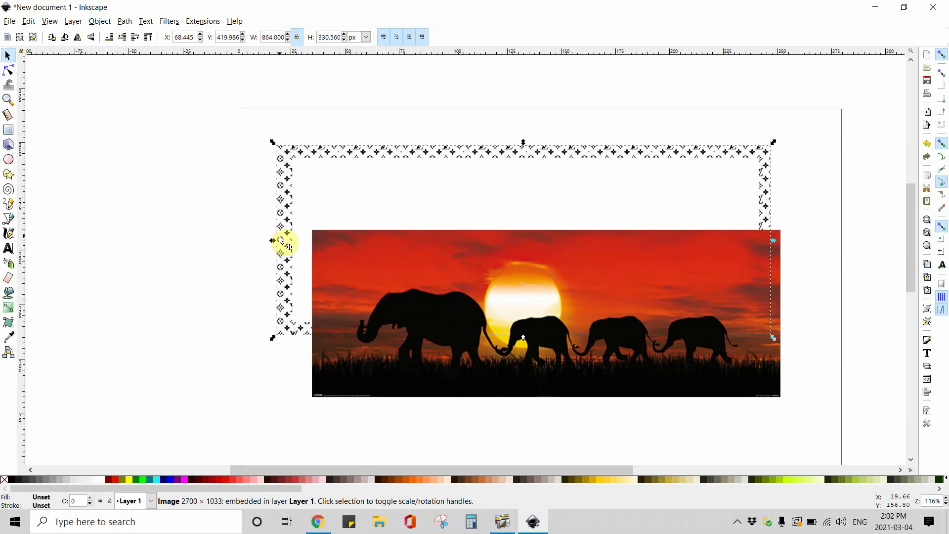
pyautogui.click(280, 253)
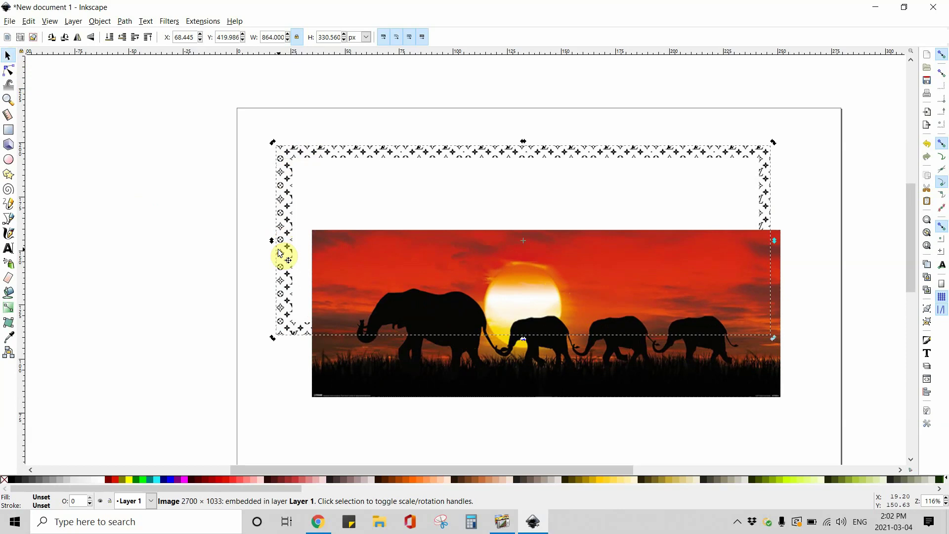
pyautogui.click(334, 260)
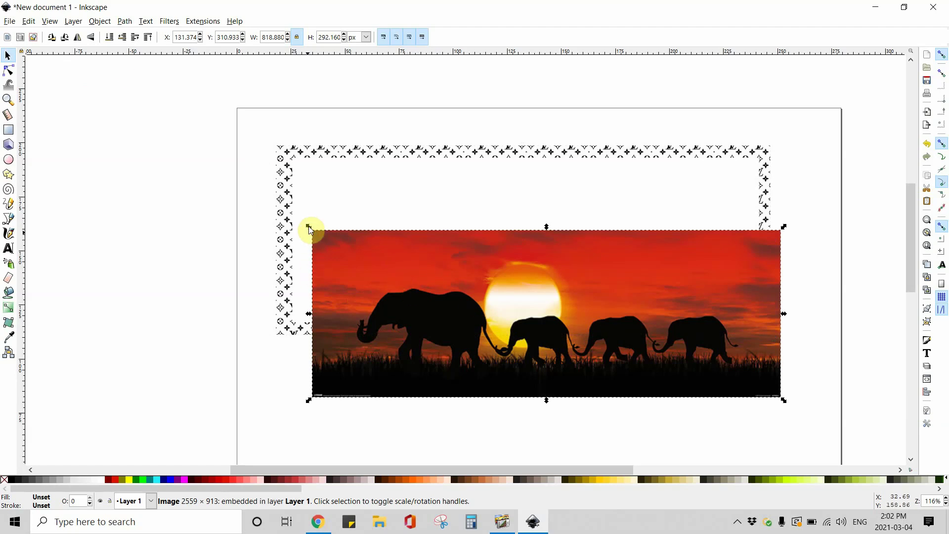
pyautogui.click(103, 23)
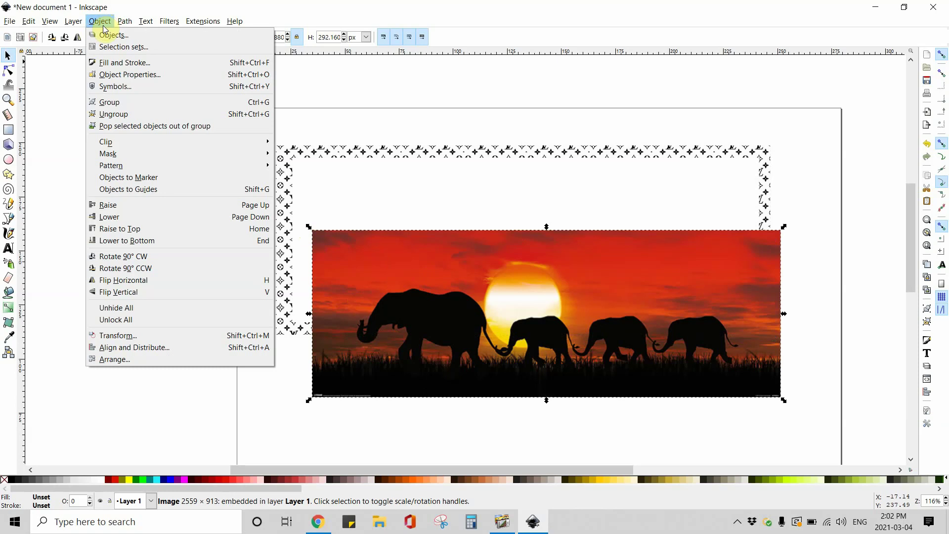
pyautogui.click(102, 241)
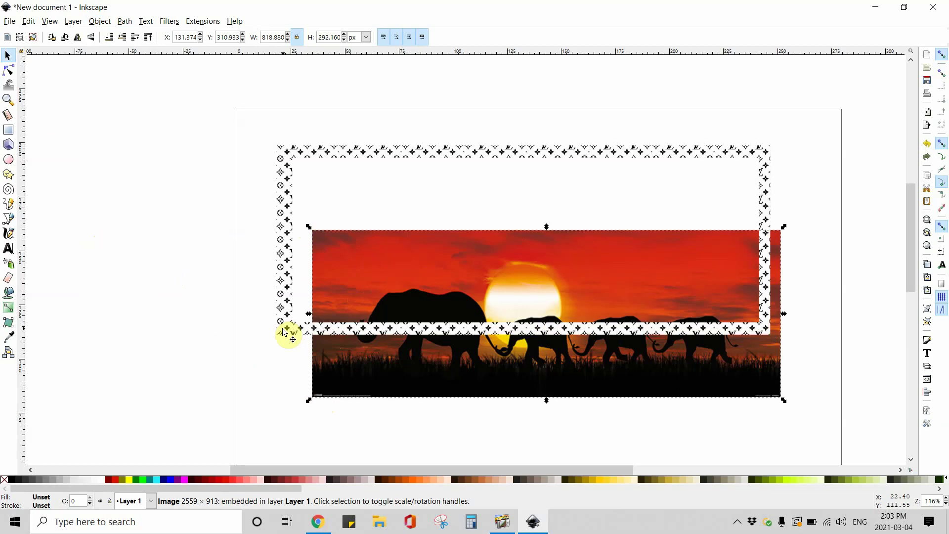
# Step: Move the elephants image behind the template so it spans the opening's width, at about X 93 px, Y 404 px
pyautogui.moveTo(377, 387)
pyautogui.mouseDown()
pyautogui.moveTo(370, 382)
pyautogui.moveTo(410, 384)
pyautogui.moveTo(326, 404)
pyautogui.moveTo(370, 390)
pyautogui.mouseUp()
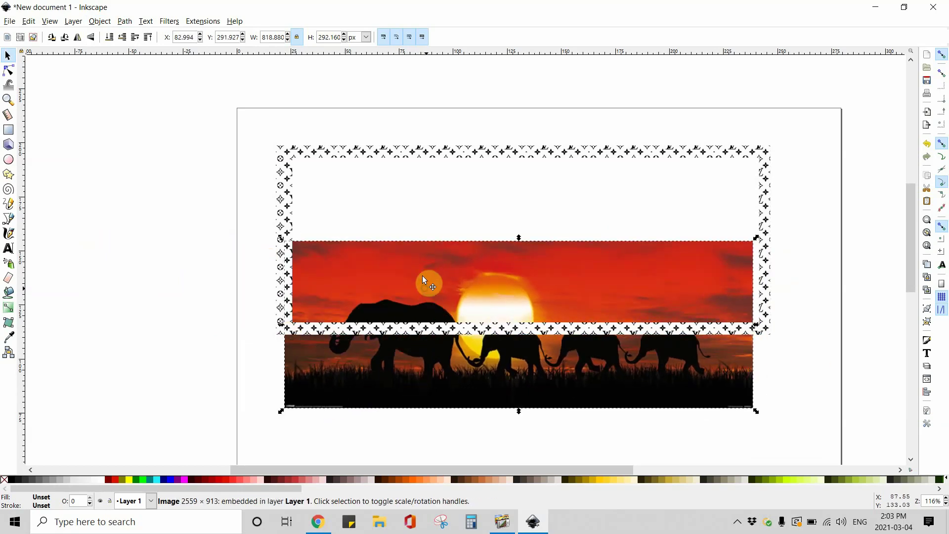
pyautogui.moveTo(424, 280); pyautogui.dragTo(405, 257)
pyautogui.moveTo(354, 275); pyautogui.dragTo(360, 277)
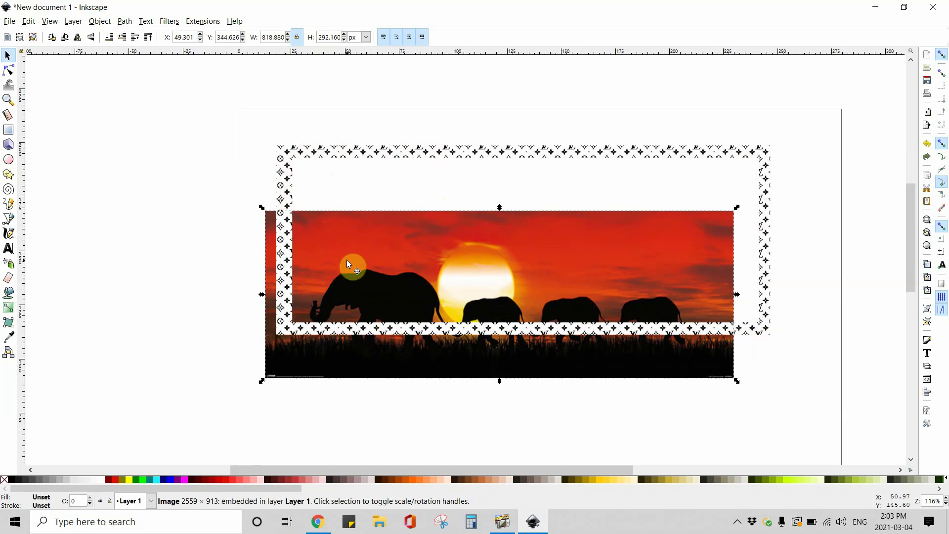
pyautogui.click(337, 282)
pyautogui.moveTo(346, 255); pyautogui.dragTo(362, 232)
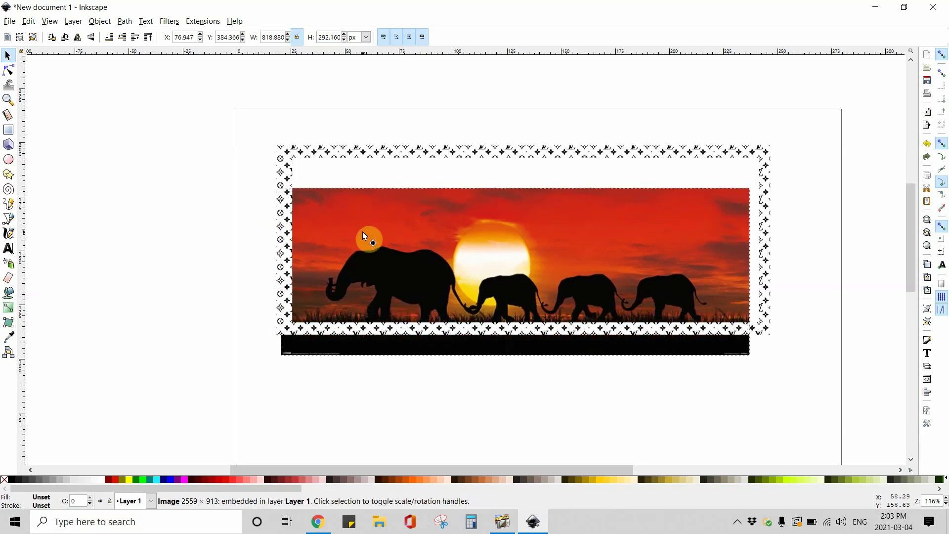
pyautogui.moveTo(408, 262); pyautogui.dragTo(416, 233)
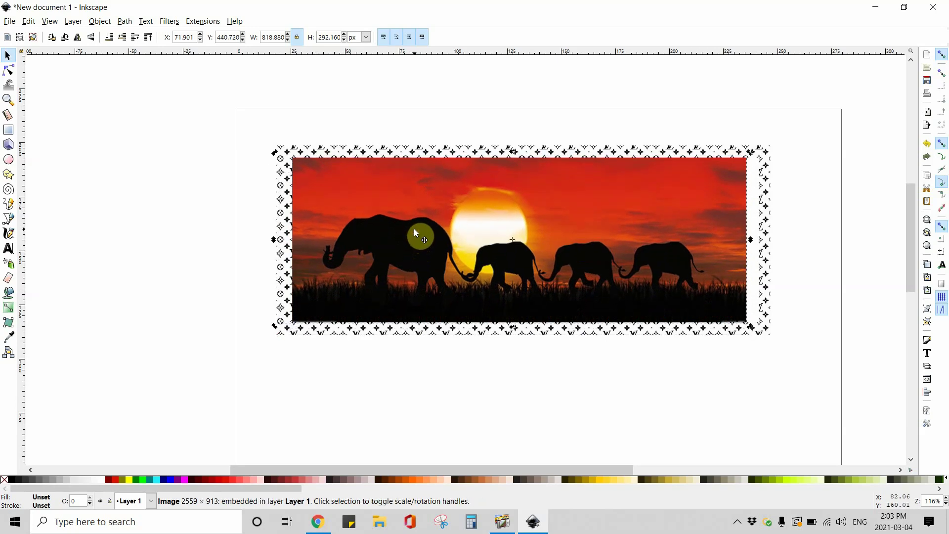
pyautogui.moveTo(416, 233); pyautogui.dragTo(365, 245)
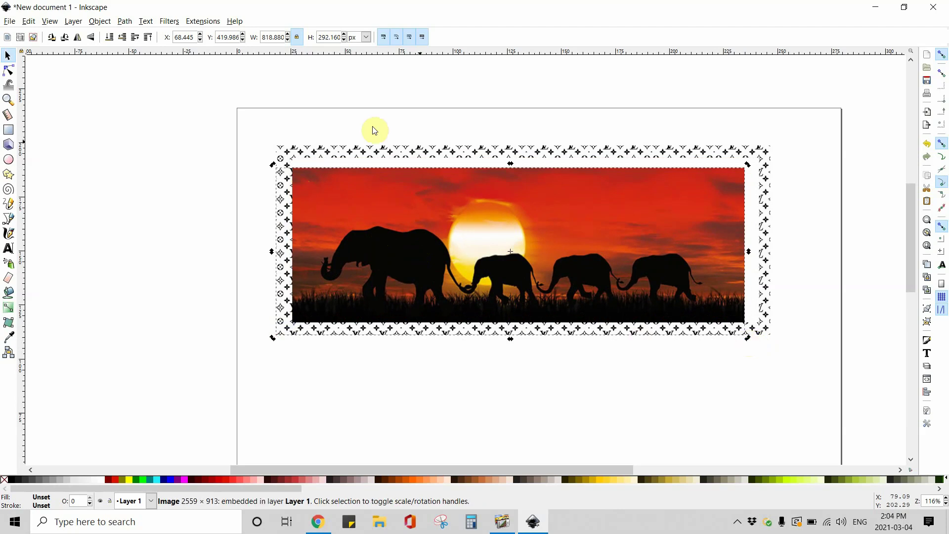
pyautogui.click(297, 37)
pyautogui.click(416, 224)
pyautogui.moveTo(333, 190)
pyautogui.mouseDown()
pyautogui.moveTo(352, 190)
pyautogui.moveTo(349, 198)
pyautogui.mouseUp()
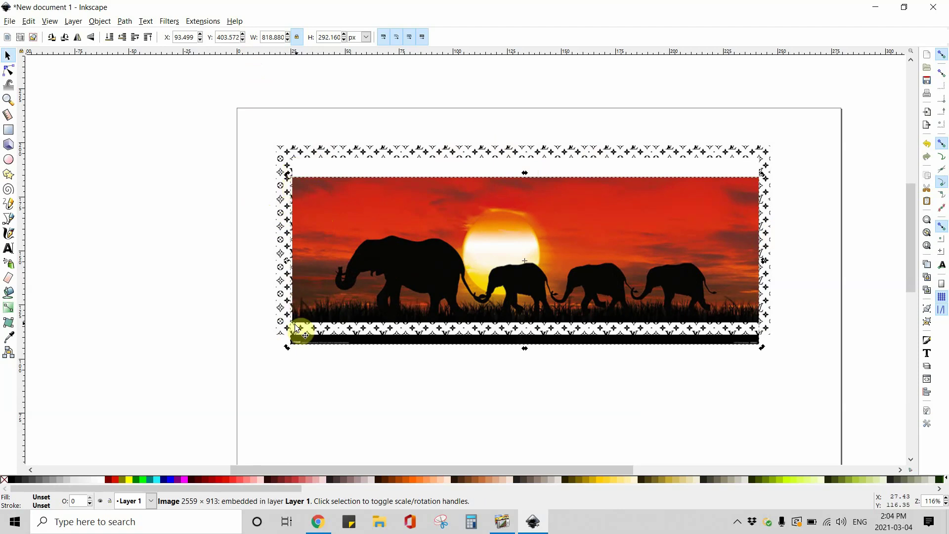
pyautogui.click(340, 250)
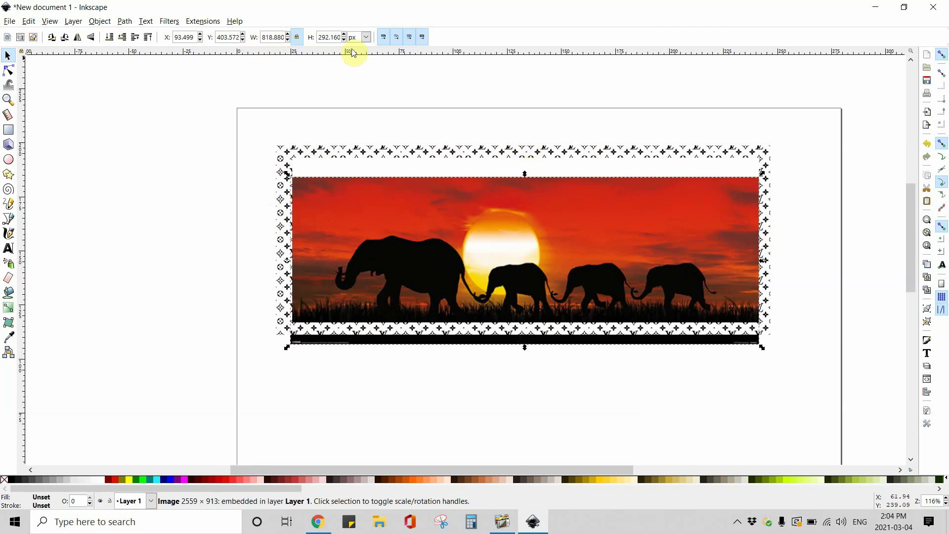
# Step: Unlock the elephants image's width-to-height ratio and stretch its top edge up to the border, making it about 326 px high
pyautogui.click(299, 39)
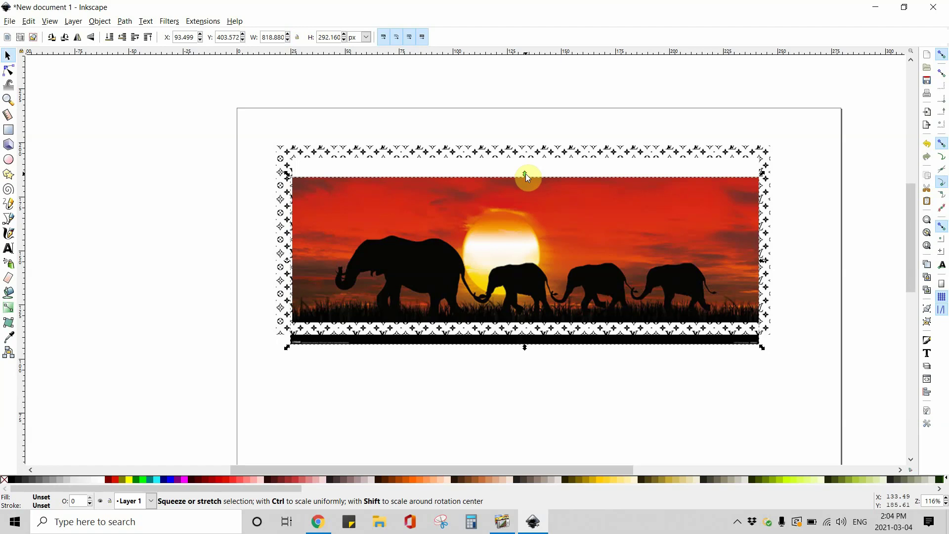
pyautogui.moveTo(525, 175); pyautogui.dragTo(525, 157)
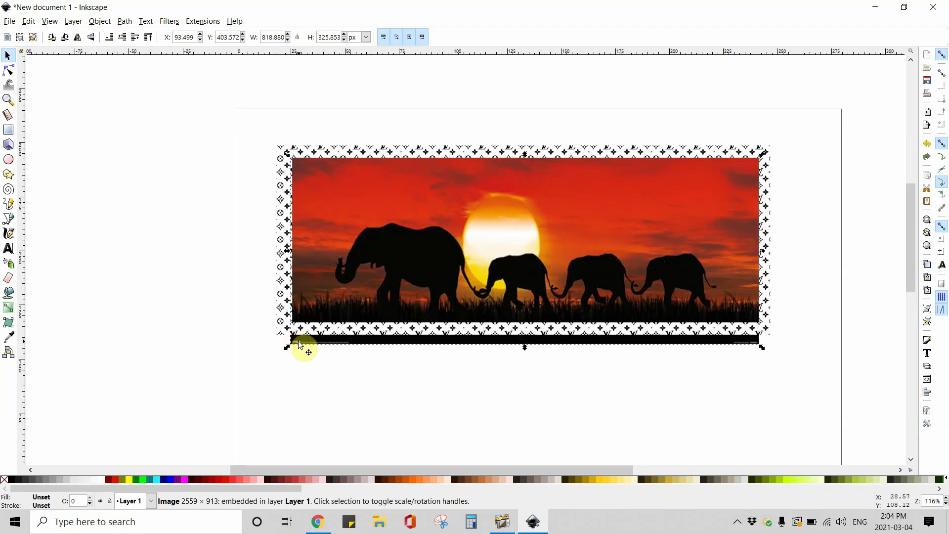
pyautogui.click(345, 364)
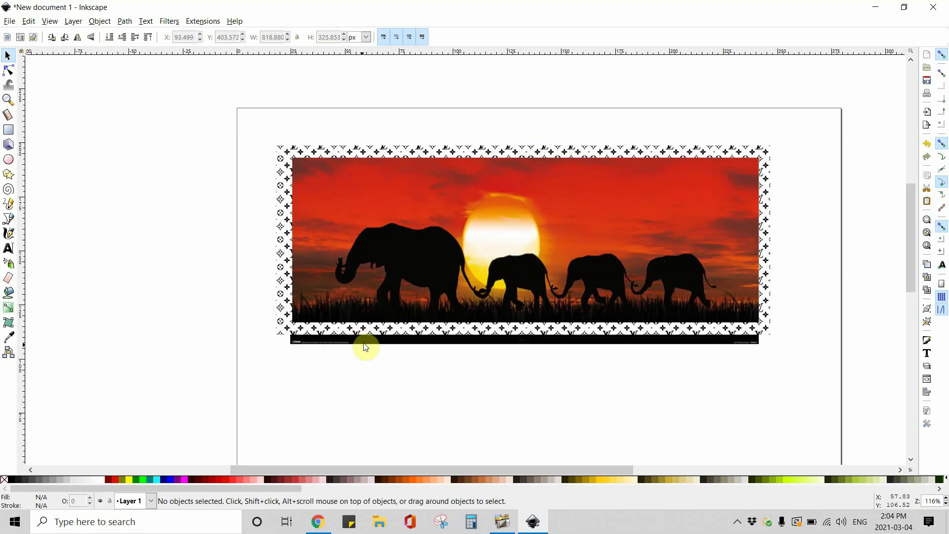
pyautogui.click(364, 341)
pyautogui.click(366, 359)
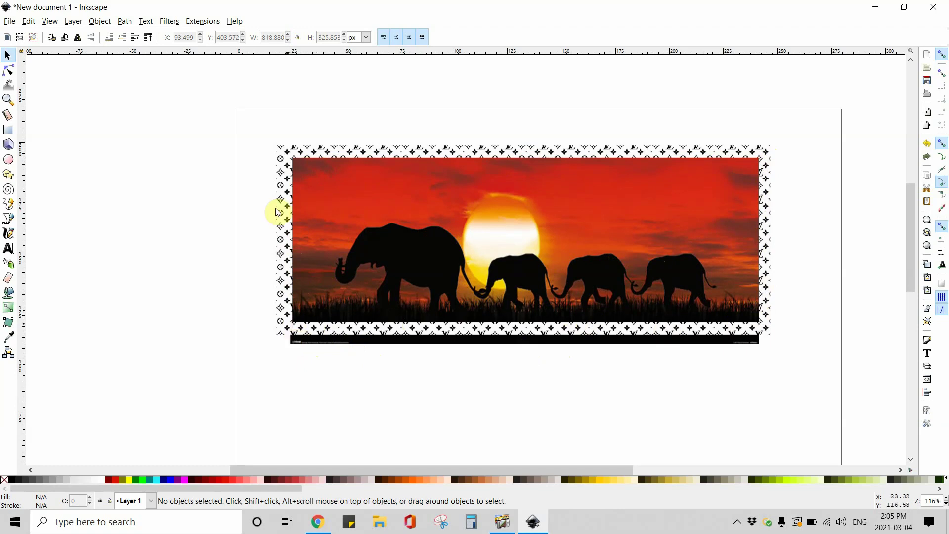
# Step: Raise the elephants image's bottom edge to about 308 px height and nudge the image to about X 96 px, Y 422 px
pyautogui.click(362, 243)
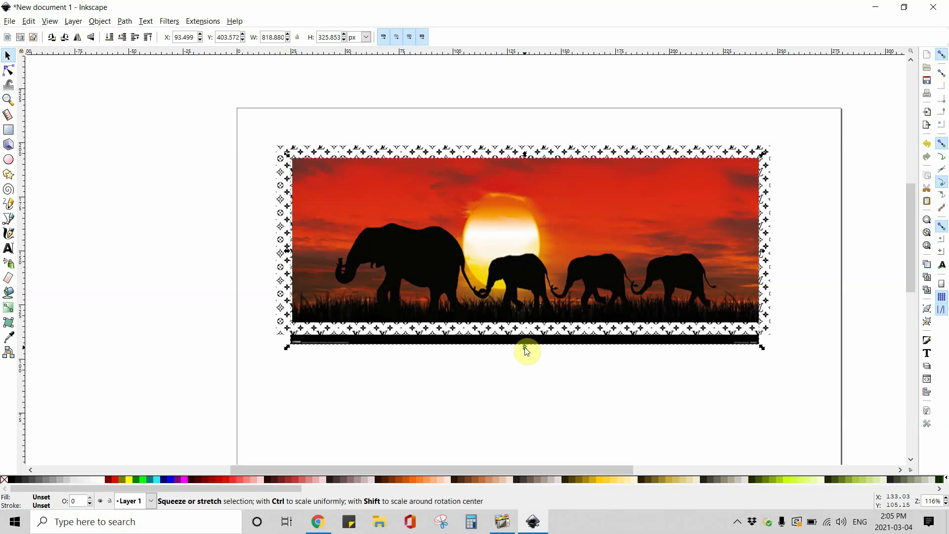
pyautogui.moveTo(527, 346); pyautogui.dragTo(529, 340)
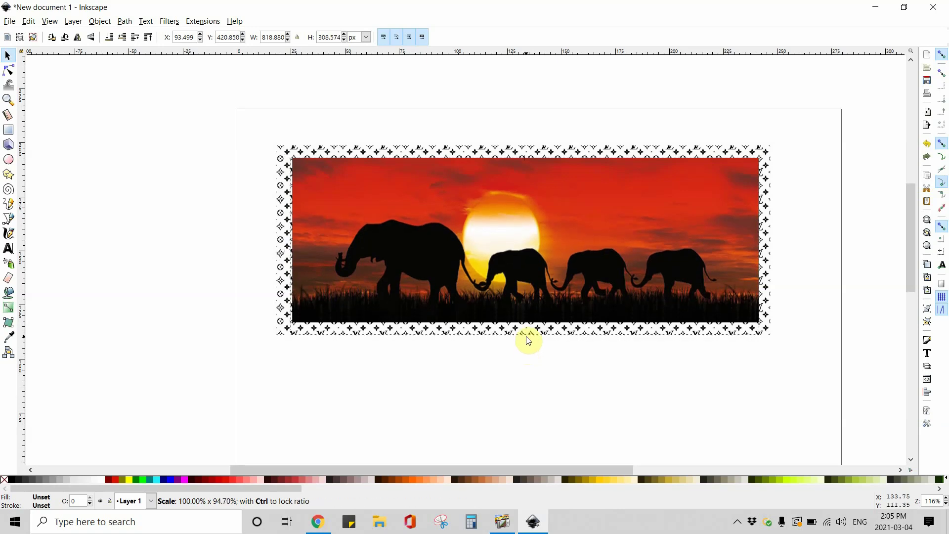
pyautogui.moveTo(520, 295); pyautogui.dragTo(524, 297)
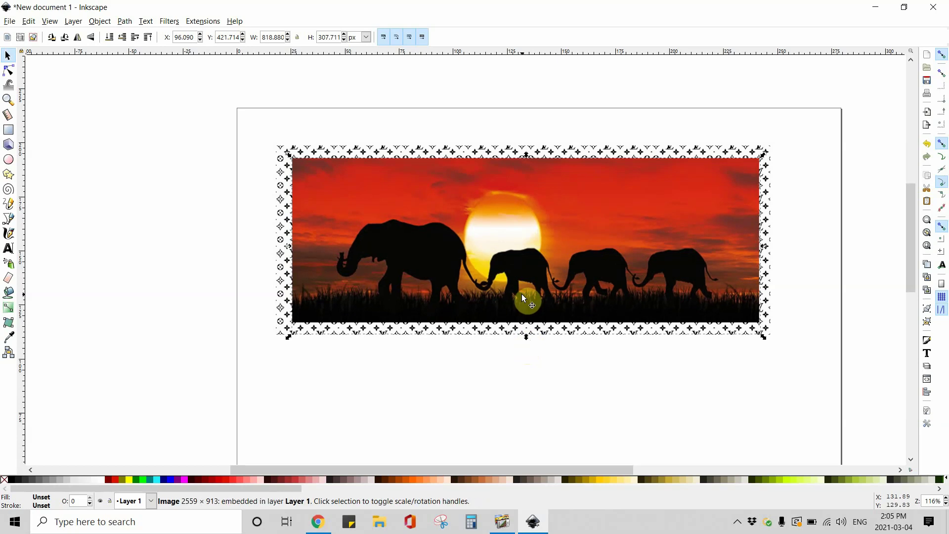
pyautogui.click(409, 381)
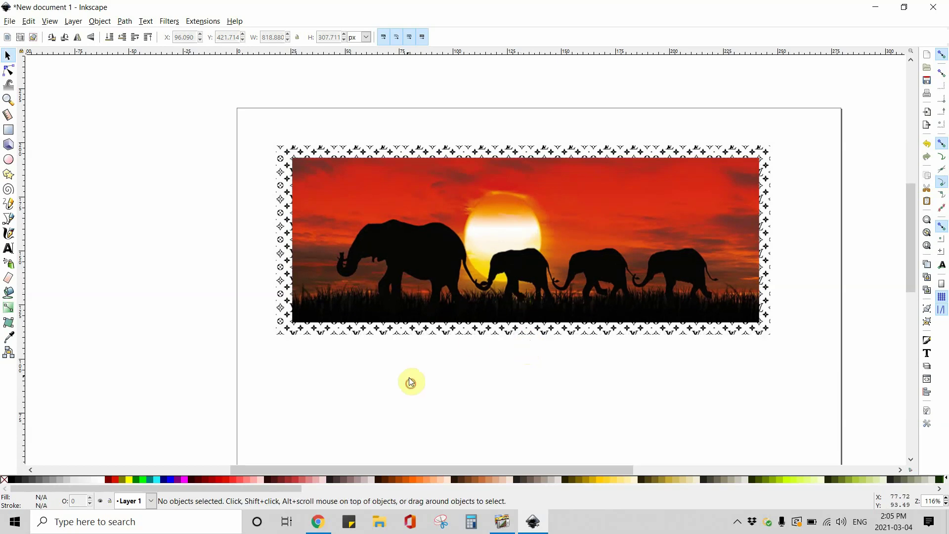
pyautogui.click(295, 322)
pyautogui.click(290, 149)
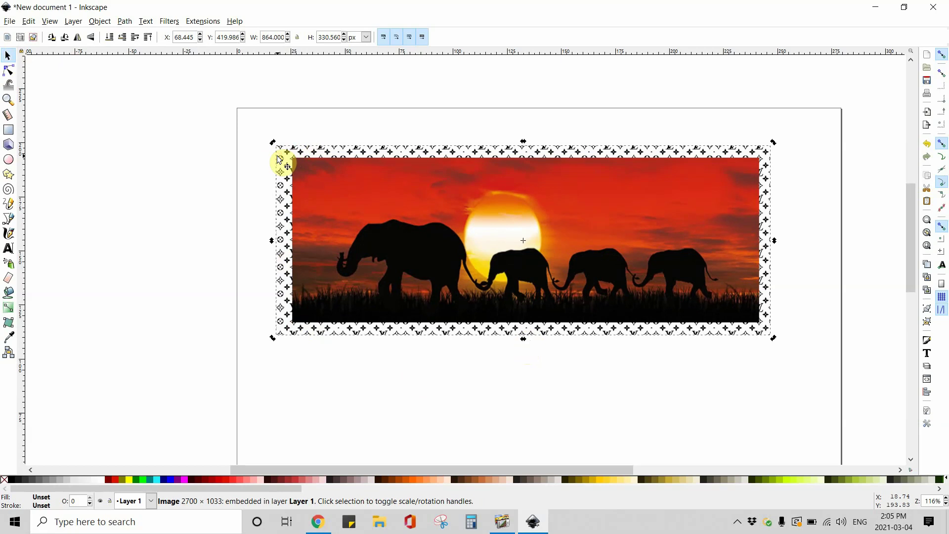
pyautogui.click(357, 187)
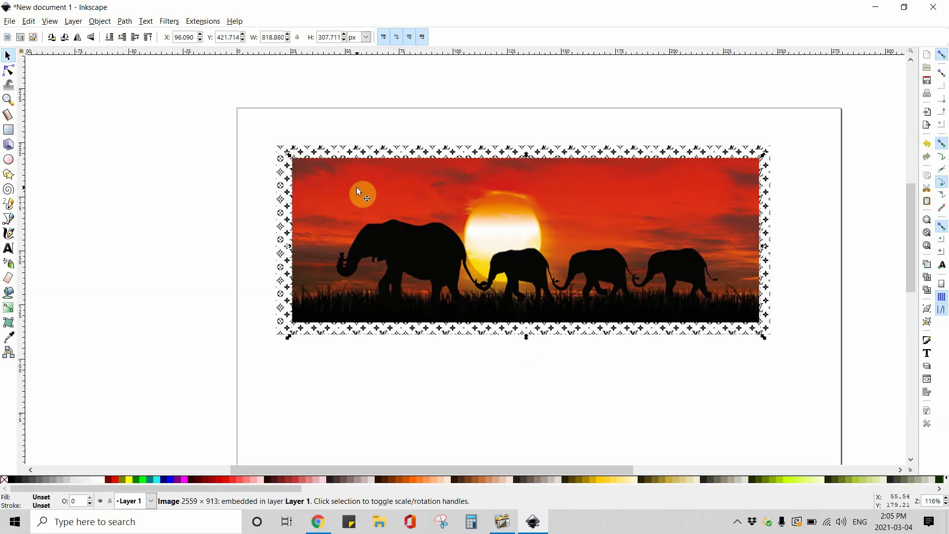
pyautogui.click(498, 415)
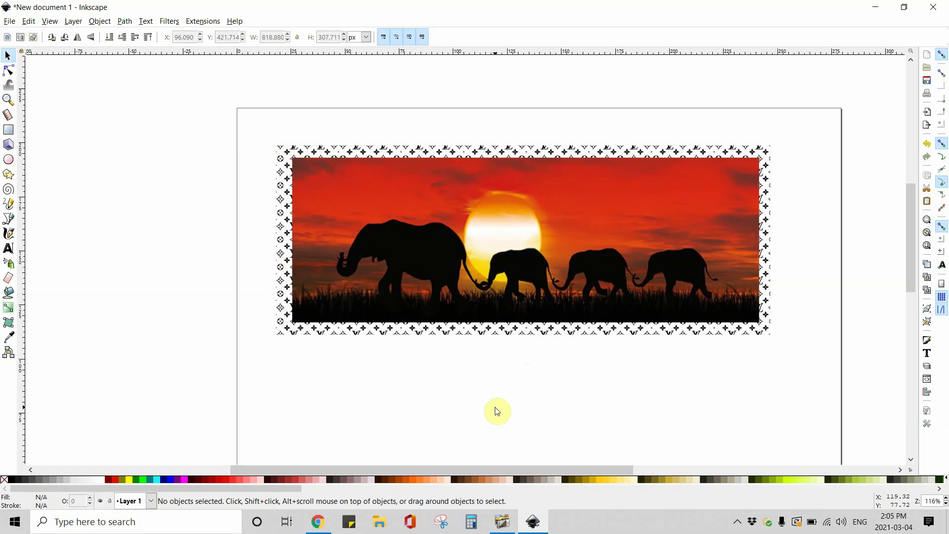
pyautogui.scroll(-6, 498, 412)
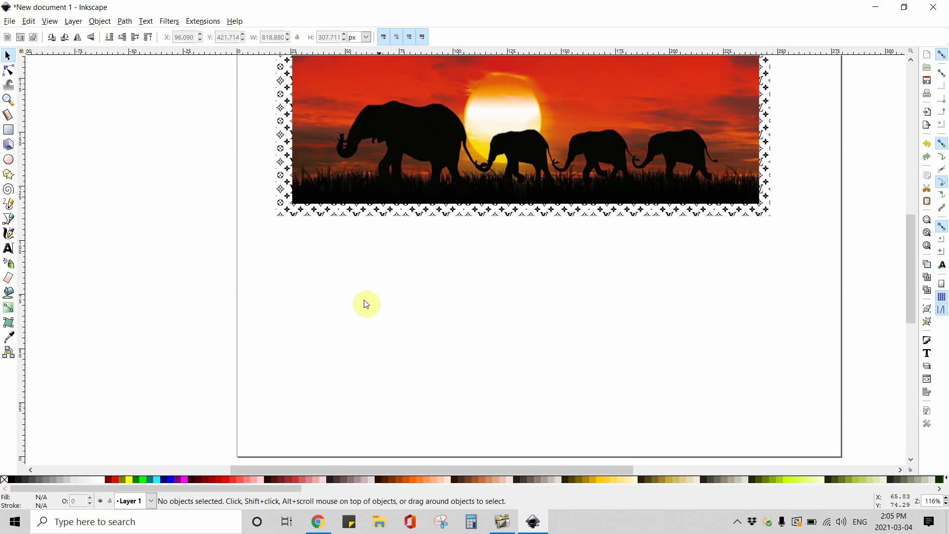
pyautogui.scroll(2, 373, 361)
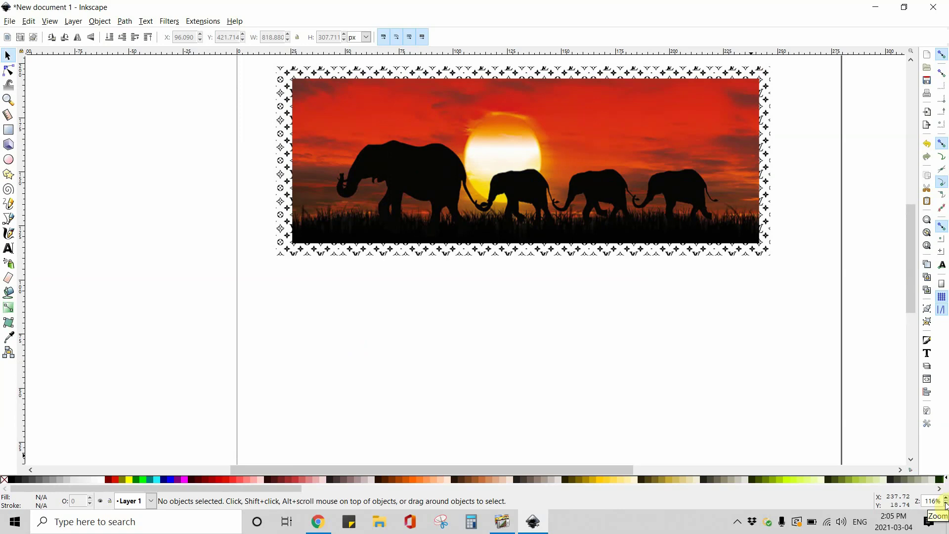
# Step: Select both the elephants image and the mug template and group them into one object
pyautogui.click(945, 505)
pyautogui.click(946, 505)
pyautogui.click(946, 505)
pyautogui.click(945, 505)
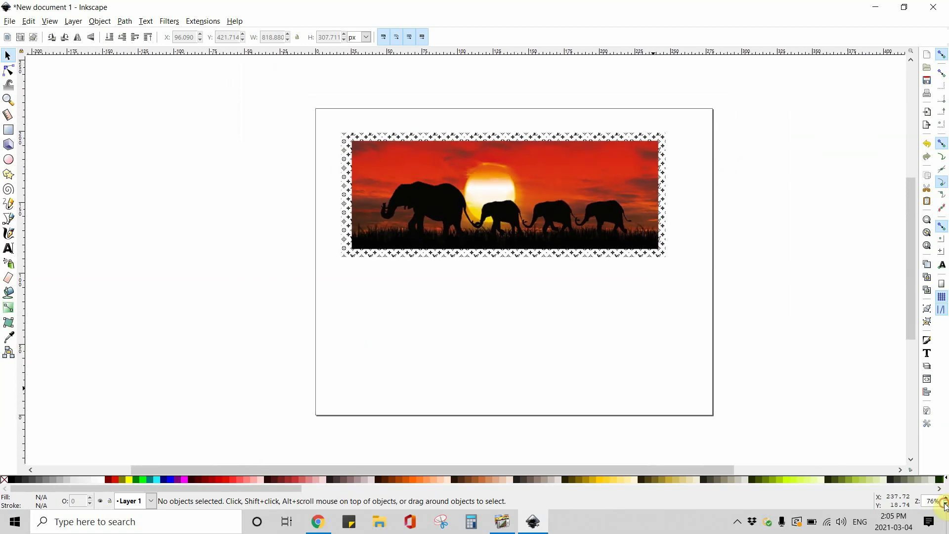
pyautogui.click(8, 57)
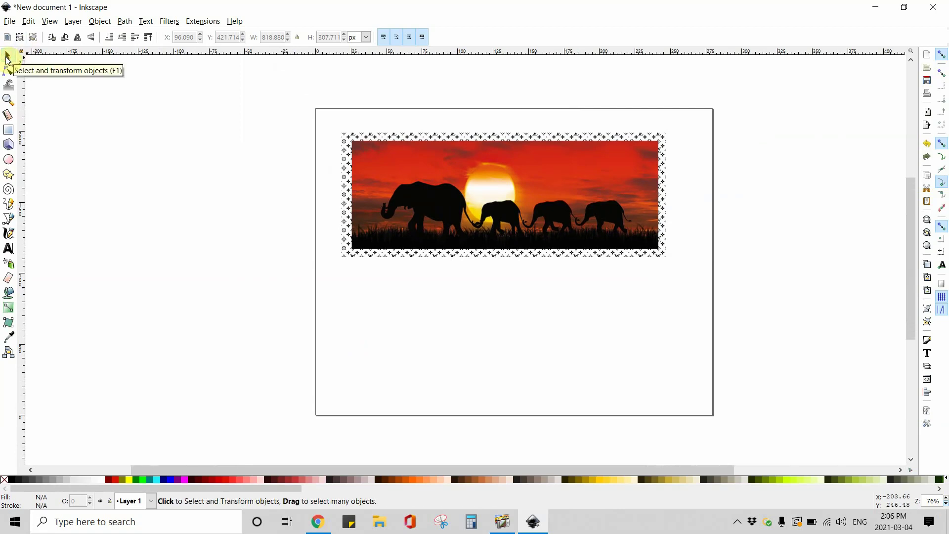
pyautogui.moveTo(251, 95); pyautogui.dragTo(804, 302)
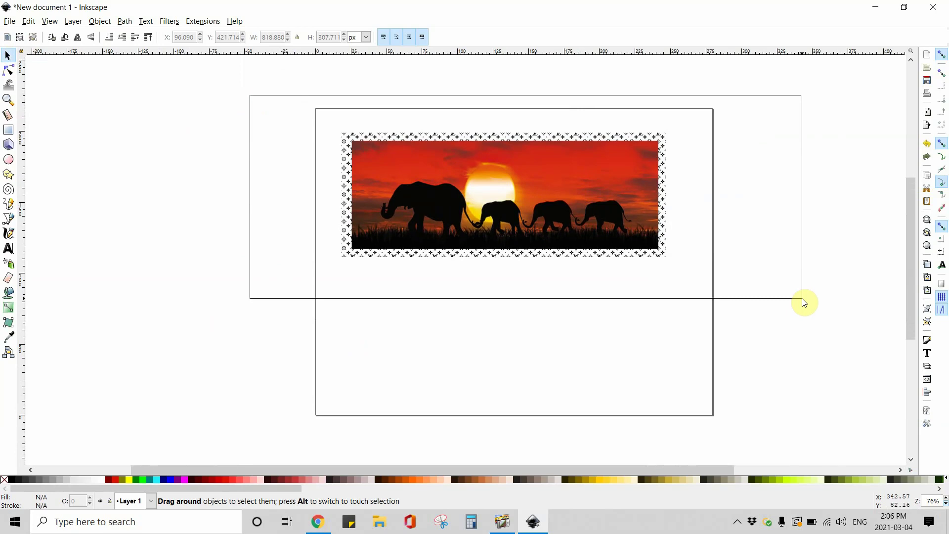
pyautogui.moveTo(805, 303); pyautogui.dragTo(804, 302)
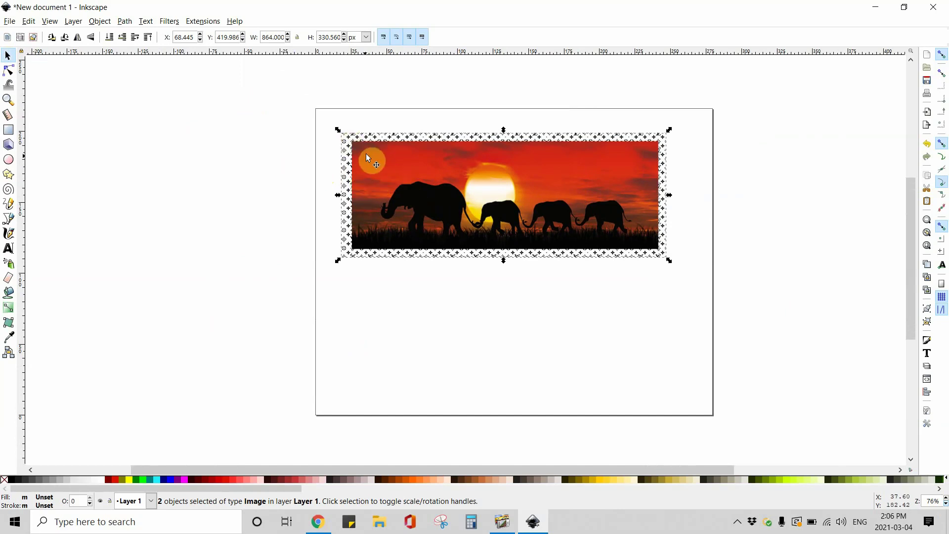
pyautogui.rightClick(430, 182)
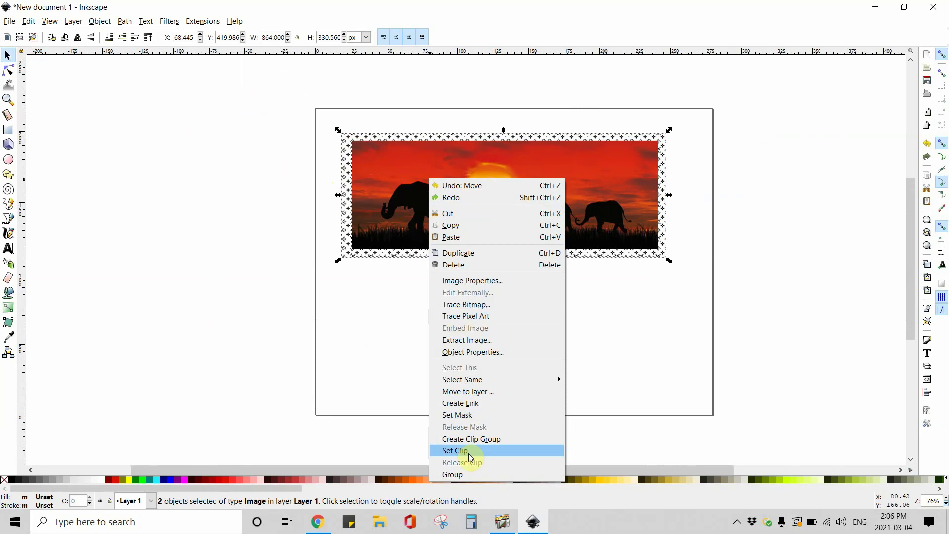
pyautogui.click(456, 478)
pyautogui.click(453, 367)
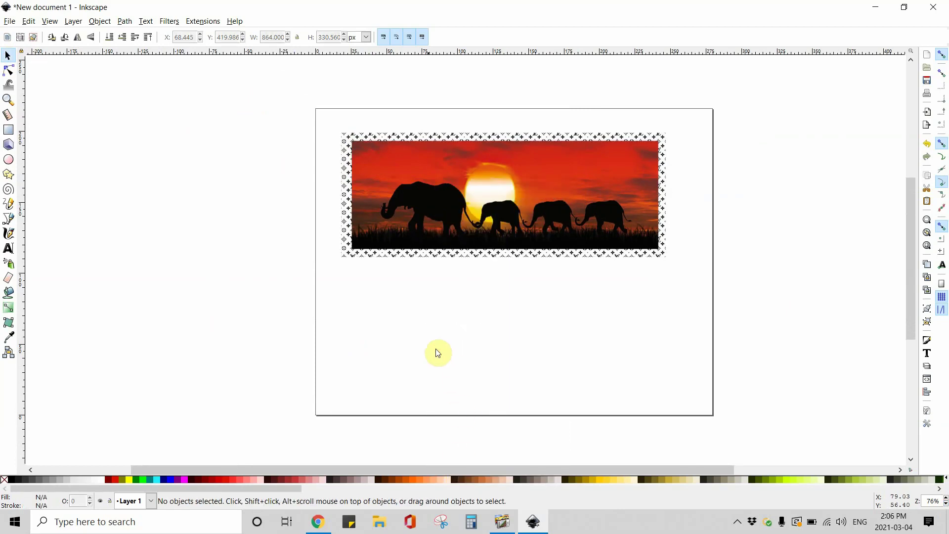
# Step: Move the grouped mug design within the upper half of the page to about X 87 px, Y 427 px
pyautogui.click(386, 254)
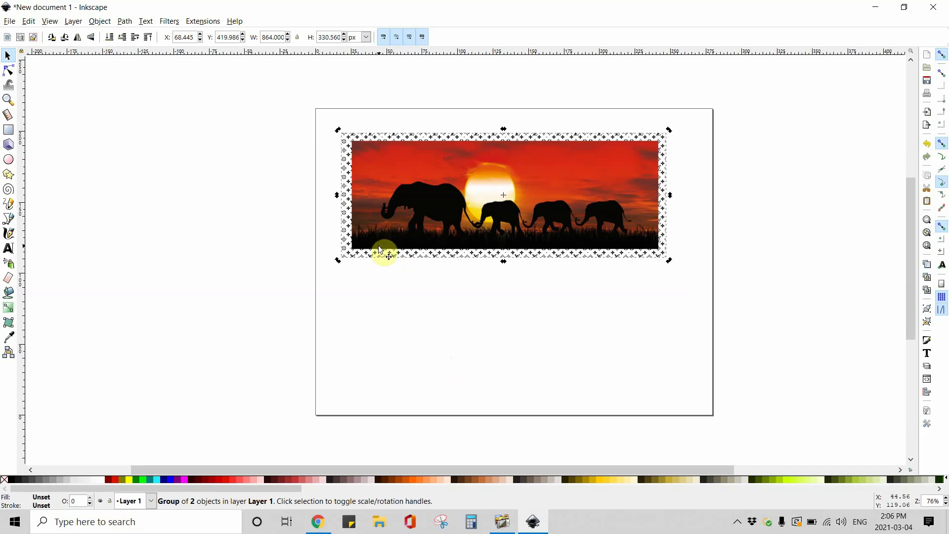
pyautogui.moveTo(466, 208)
pyautogui.mouseDown()
pyautogui.moveTo(500, 205)
pyautogui.moveTo(501, 191)
pyautogui.moveTo(465, 208)
pyautogui.mouseUp()
pyautogui.moveTo(476, 174); pyautogui.dragTo(522, 216)
pyautogui.click(513, 267)
pyautogui.click(528, 320)
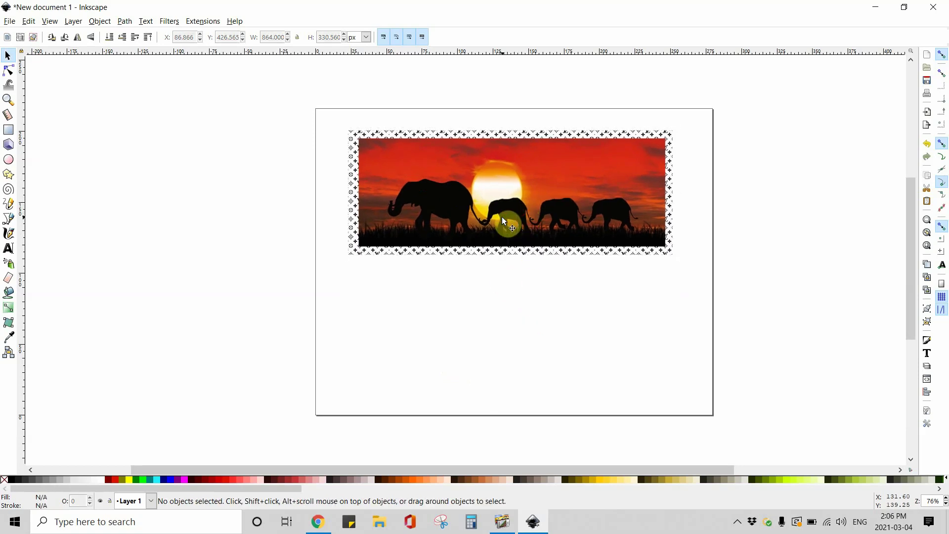
# Step: Paste a copy of the grouped mug design and align it directly below the original at about X 88 px, Y 65 px
pyautogui.click(503, 217)
pyautogui.rightClick(503, 218)
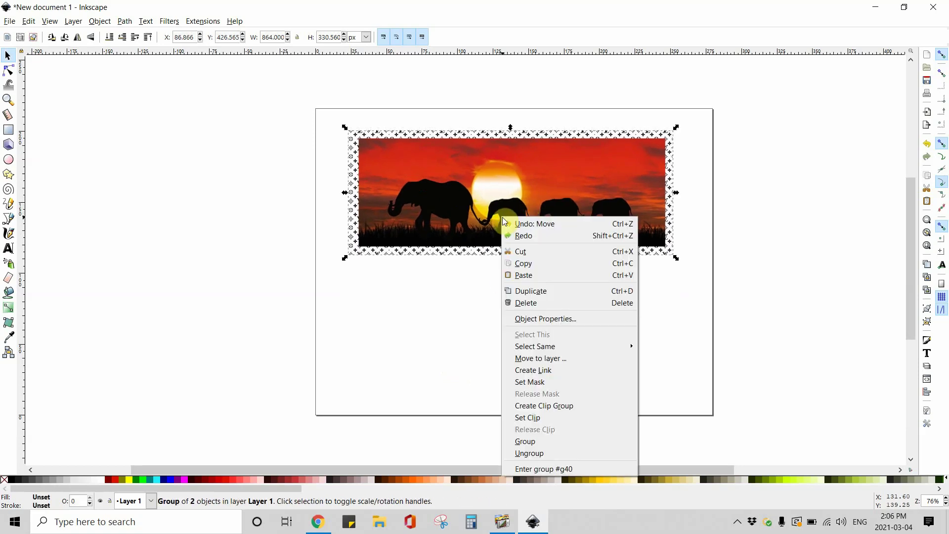
pyautogui.click(522, 263)
pyautogui.click(517, 284)
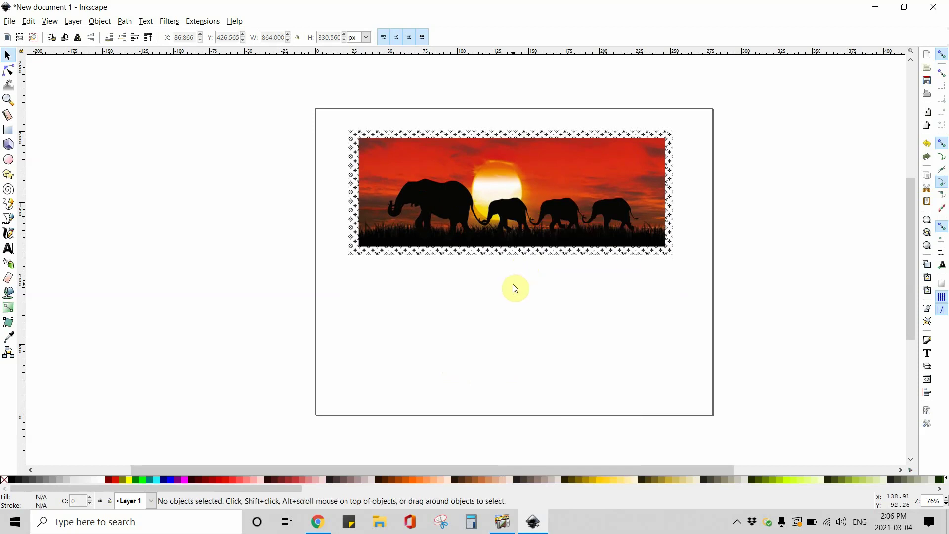
pyautogui.rightClick(508, 289)
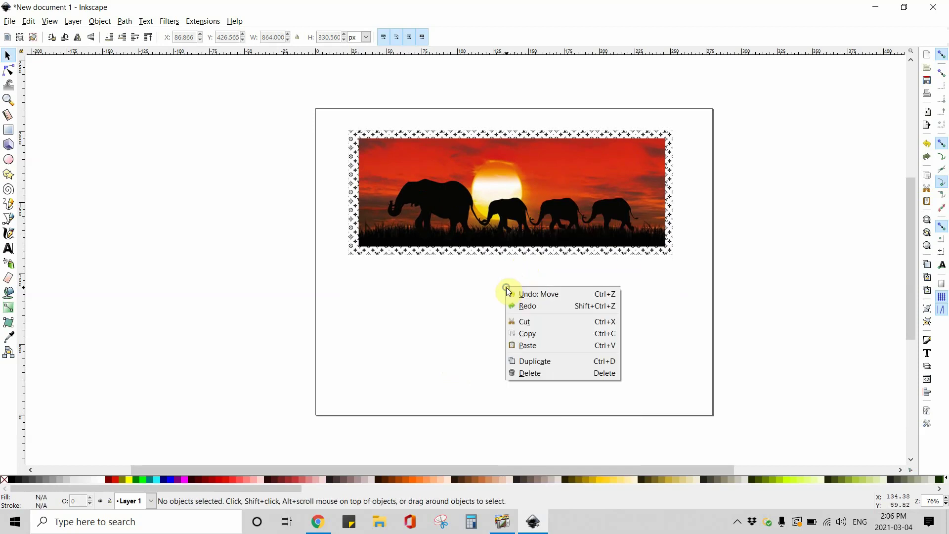
pyautogui.click(520, 344)
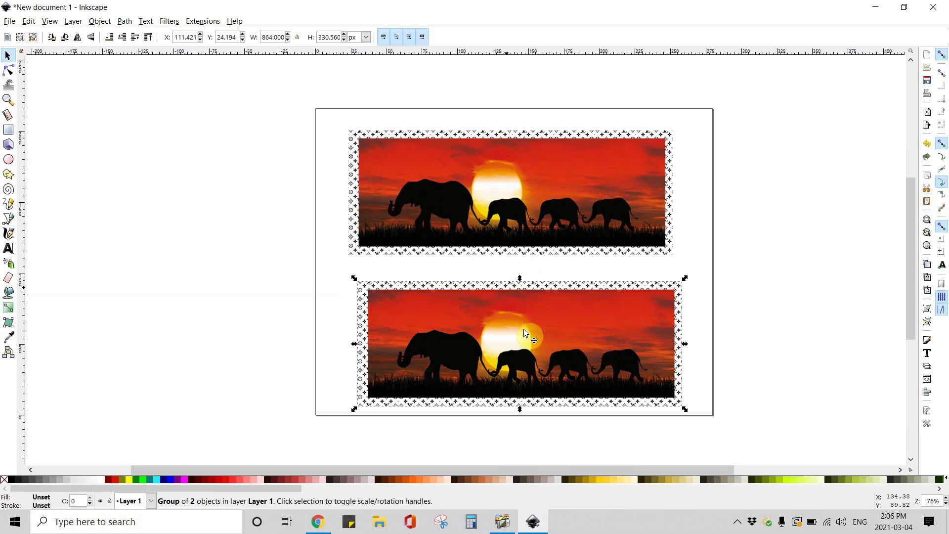
pyautogui.moveTo(553, 351); pyautogui.dragTo(541, 332)
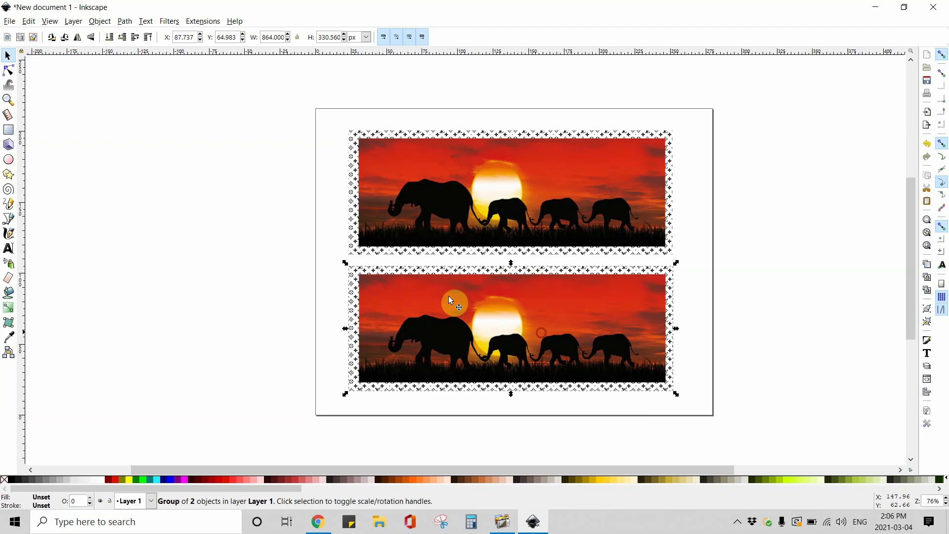
pyautogui.click(329, 242)
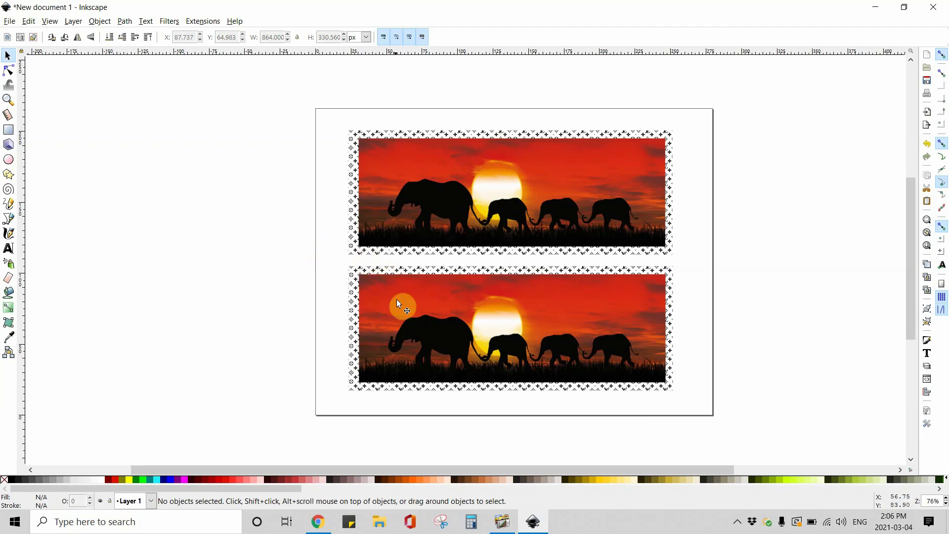
# Step: Group the two mug designs together and centre them on the page at about X 83 px, Y 60 px
pyautogui.click(228, 140)
pyautogui.moveTo(227, 89); pyautogui.dragTo(823, 446)
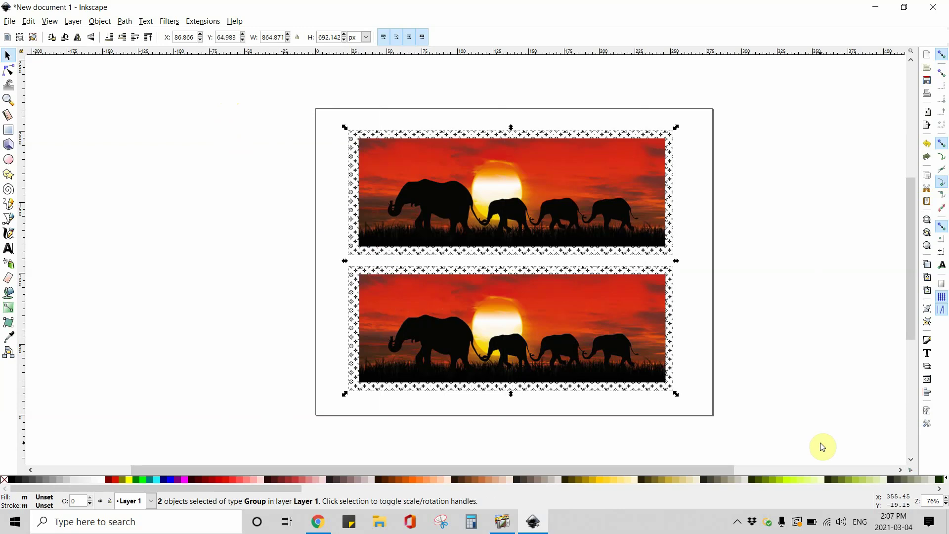
pyautogui.rightClick(542, 239)
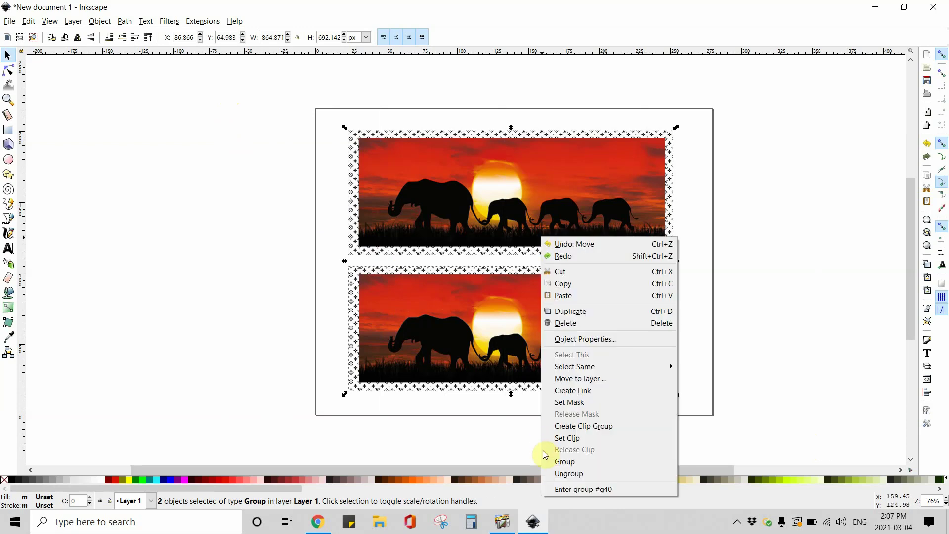
pyautogui.click(556, 461)
pyautogui.moveTo(508, 373); pyautogui.dragTo(528, 351)
pyautogui.click(328, 307)
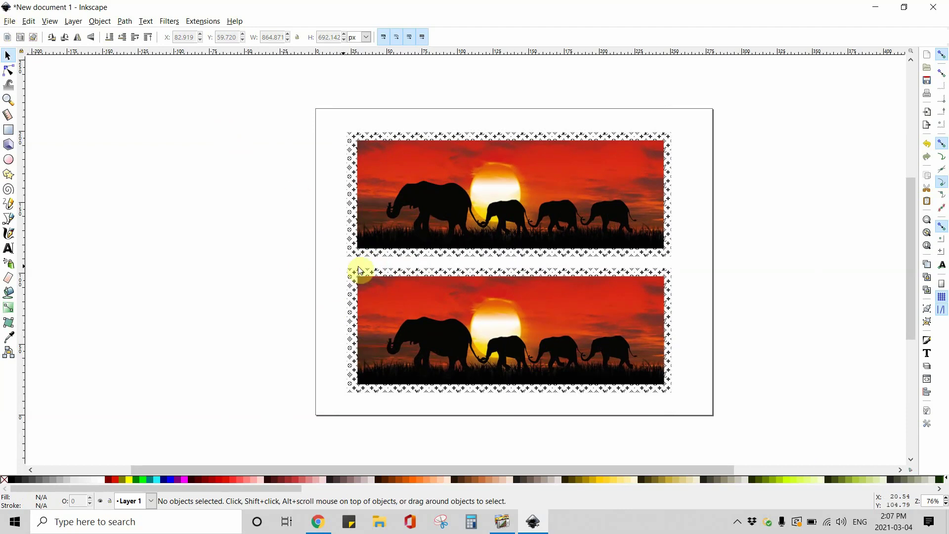
# Step: Start printing the page with the two mug designs and choose the Home Printer - Normal Prints printer
pyautogui.click(374, 281)
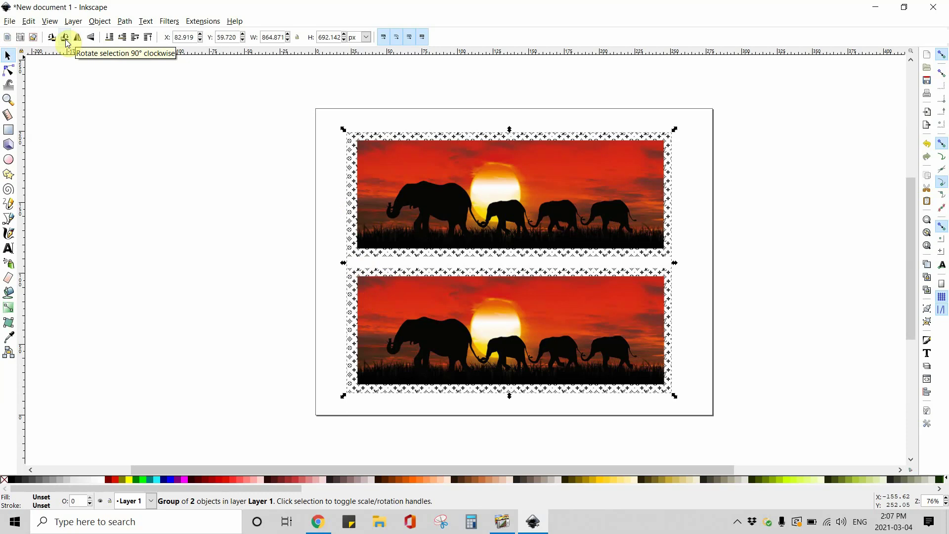
pyautogui.click(10, 21)
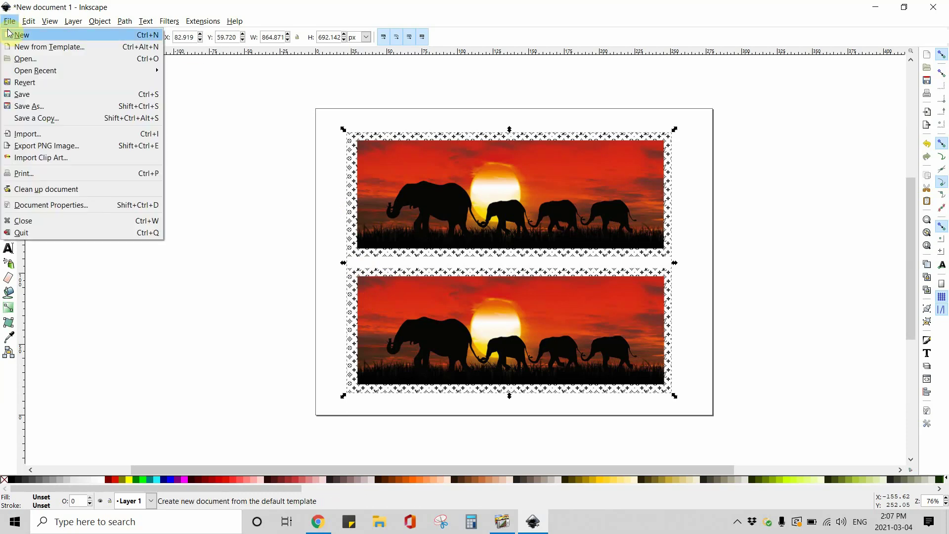
pyautogui.click(18, 174)
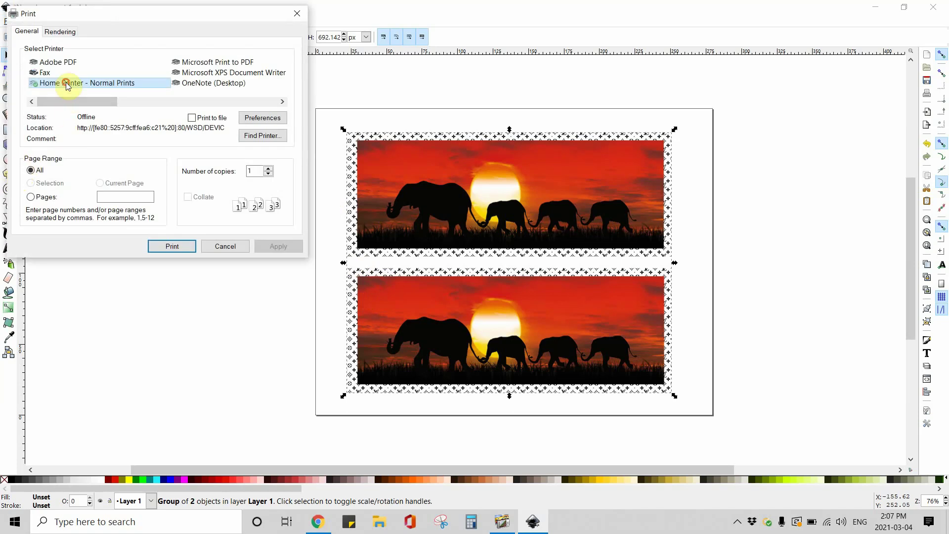
pyautogui.click(67, 85)
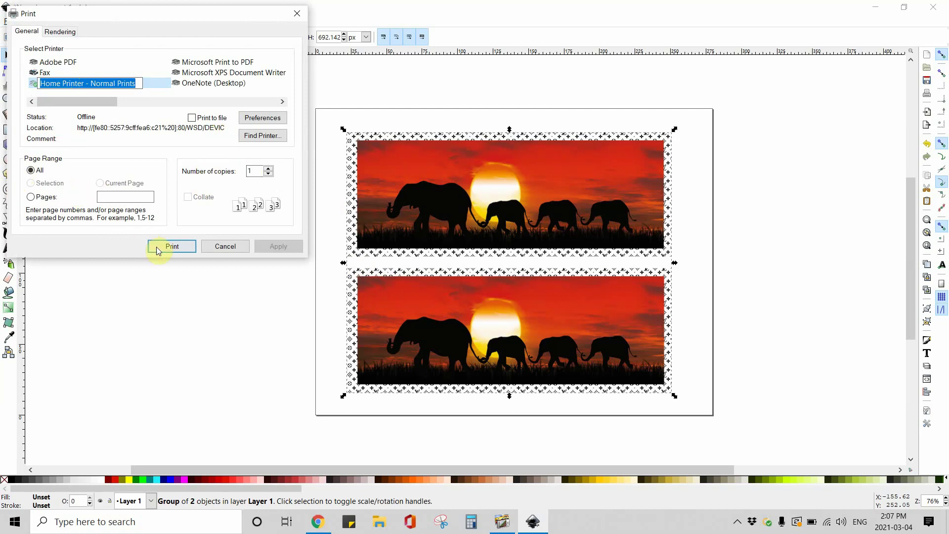
pyautogui.click(70, 93)
pyautogui.click(62, 86)
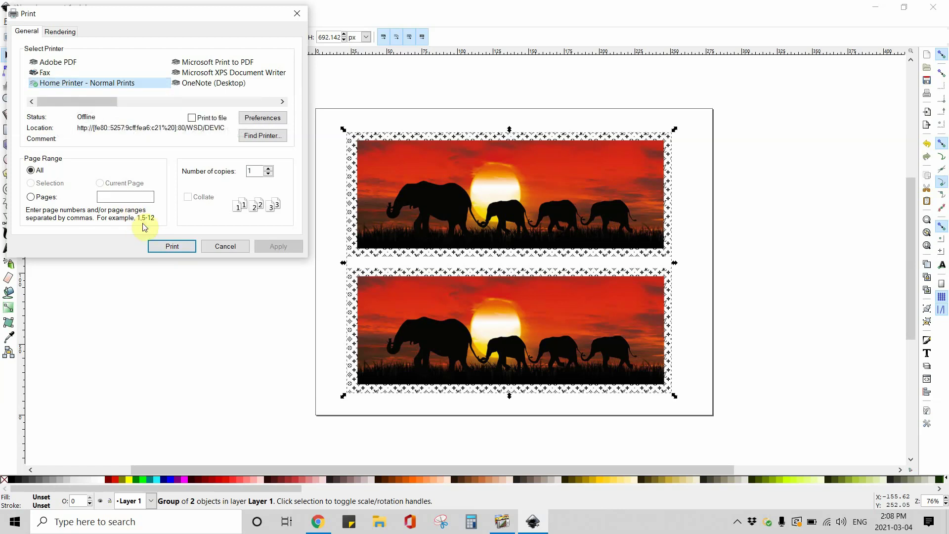
# Step: Enable Mirror Image in the printer's preferences and accept the change
pyautogui.click(251, 121)
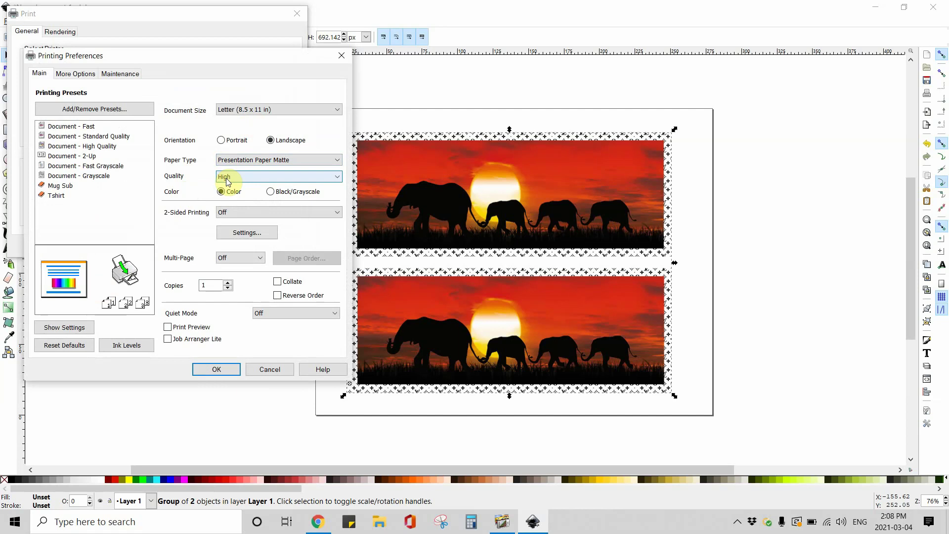
pyautogui.click(63, 80)
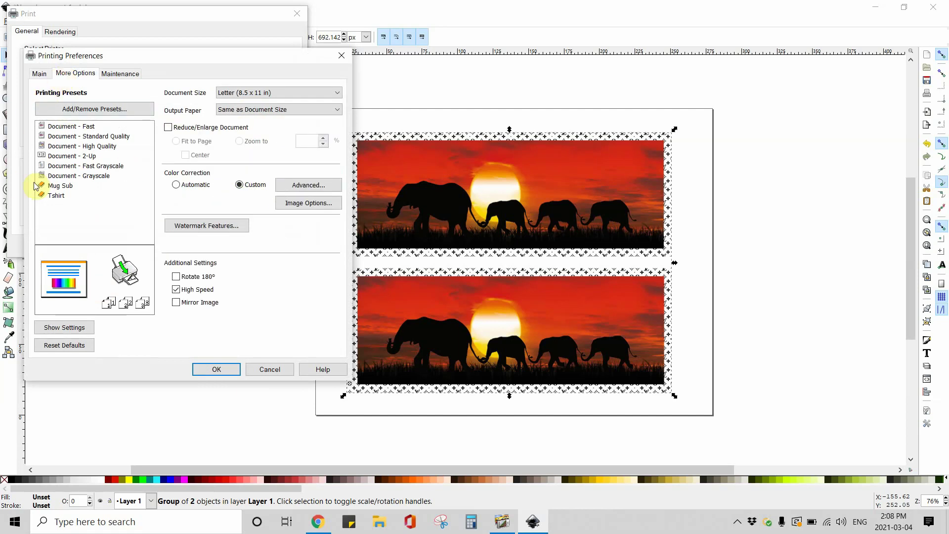
pyautogui.click(177, 304)
pyautogui.click(203, 369)
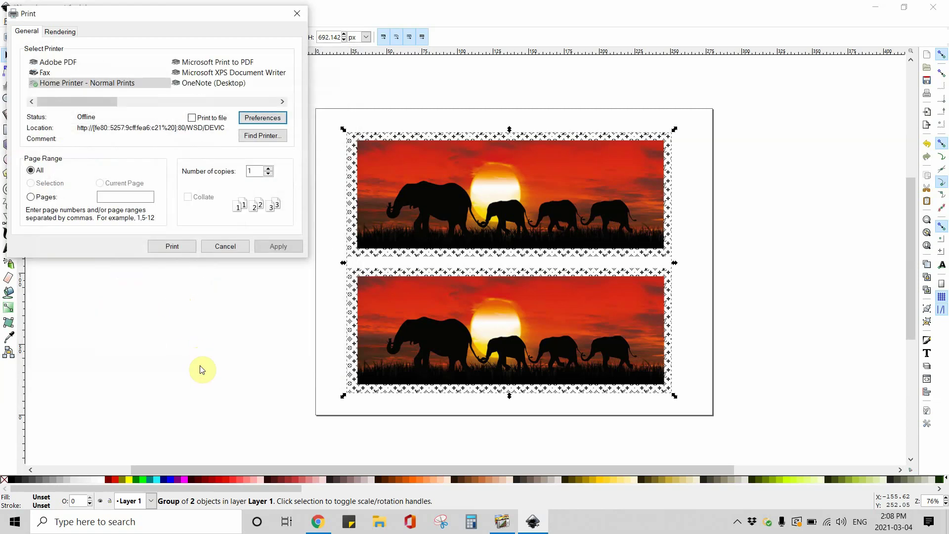
# Step: Check the additional settings in the printer's preferences, enable Print Preview and accept the change
pyautogui.click(246, 120)
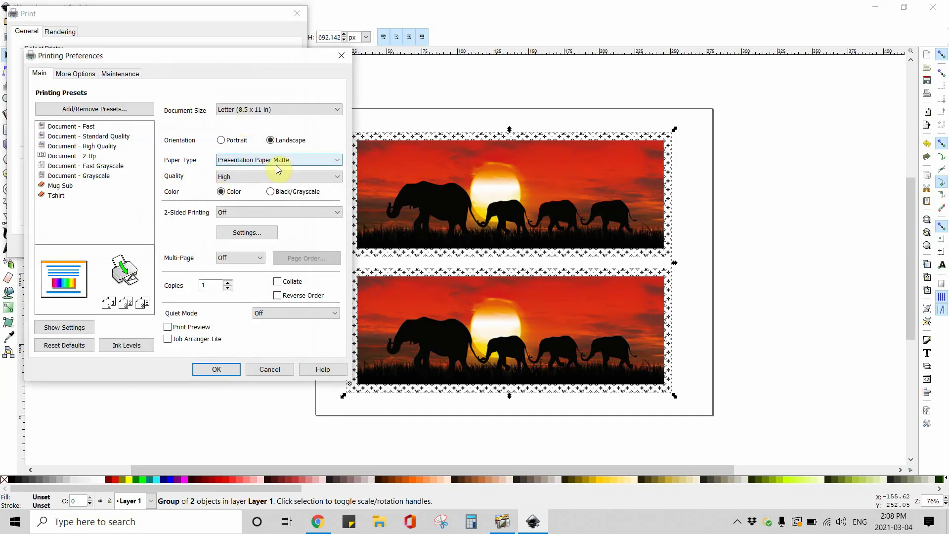
pyautogui.click(75, 74)
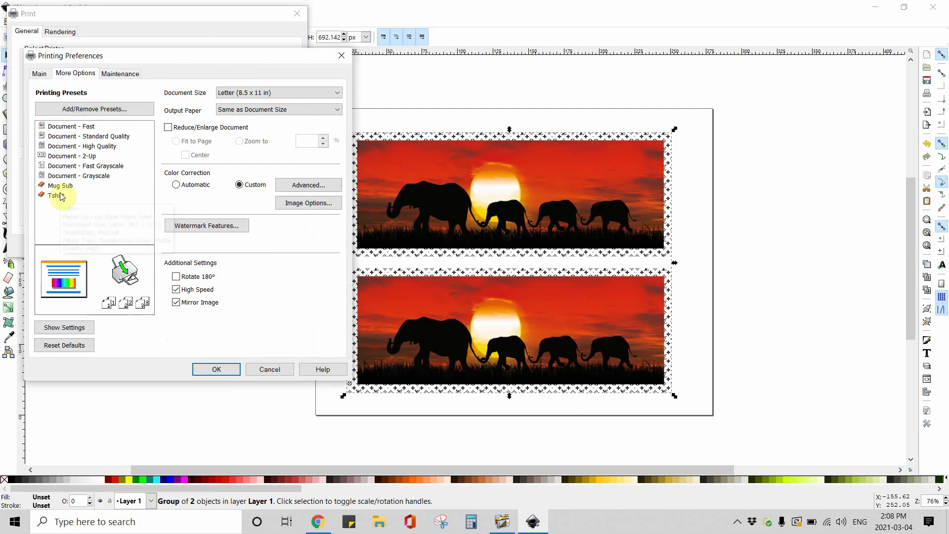
pyautogui.moveTo(62, 192)
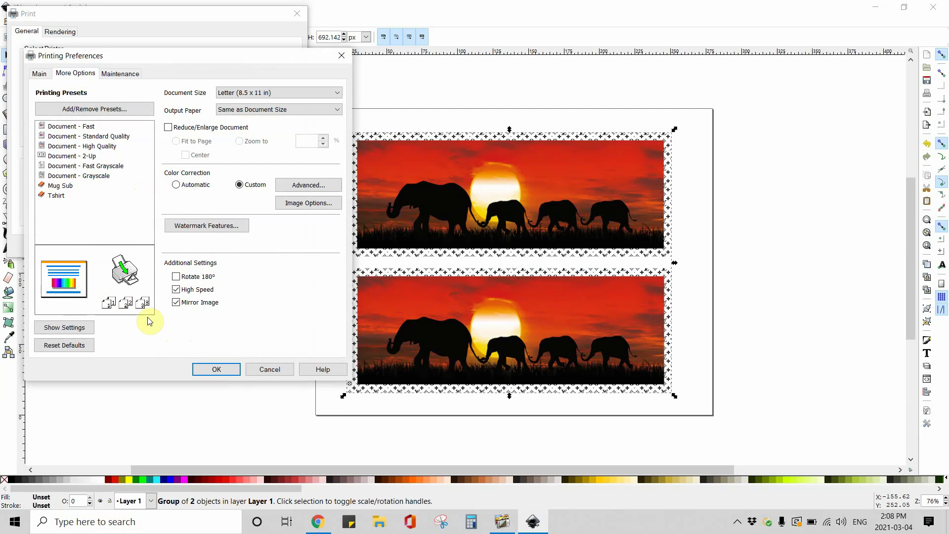
pyautogui.click(34, 78)
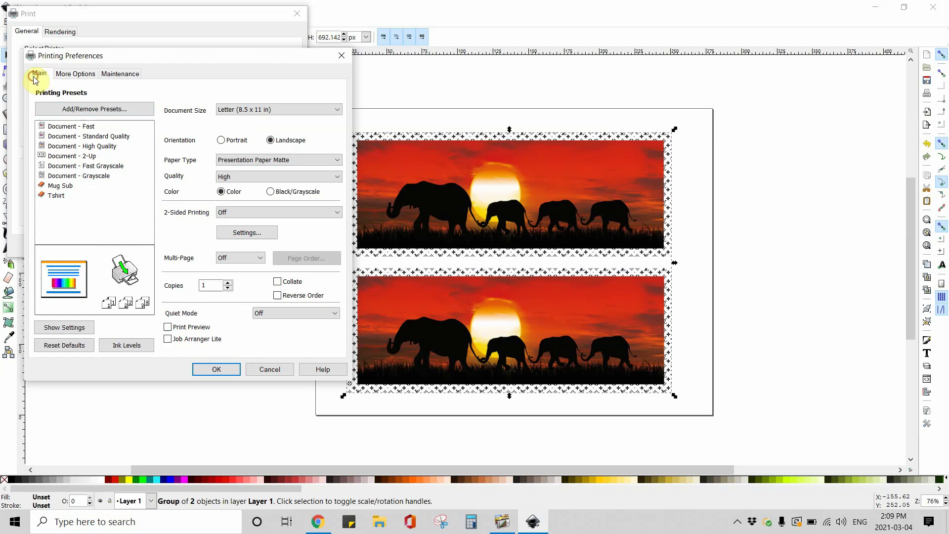
pyautogui.click(168, 328)
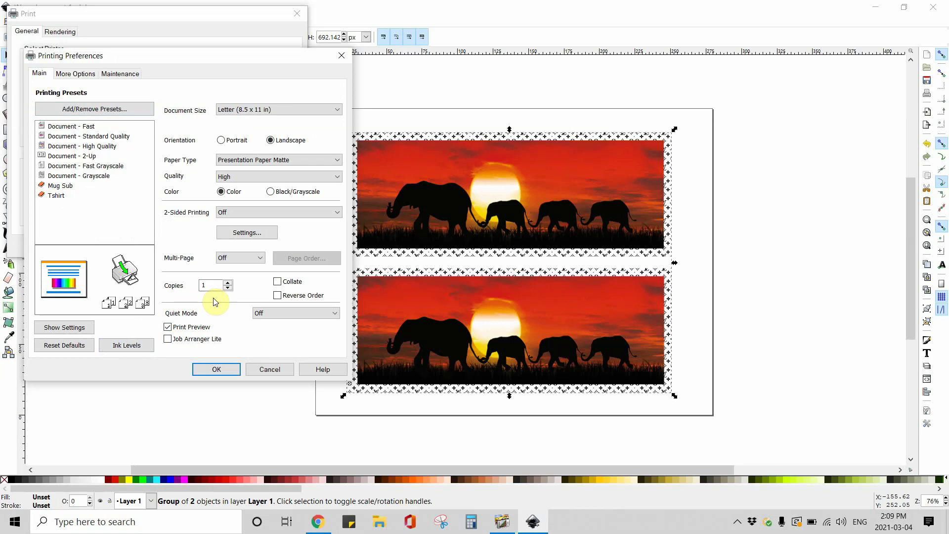
pyautogui.click(200, 369)
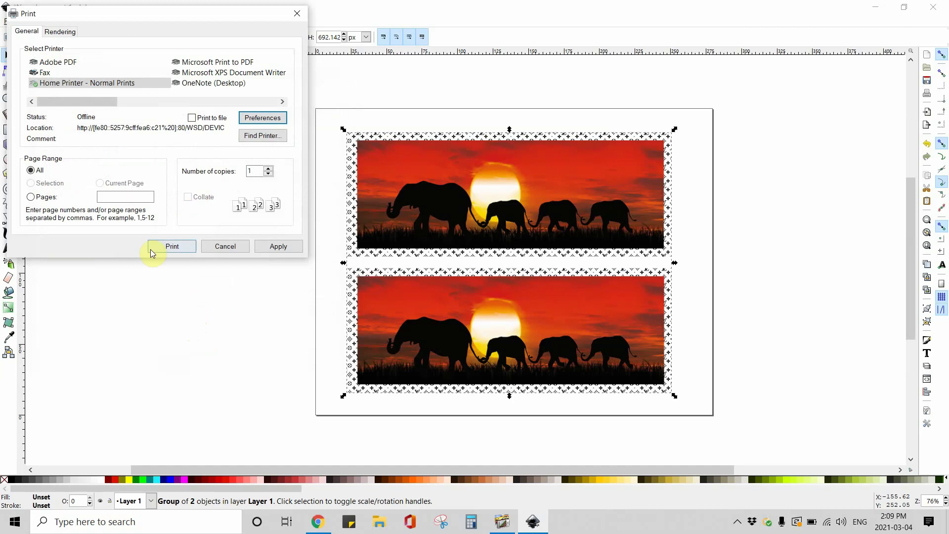
# Step: Apply the printer settings, print the page with the two mug designs and dismiss the printer notification
pyautogui.click(289, 247)
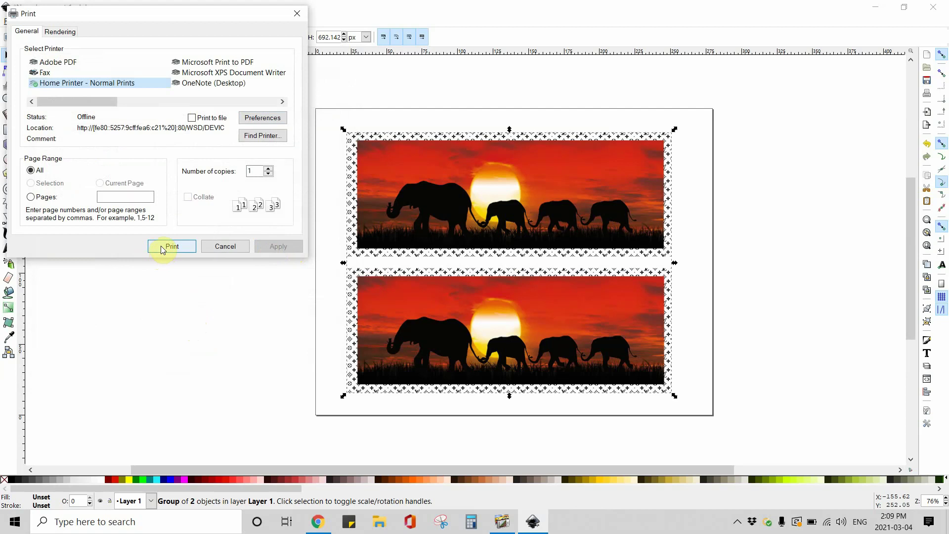
pyautogui.click(168, 246)
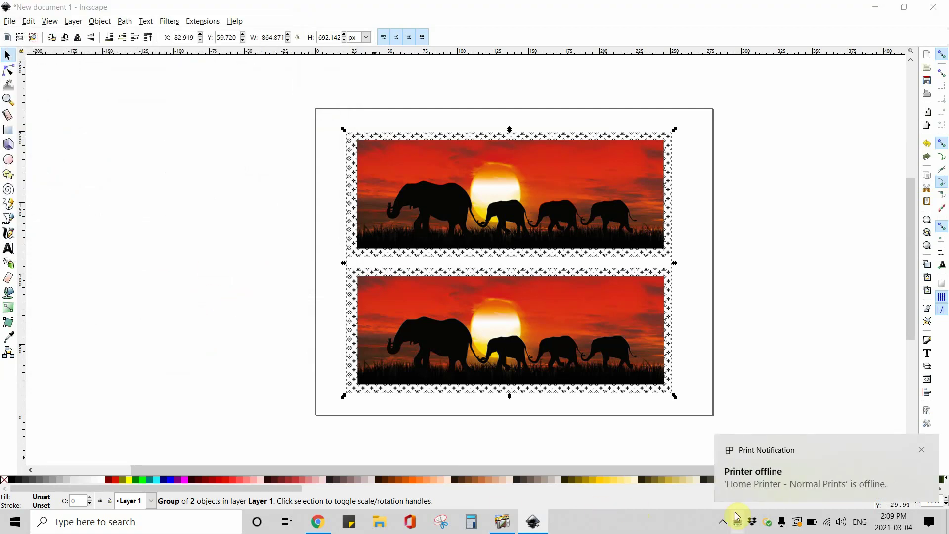
pyautogui.click(918, 451)
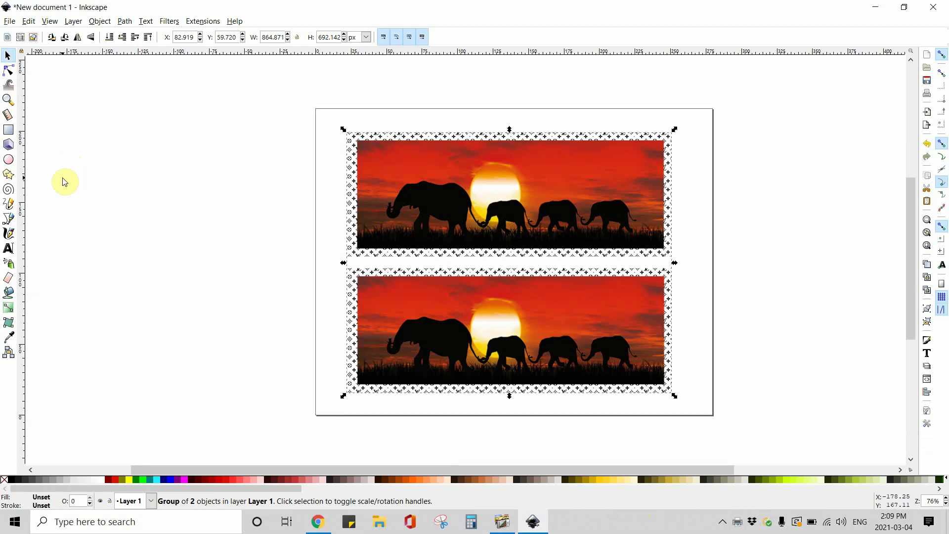
# Step: Delete the grouped pair of elephants mug designs from the page
pyautogui.rightClick(361, 178)
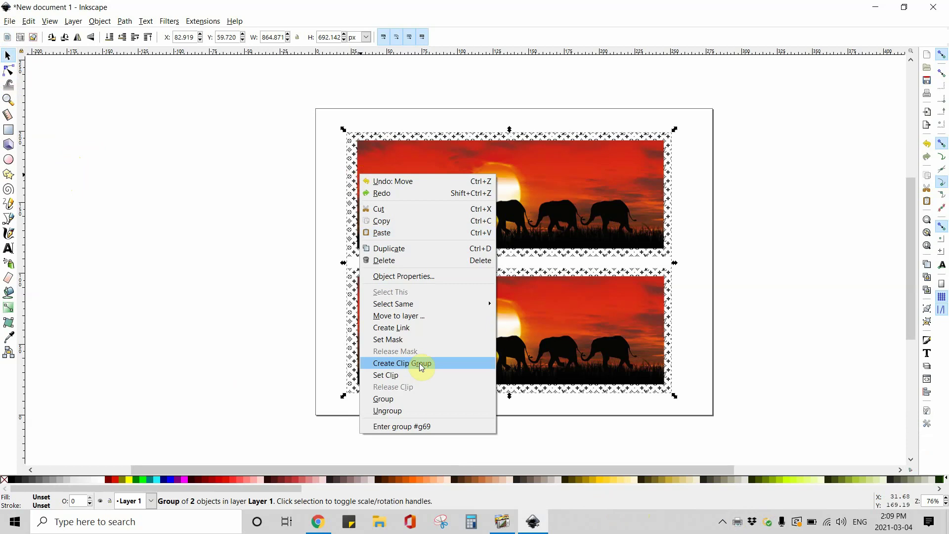
pyautogui.click(380, 261)
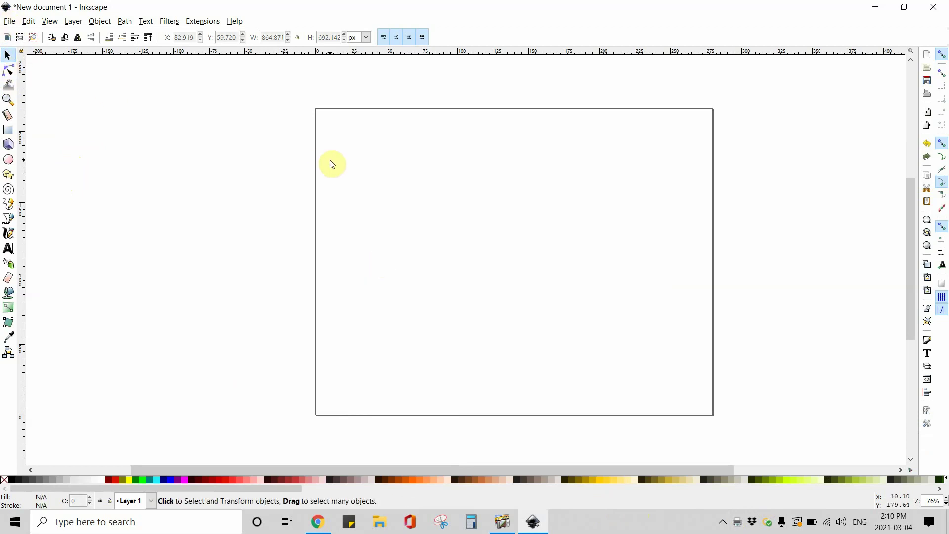
pyautogui.scroll(1, 393, 225)
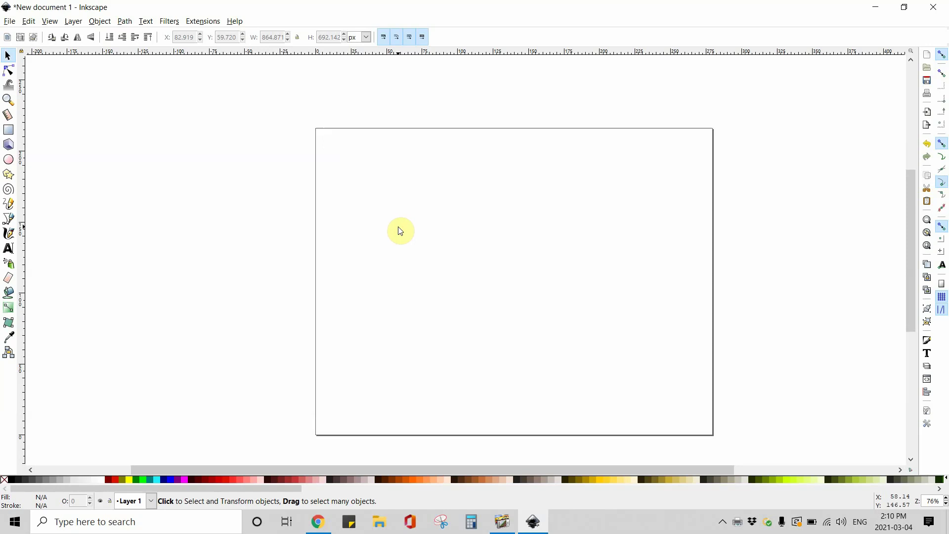
# Step: Import the "30 oz with slight curve" image from the Images to use for templates folder
pyautogui.click(10, 22)
pyautogui.click(29, 133)
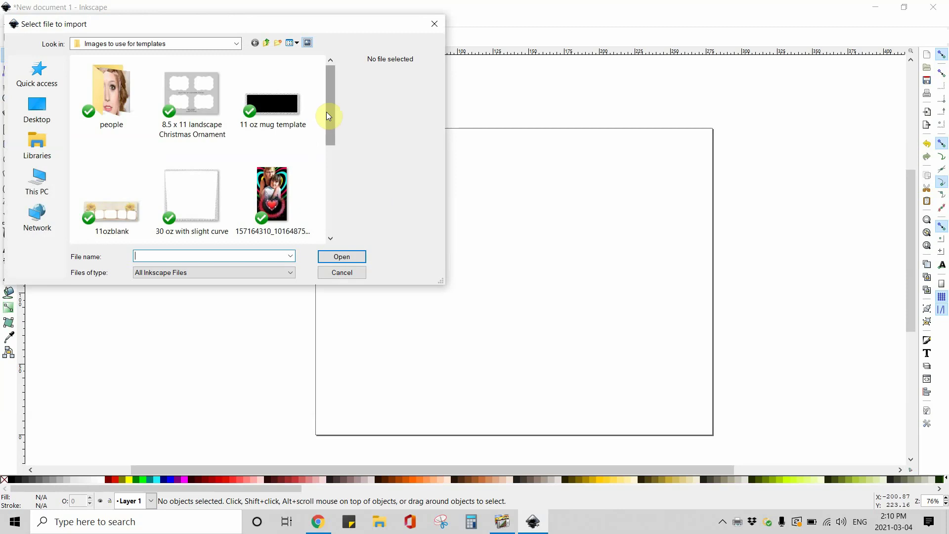
pyautogui.moveTo(328, 111); pyautogui.dragTo(323, 218)
pyautogui.click(130, 230)
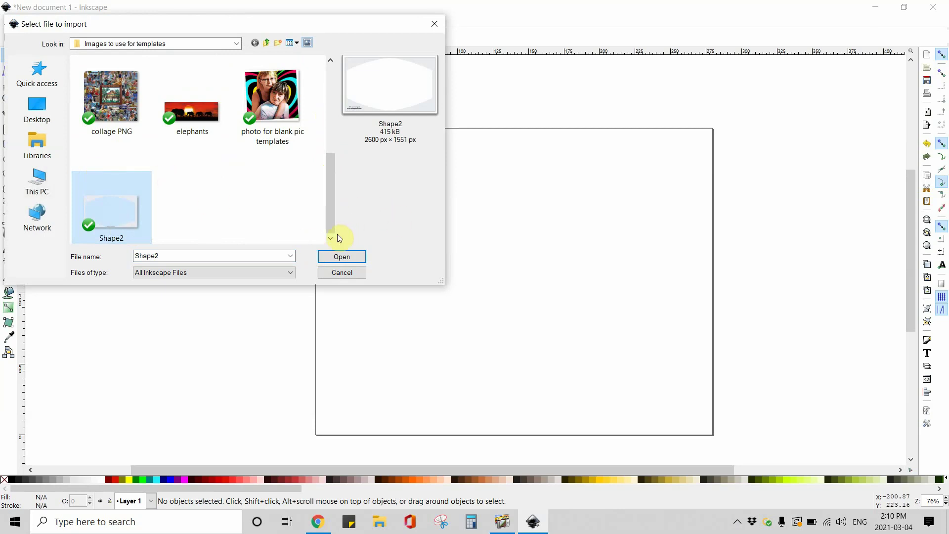
pyautogui.click(330, 217)
pyautogui.moveTo(334, 211); pyautogui.dragTo(345, 146)
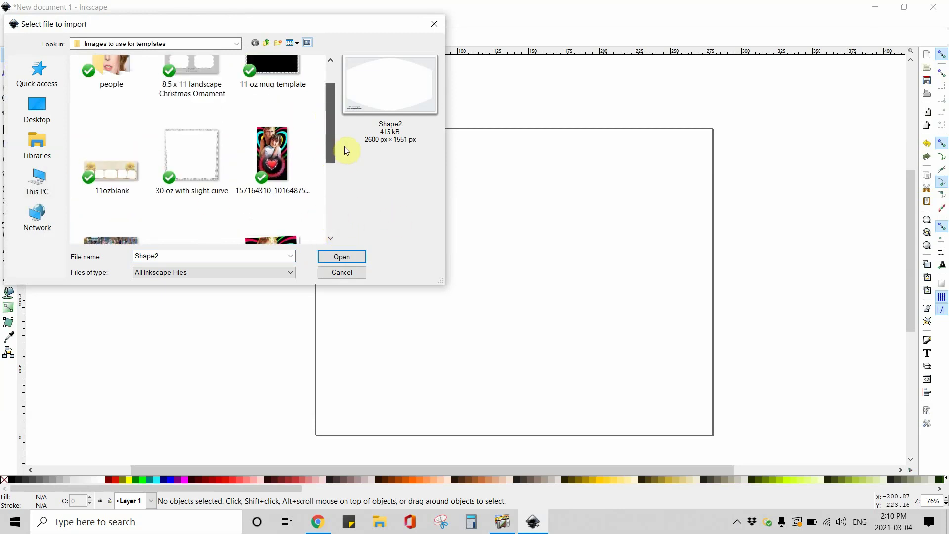
pyautogui.click(198, 213)
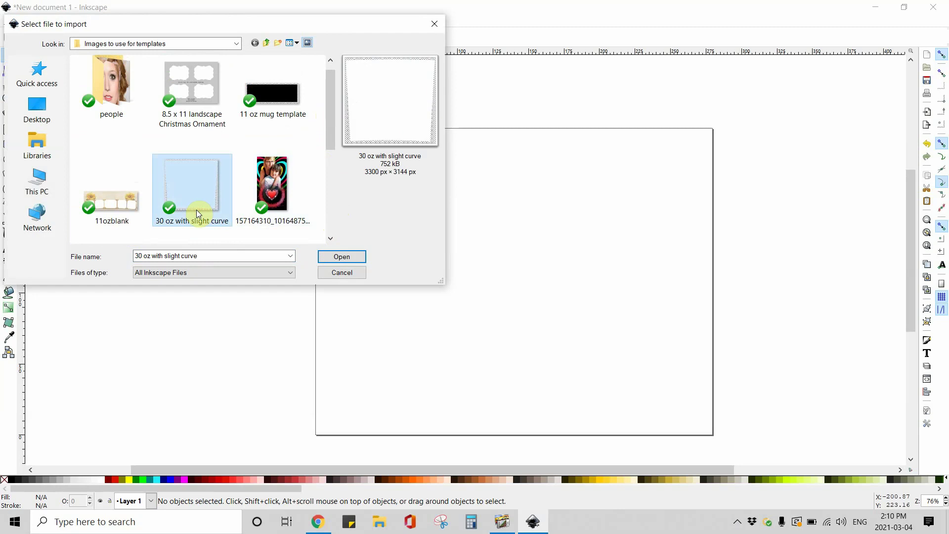
pyautogui.click(319, 256)
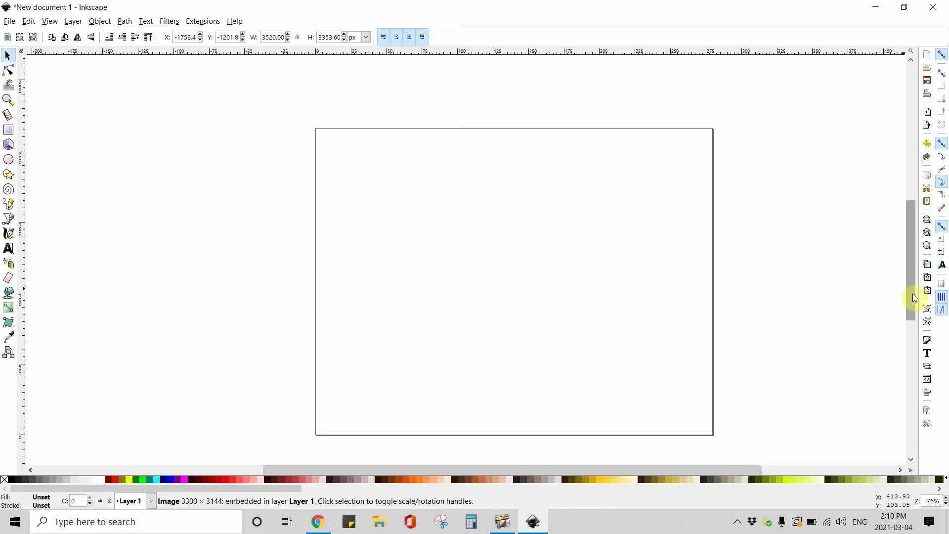
# Step: Delete the imported "30 oz with slight curve" template image
pyautogui.moveTo(913, 294); pyautogui.dragTo(834, 128)
pyautogui.rightClick(833, 127)
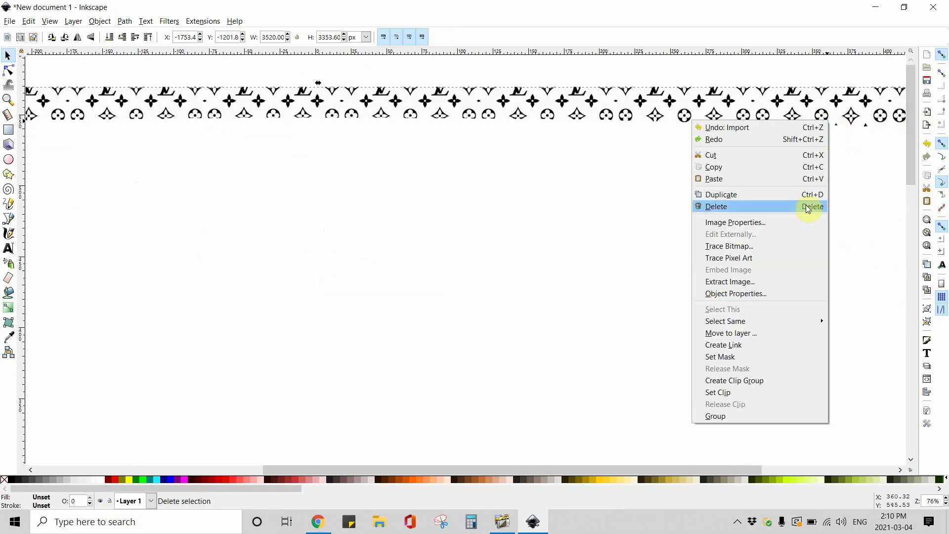
pyautogui.click(740, 208)
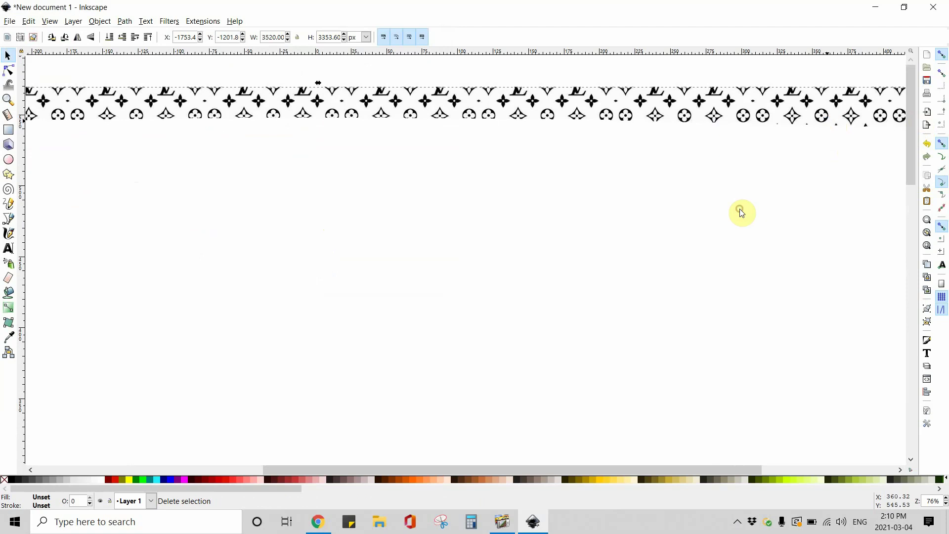
# Step: Import the Shape2 template image from the Images to use for templates folder
pyautogui.click(8, 22)
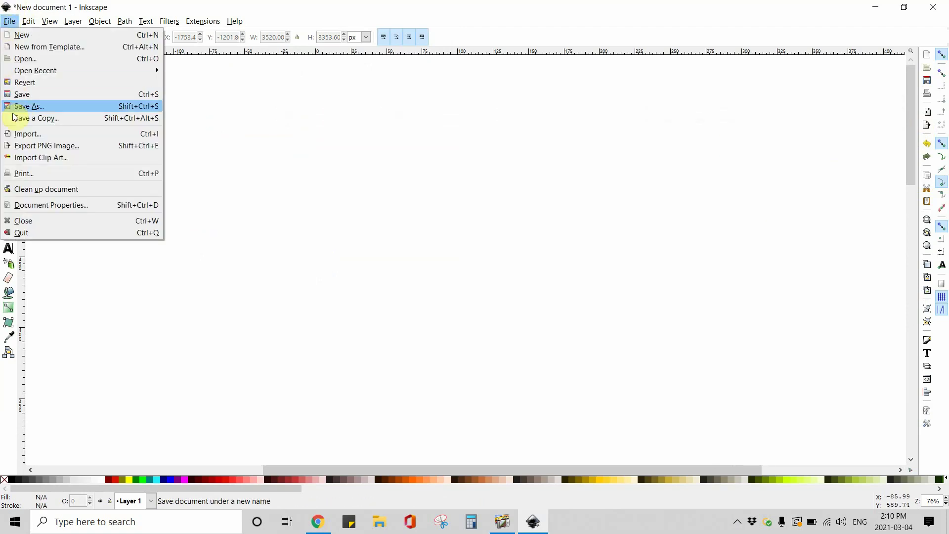
pyautogui.click(10, 131)
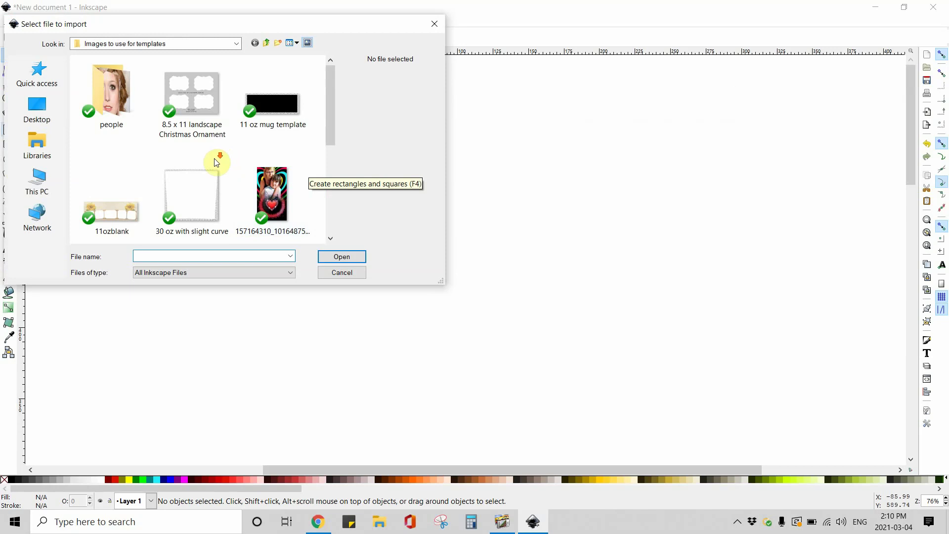
pyautogui.scroll(-5, 215, 158)
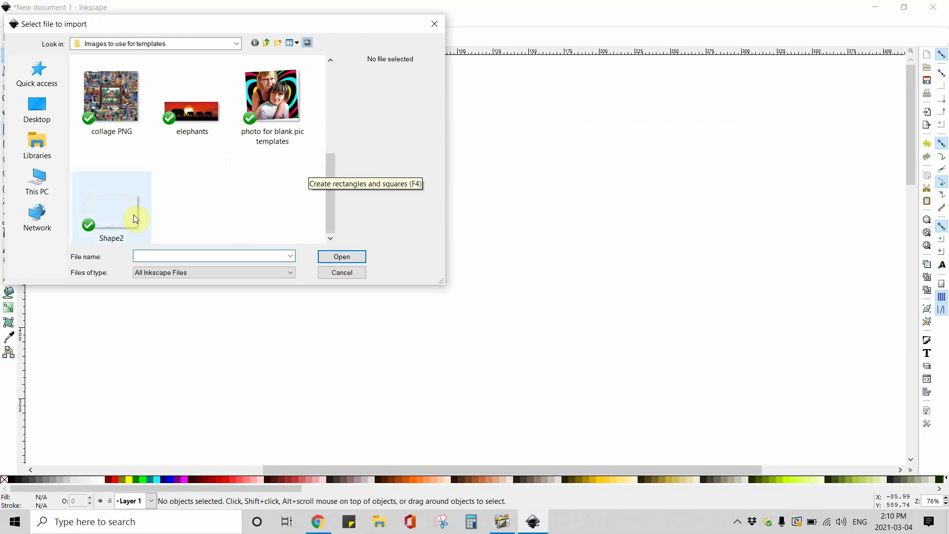
pyautogui.click(130, 217)
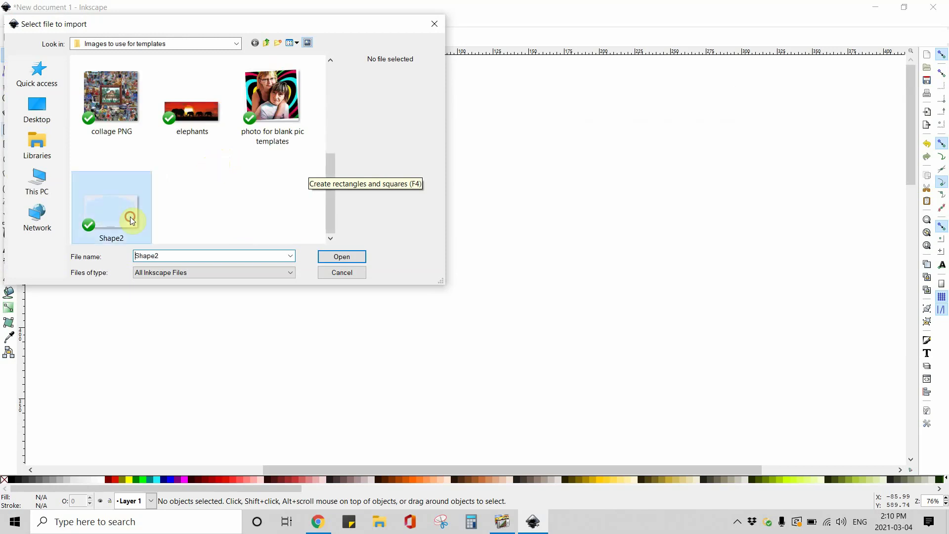
pyautogui.click(348, 257)
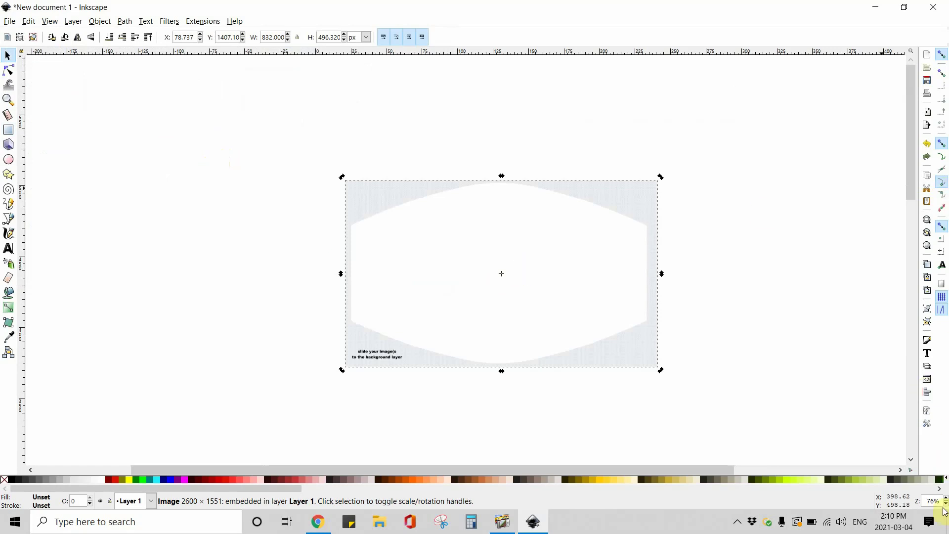
# Step: Move the Shape2 template down onto the page at about X 96 px, Y 160 px
pyautogui.scroll(-5, 944, 509)
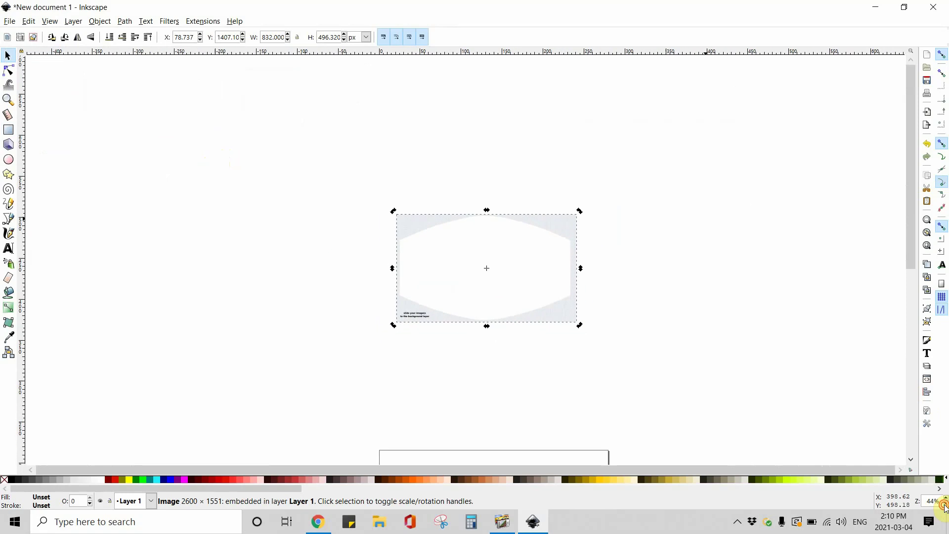
pyautogui.scroll(-2, 944, 507)
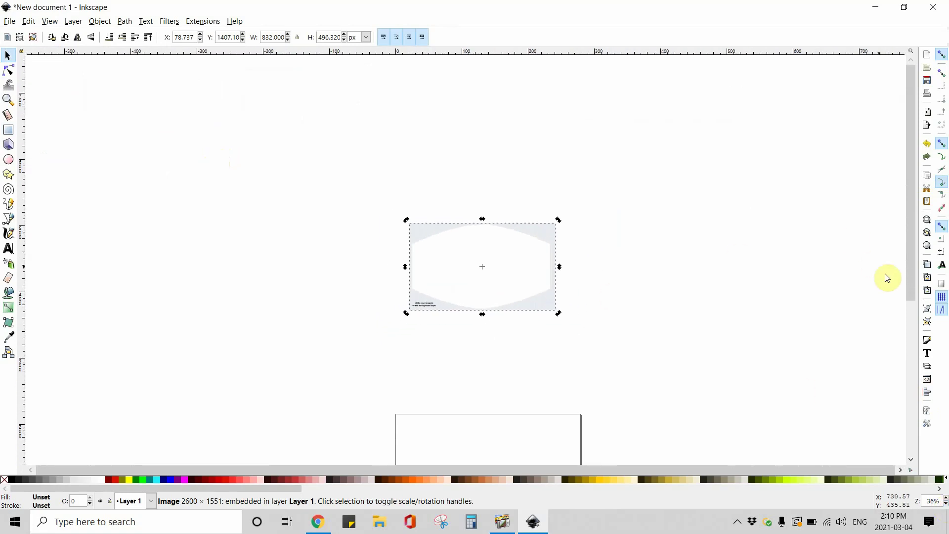
pyautogui.moveTo(910, 243); pyautogui.dragTo(901, 336)
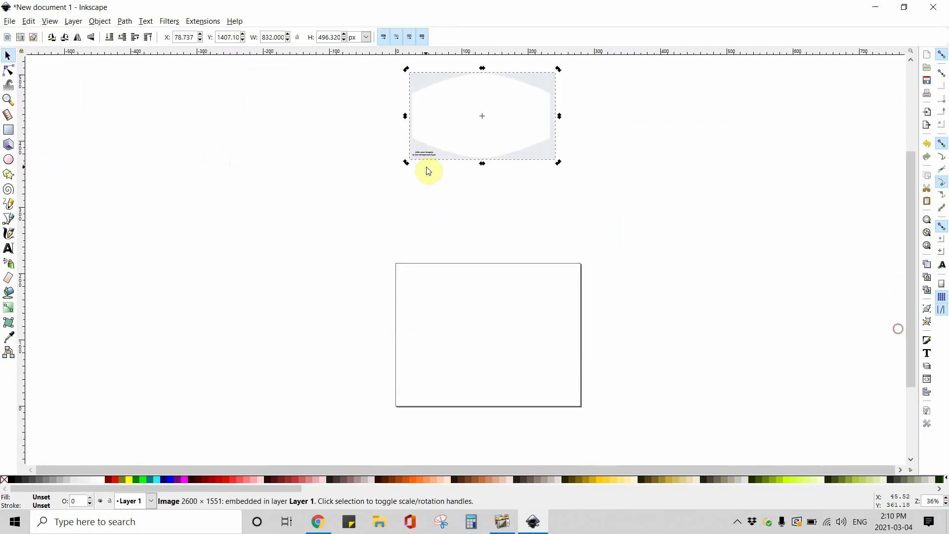
pyautogui.moveTo(420, 157); pyautogui.dragTo(422, 381)
pyautogui.click(557, 399)
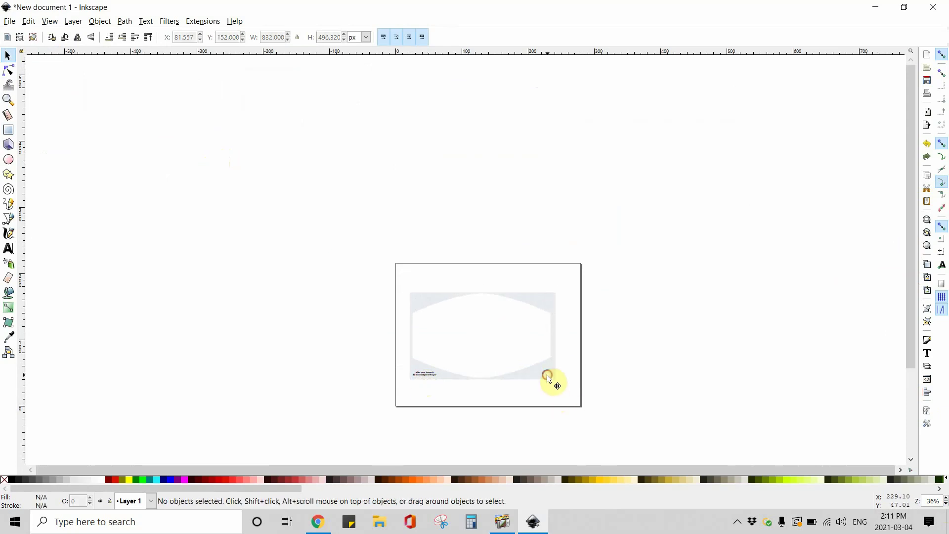
pyautogui.moveTo(548, 377); pyautogui.dragTo(551, 372)
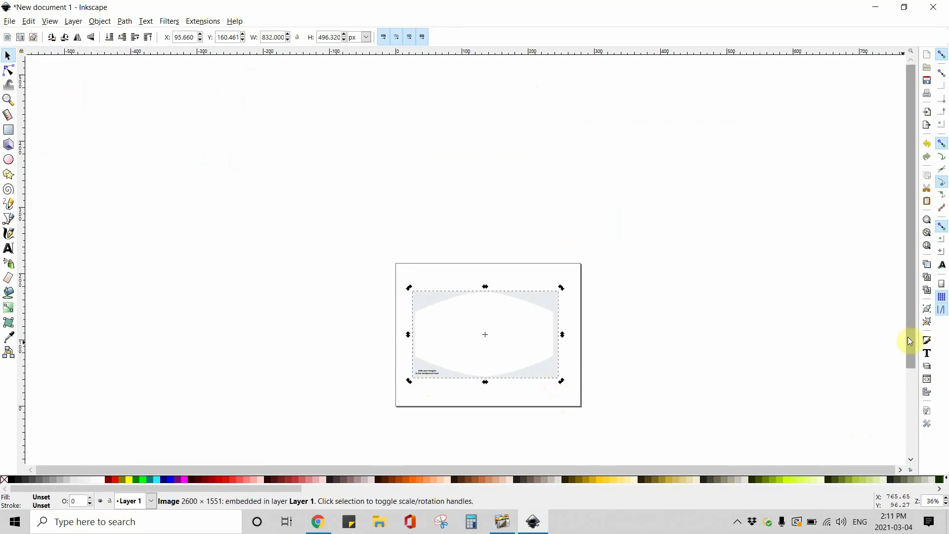
# Step: Shift the Shape2 template slightly down to about X 97 px, Y 151 px and leave it selected
pyautogui.moveTo(910, 341); pyautogui.dragTo(912, 415)
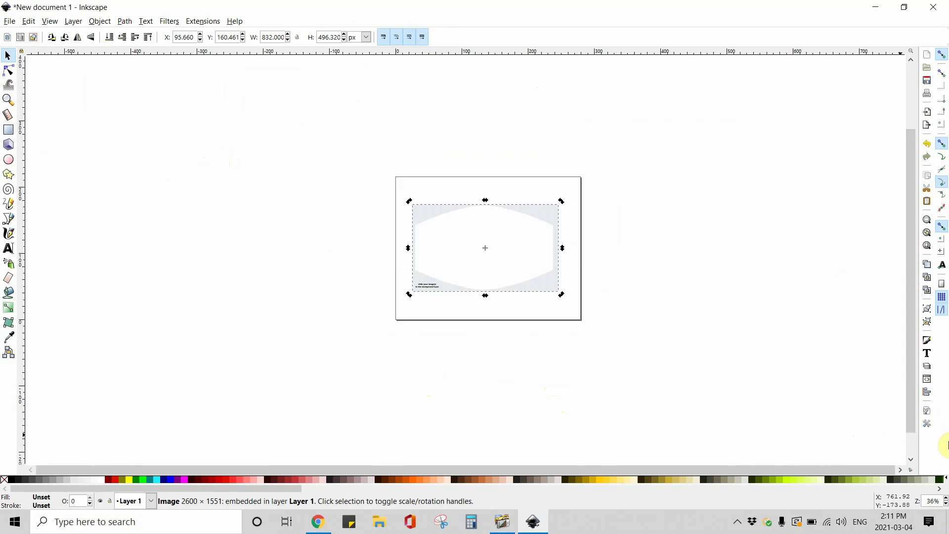
pyautogui.scroll(5, 945, 501)
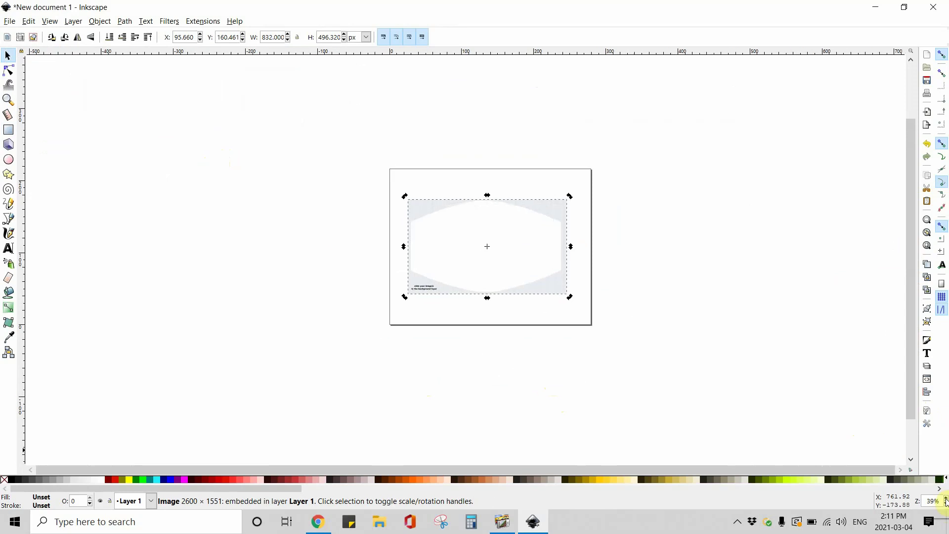
pyautogui.scroll(5, 944, 500)
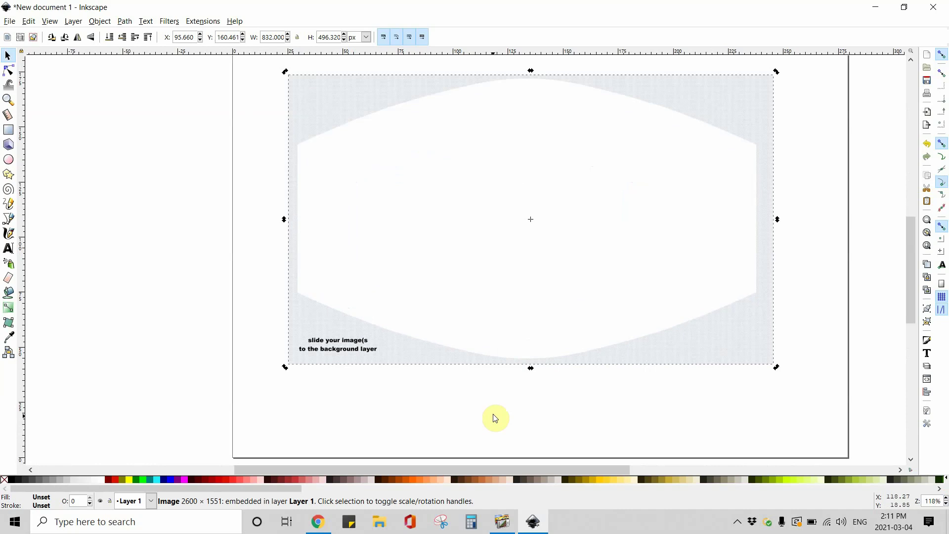
pyautogui.moveTo(362, 348); pyautogui.dragTo(363, 354)
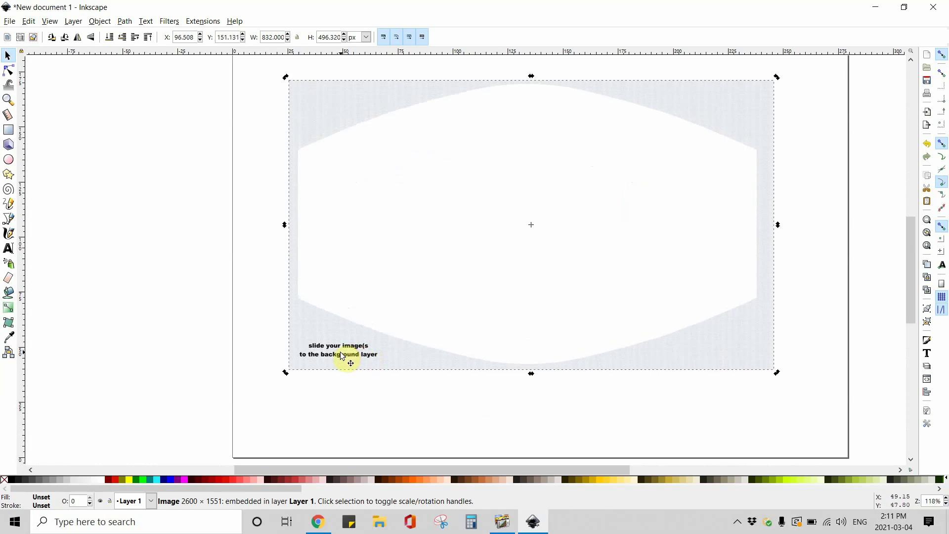
pyautogui.click(560, 262)
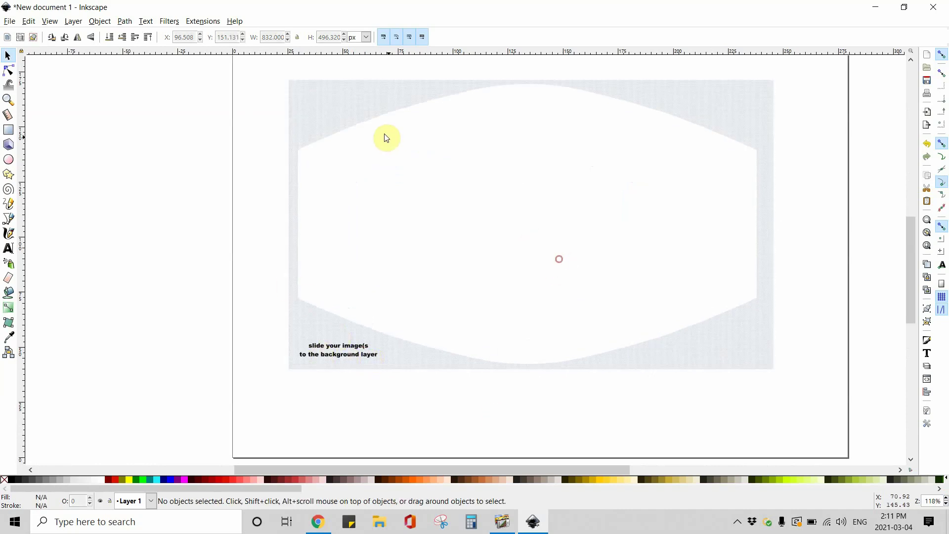
pyautogui.click(343, 108)
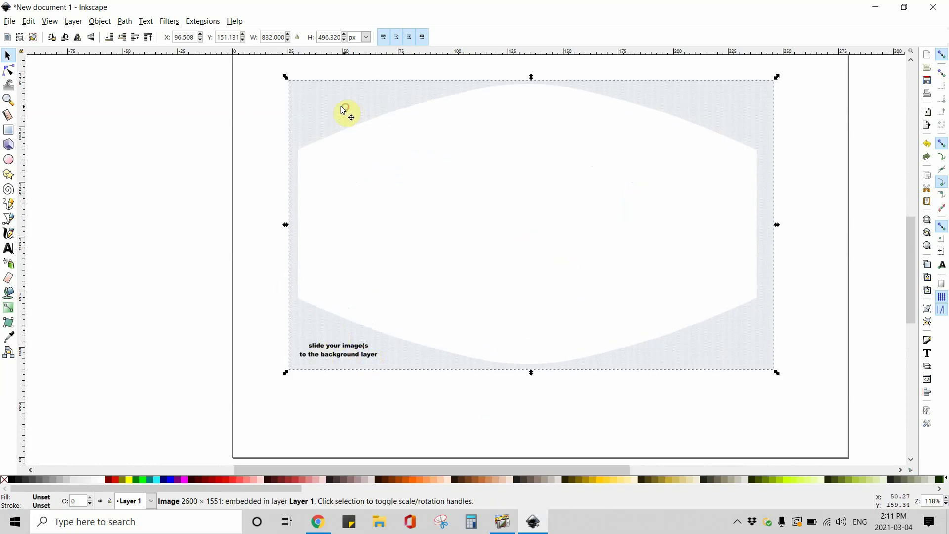
pyautogui.click(397, 205)
pyautogui.click(307, 120)
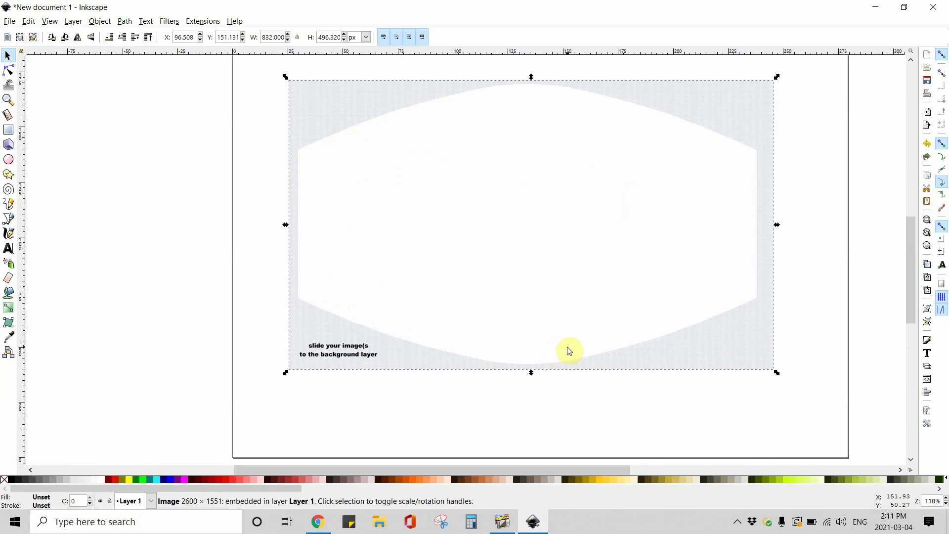
pyautogui.click(566, 372)
pyautogui.click(563, 369)
pyautogui.click(530, 318)
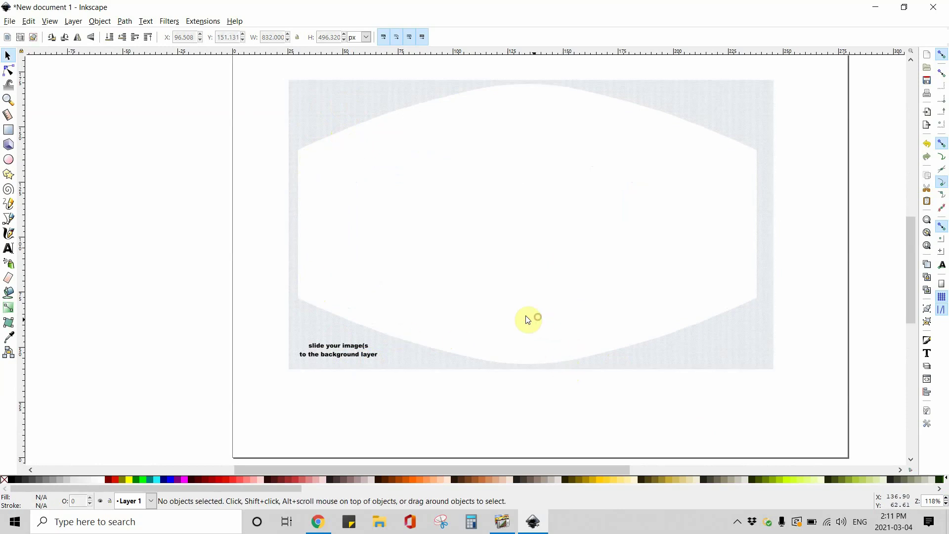
pyautogui.scroll(1, 401, 198)
pyautogui.click(341, 140)
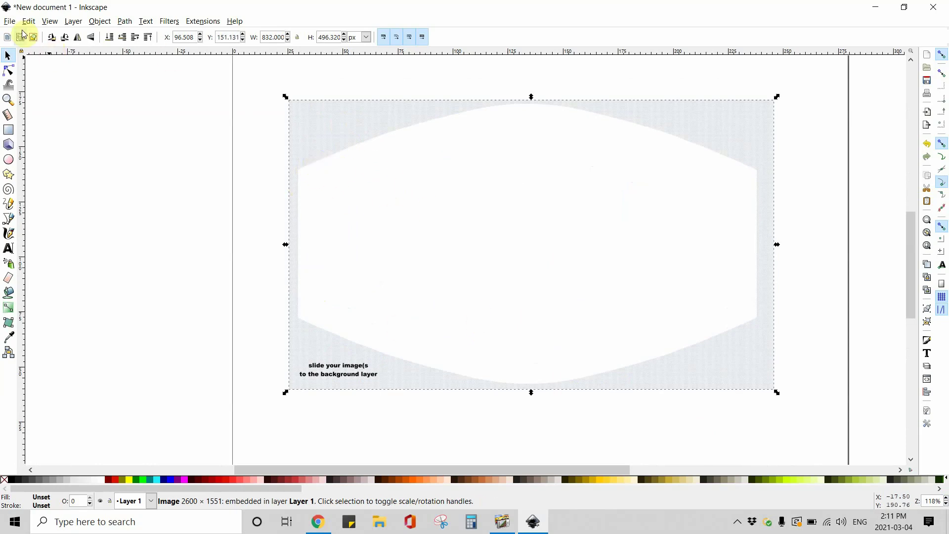
# Step: Import the collage PNG image from the Images to use for templates folder
pyautogui.click(10, 23)
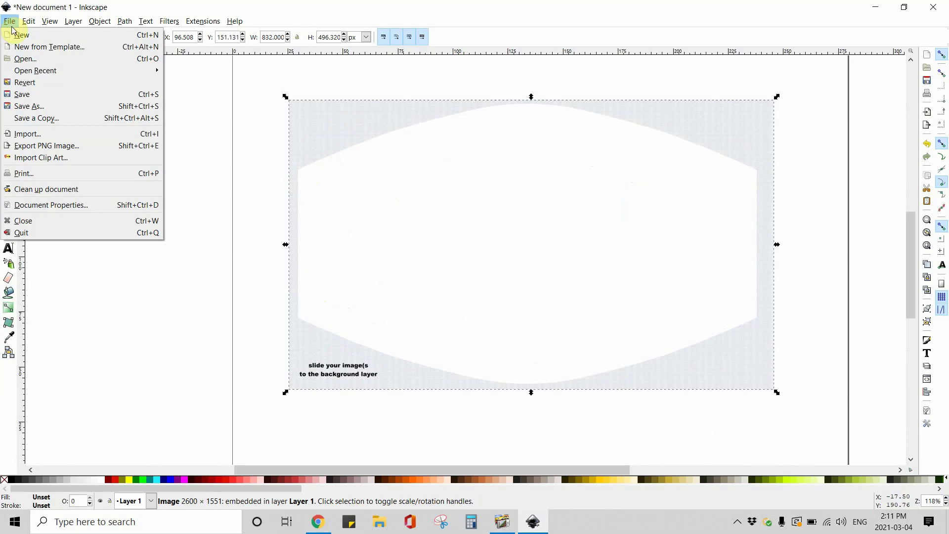
pyautogui.click(28, 133)
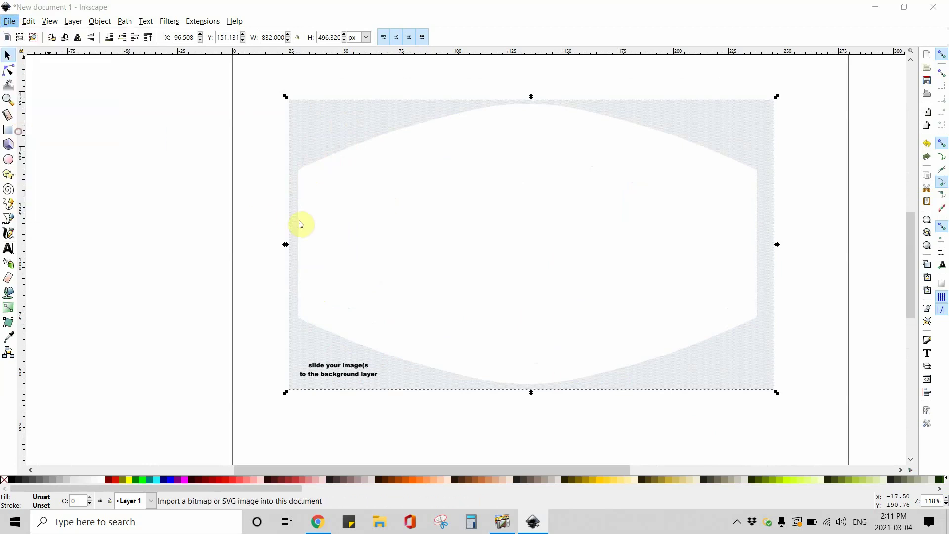
pyautogui.scroll(-1, 197, 174)
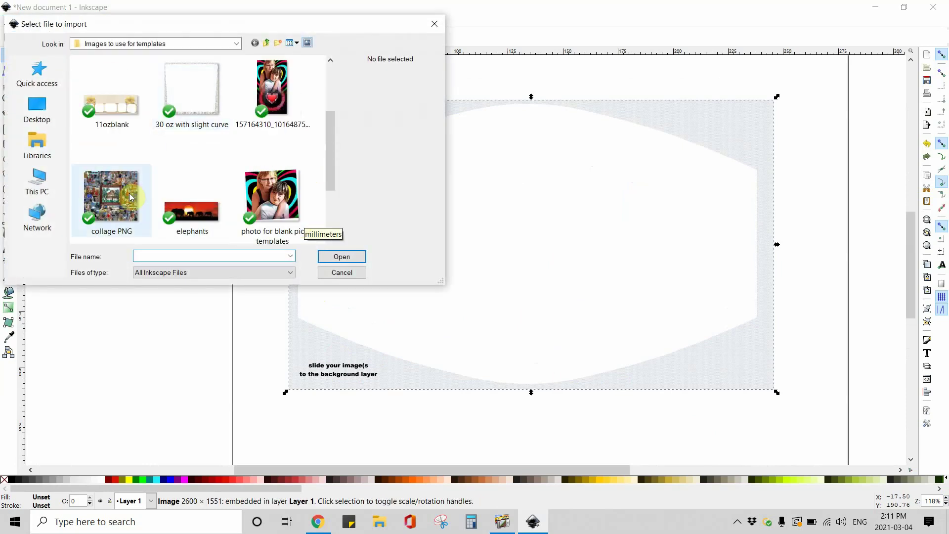
pyautogui.scroll(-1, 130, 182)
pyautogui.scroll(1, 131, 180)
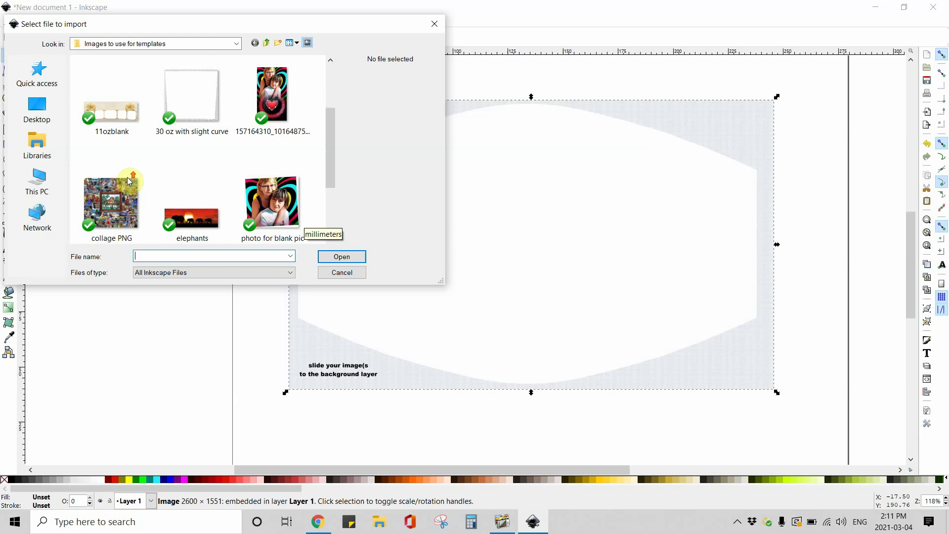
pyautogui.click(110, 208)
pyautogui.click(346, 259)
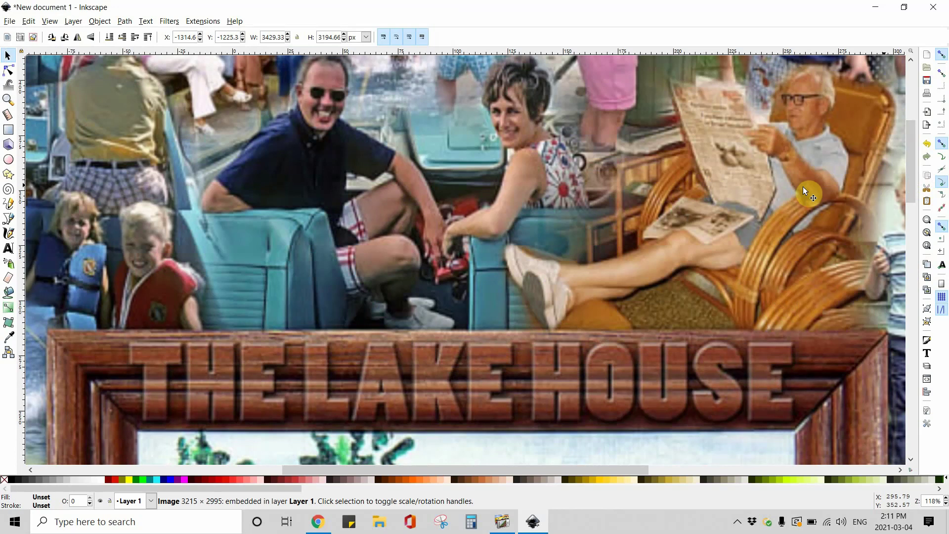
# Step: Scale the oversized collage down in stages to about 2198 by 2335 px, moving its upper-right corner back into view
pyautogui.moveTo(913, 186); pyautogui.dragTo(552, 160)
pyautogui.moveTo(844, 183); pyautogui.dragTo(671, 185)
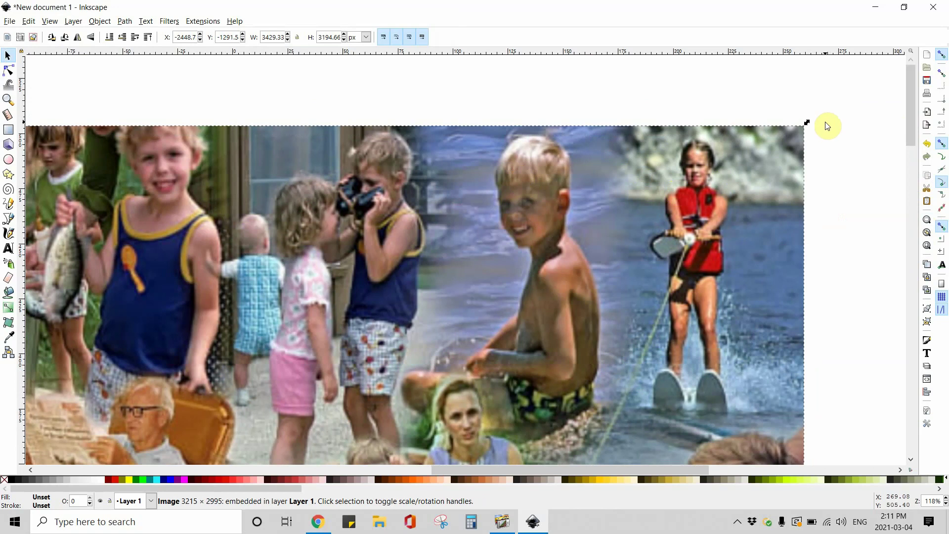
pyautogui.moveTo(810, 124); pyautogui.dragTo(407, 371)
pyautogui.moveTo(356, 415); pyautogui.dragTo(692, 139)
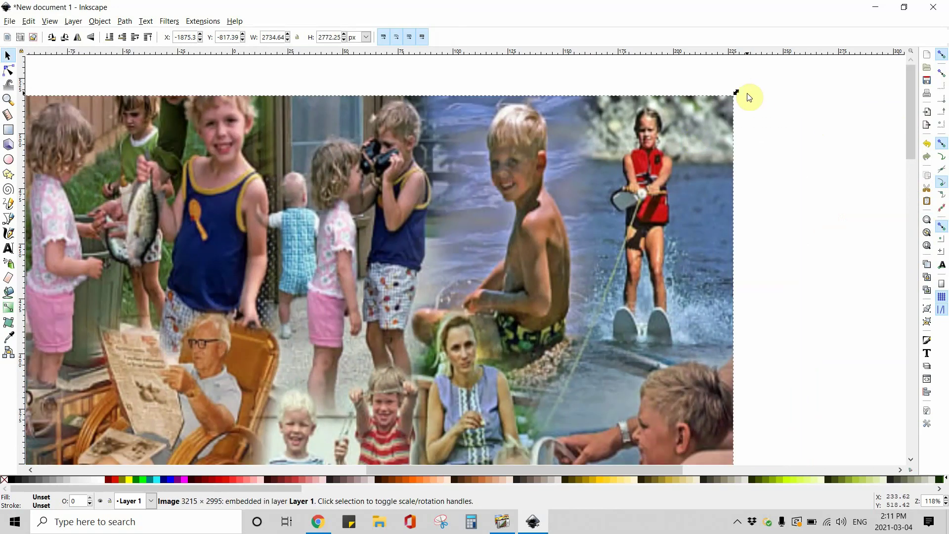
pyautogui.moveTo(733, 95); pyautogui.dragTo(422, 350)
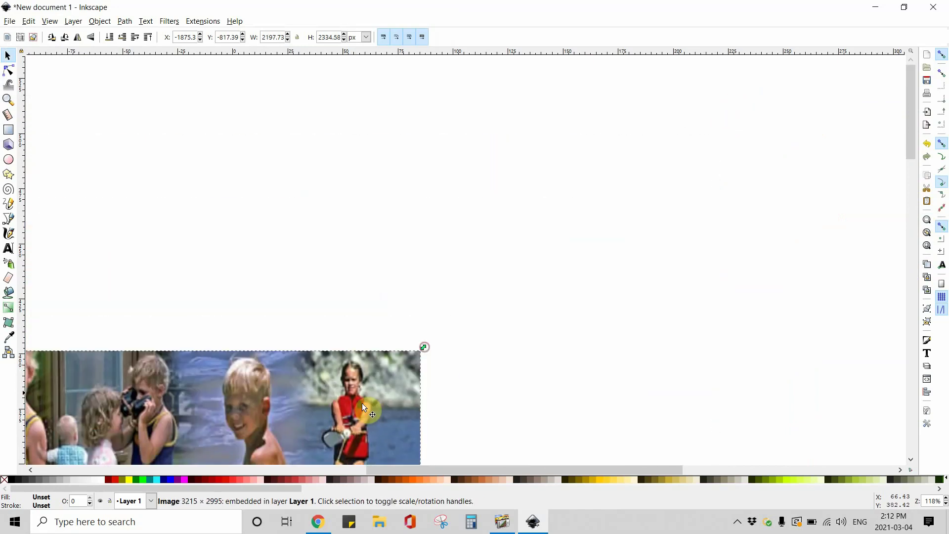
pyautogui.moveTo(364, 407); pyautogui.dragTo(761, 140)
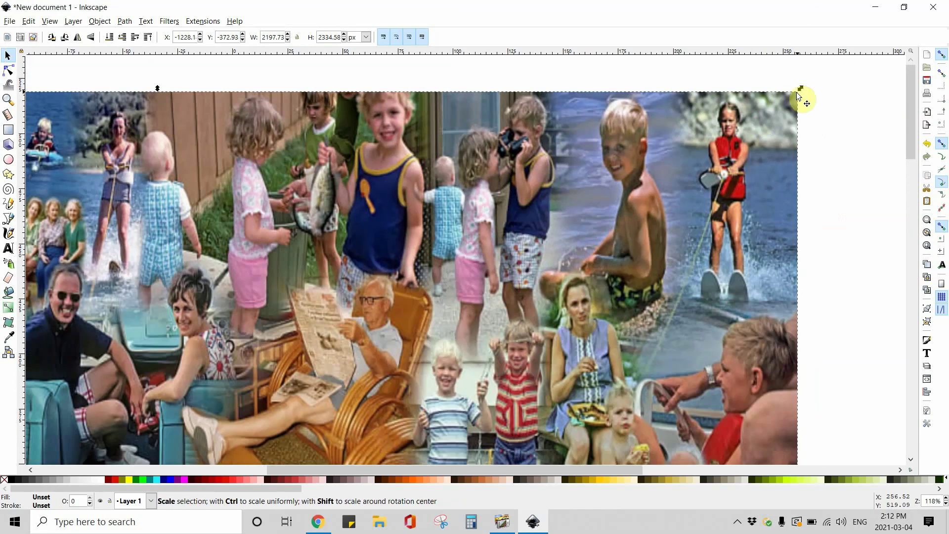
# Step: Shrink the collage further to about 614 by 1020 px, repositioning it at about X 41 px, Y 471 px
pyautogui.moveTo(799, 96); pyautogui.dragTo(382, 316)
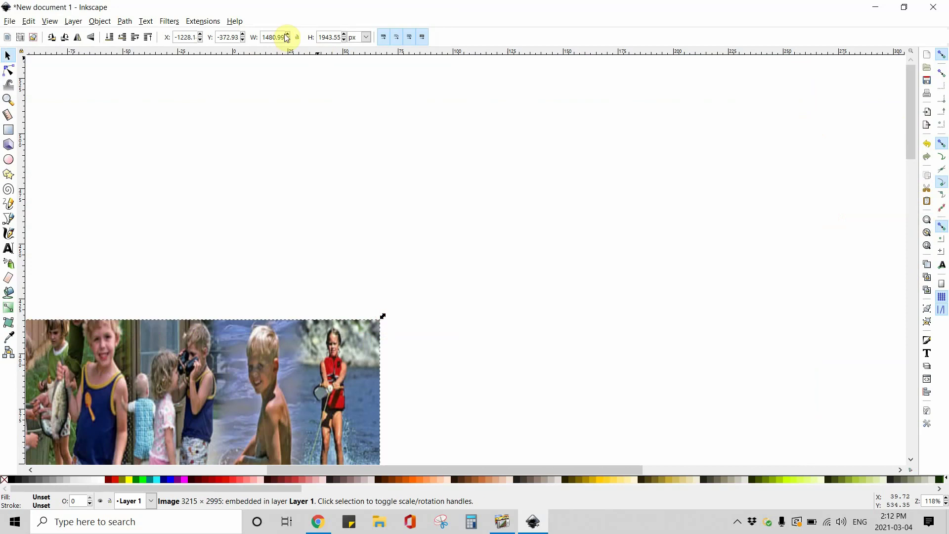
pyautogui.moveTo(273, 401); pyautogui.dragTo(710, 198)
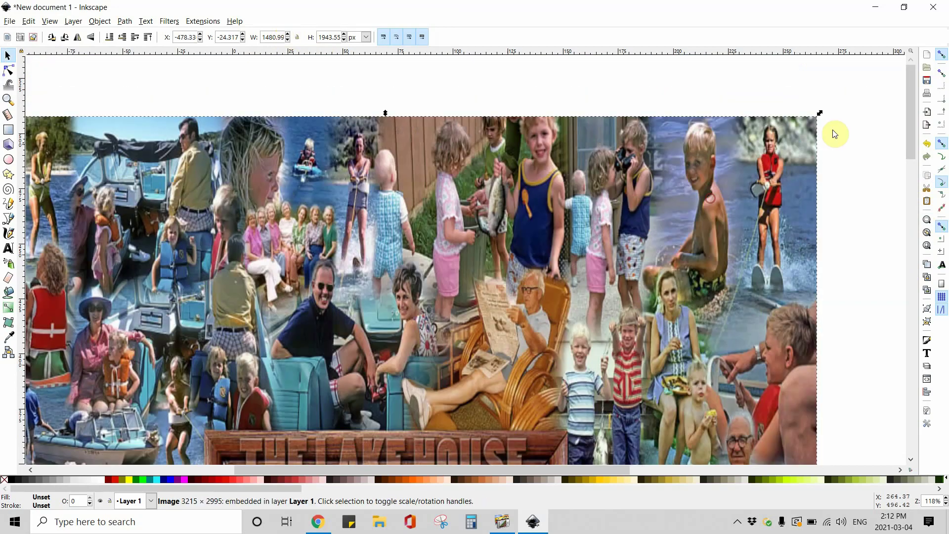
pyautogui.moveTo(819, 113); pyautogui.dragTo(451, 388)
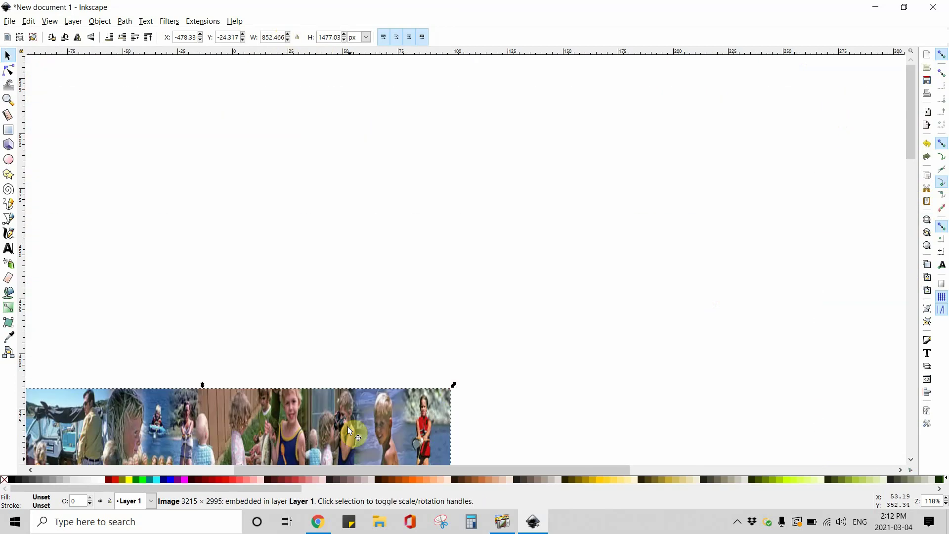
pyautogui.moveTo(348, 426); pyautogui.dragTo(652, 135)
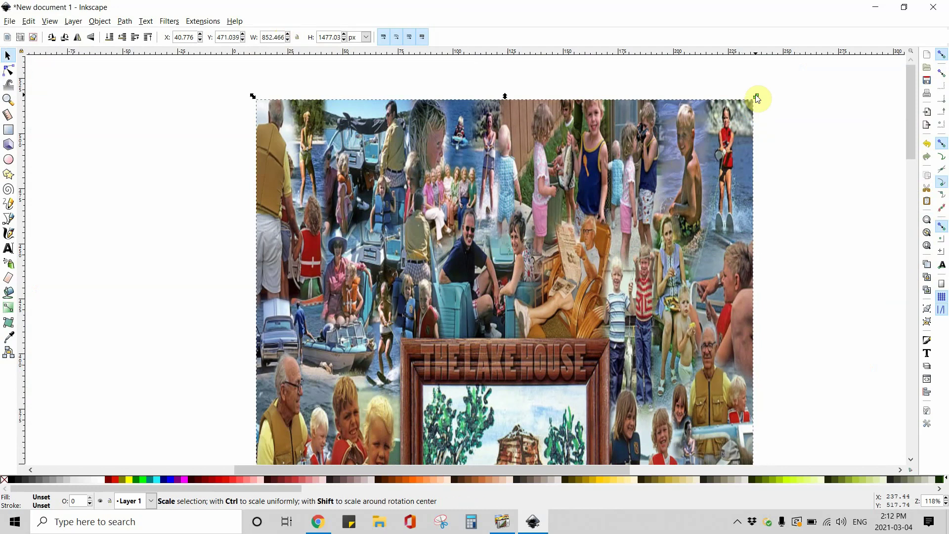
pyautogui.moveTo(755, 95); pyautogui.dragTo(616, 304)
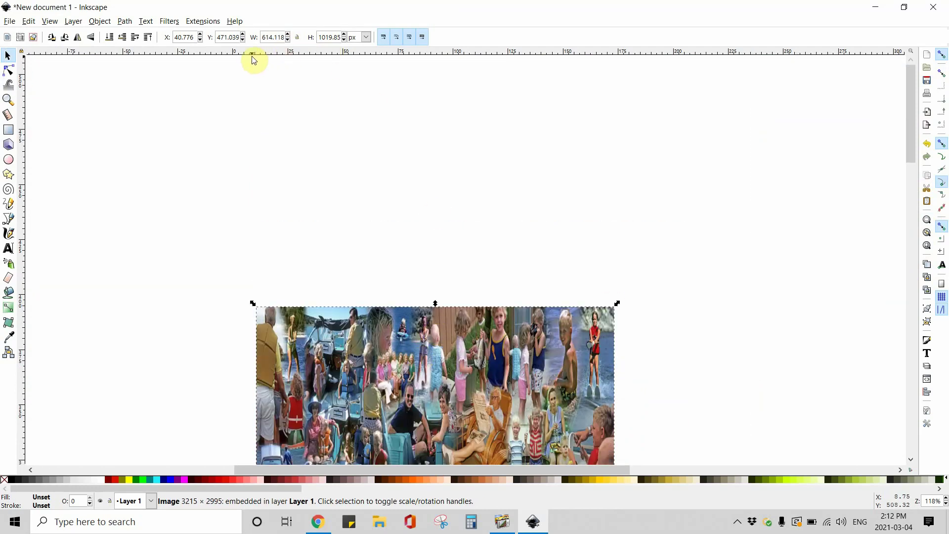
# Step: Squash the collage to a height of about 441 px and move it to about X 38 px, Y 1226 px
pyautogui.click(299, 40)
pyautogui.scroll(-3, 513, 228)
pyautogui.moveTo(434, 244); pyautogui.dragTo(441, 371)
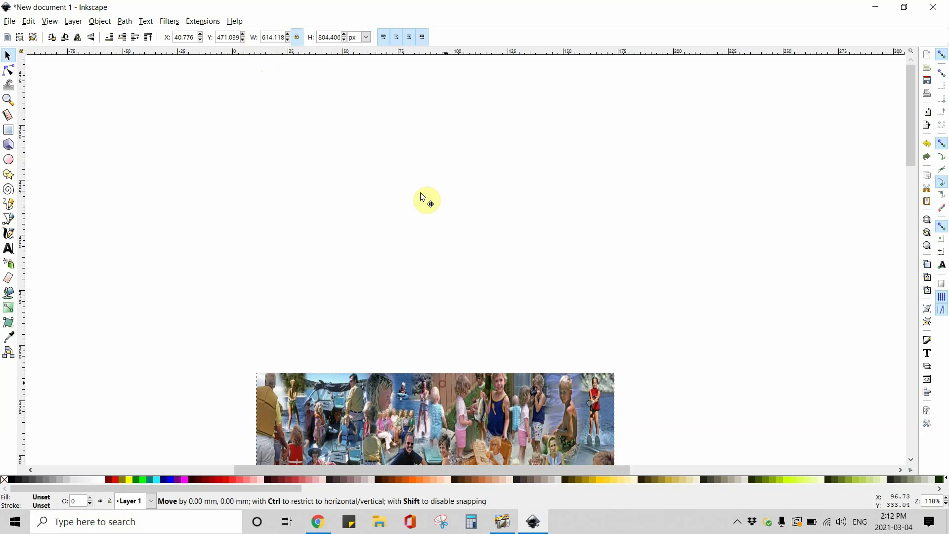
pyautogui.moveTo(422, 197); pyautogui.dragTo(420, 195)
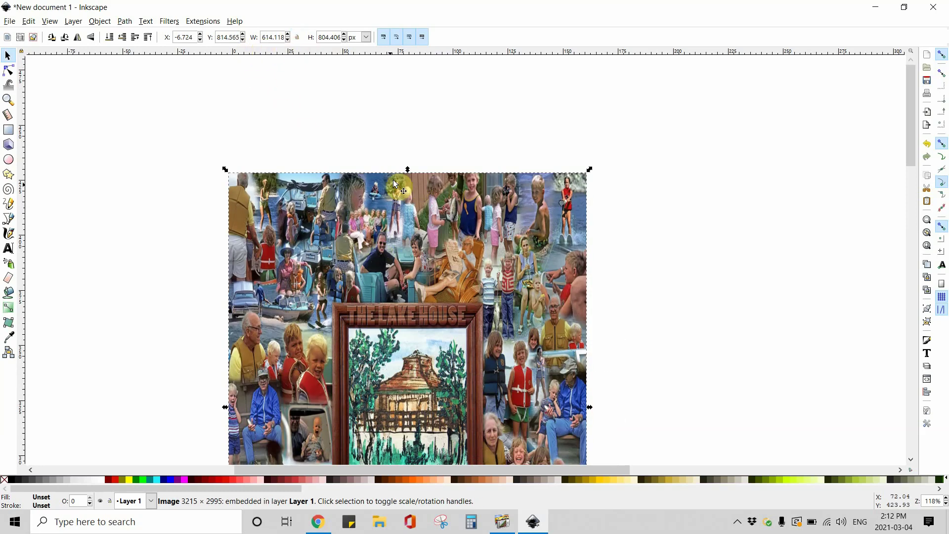
pyautogui.moveTo(408, 169); pyautogui.dragTo(415, 382)
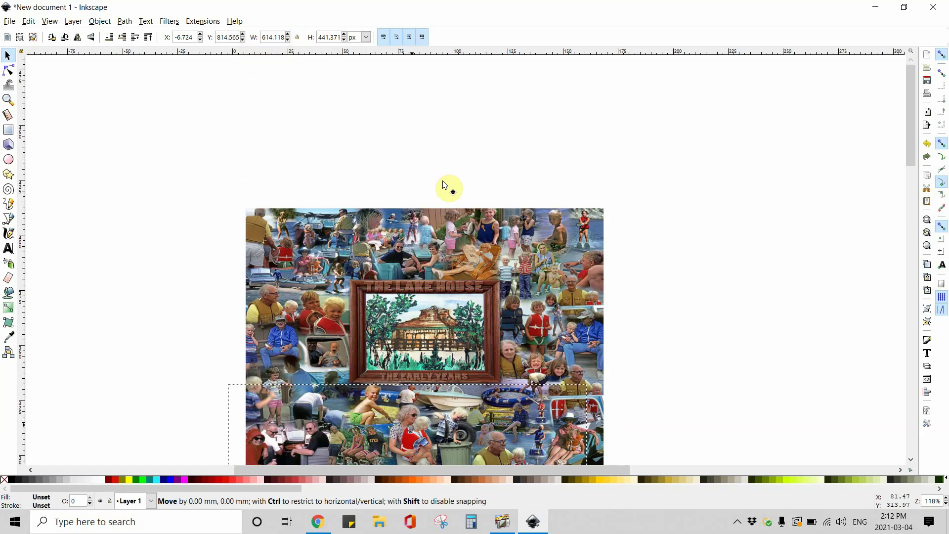
pyautogui.moveTo(443, 181); pyautogui.dragTo(437, 185)
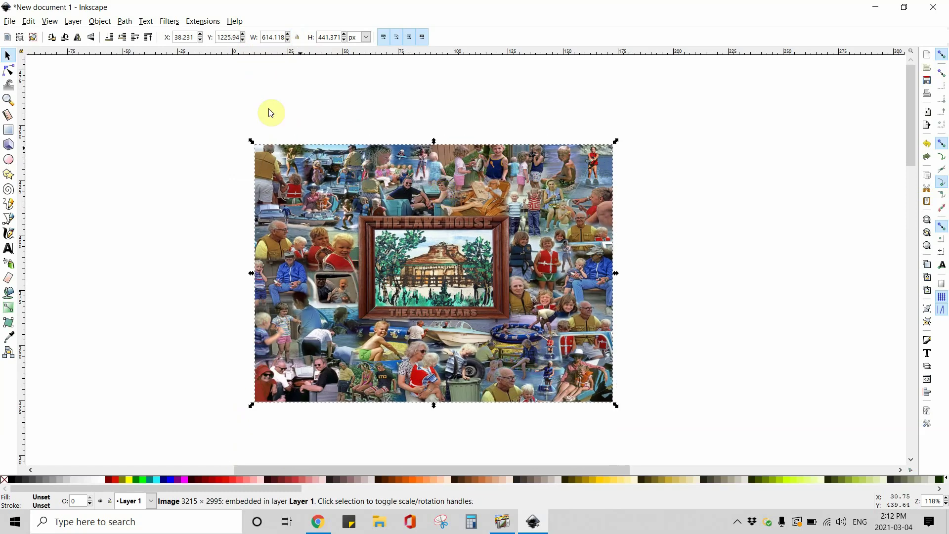
# Step: Lock the collage's width-to-height ratio, scale it to about 444 by 319 px and move it down toward the page
pyautogui.click(299, 38)
pyautogui.moveTo(616, 142); pyautogui.dragTo(515, 203)
pyautogui.moveTo(403, 293); pyautogui.dragTo(433, 431)
# Step: Move the collage down onto the Shape2 template at about X 119 px, Y 267 px
pyautogui.scroll(-4, 542, 397)
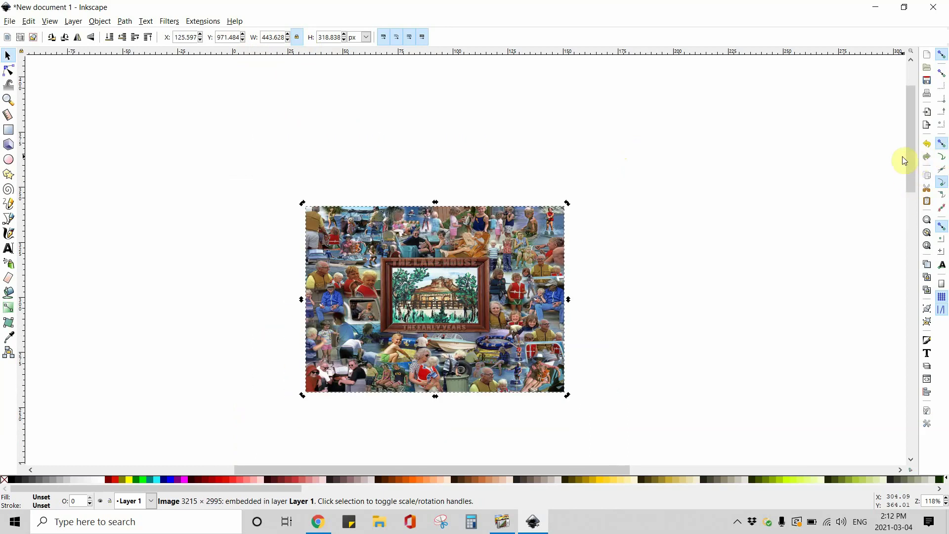
pyautogui.moveTo(909, 163); pyautogui.dragTo(910, 222)
pyautogui.moveTo(381, 374); pyautogui.dragTo(379, 384)
pyautogui.scroll(-2, 871, 176)
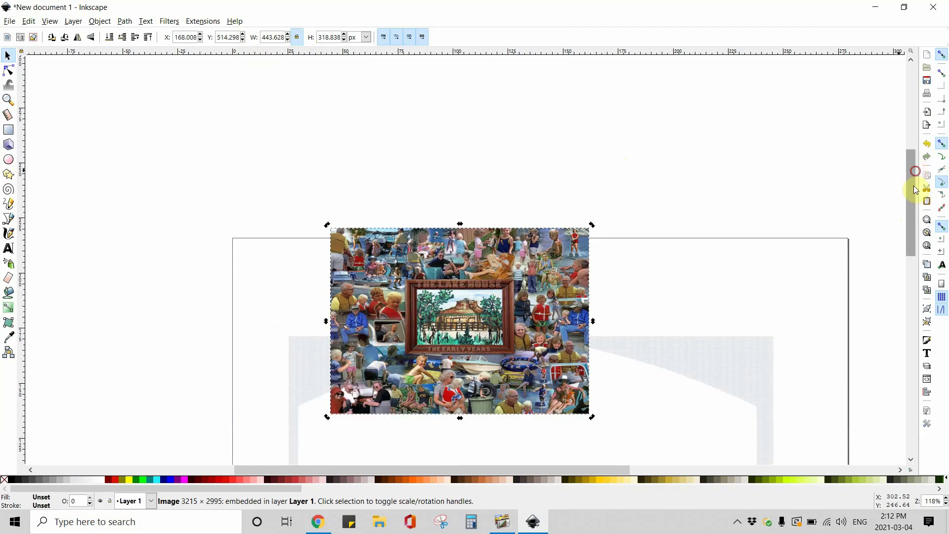
pyautogui.moveTo(916, 189); pyautogui.dragTo(908, 205)
pyautogui.moveTo(404, 205); pyautogui.dragTo(358, 366)
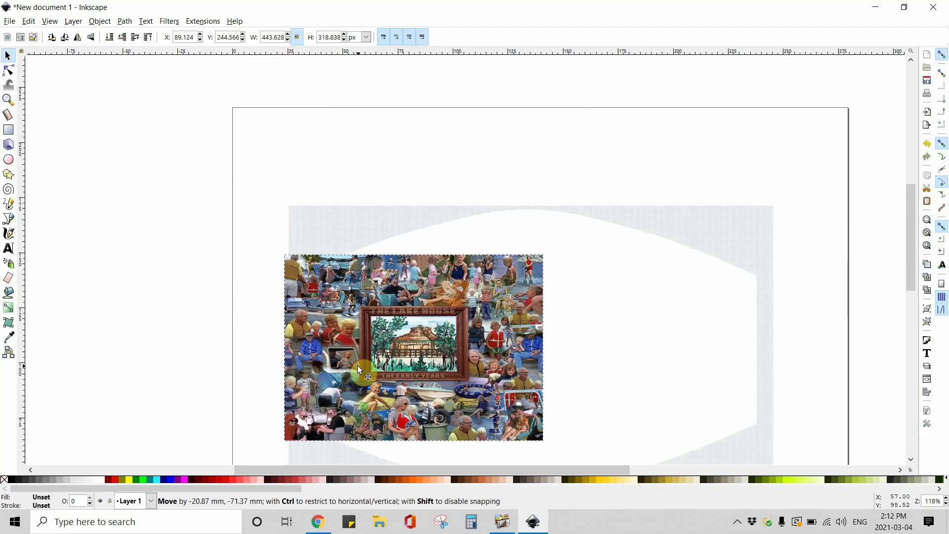
pyautogui.moveTo(489, 312); pyautogui.dragTo(510, 303)
pyautogui.scroll(-4, 549, 347)
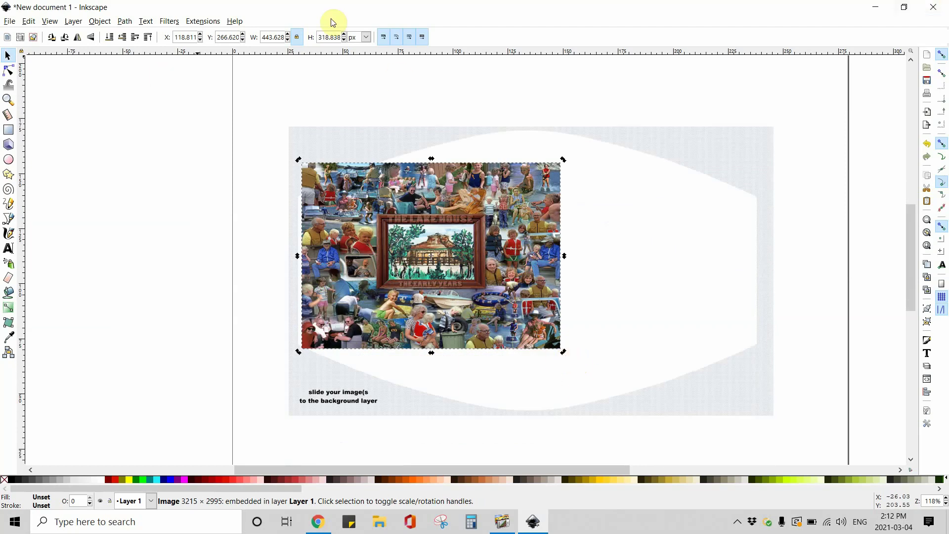
pyautogui.click(558, 346)
pyautogui.moveTo(564, 352); pyautogui.dragTo(646, 395)
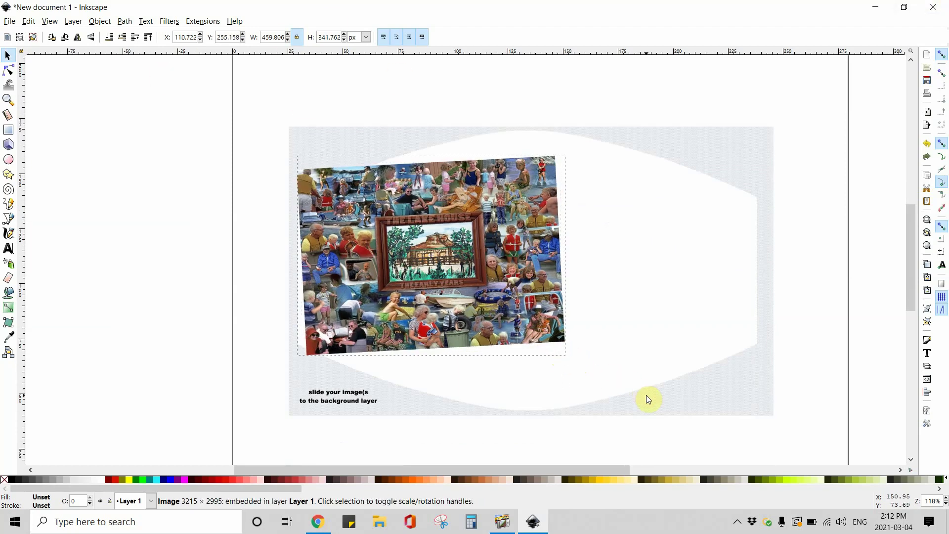
pyautogui.click(425, 238)
pyautogui.rightClick(423, 233)
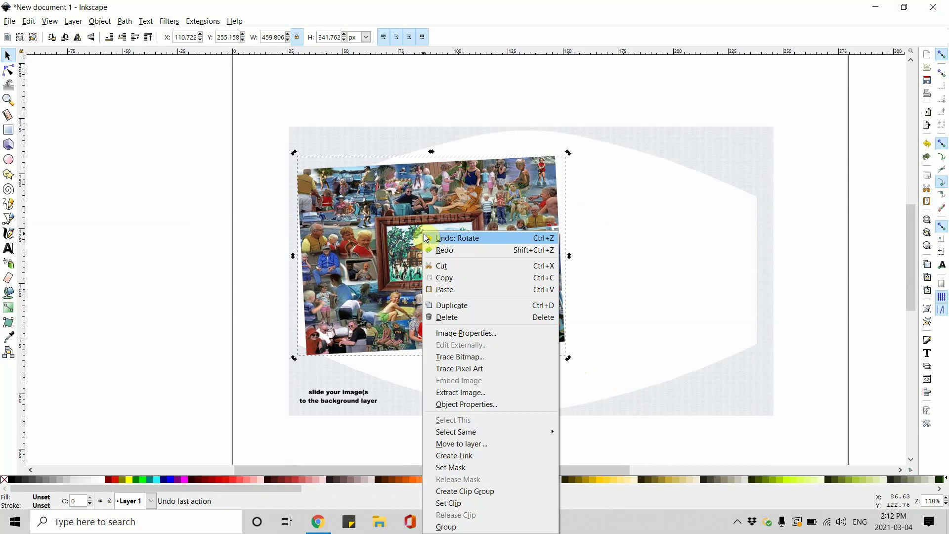
pyautogui.click(453, 239)
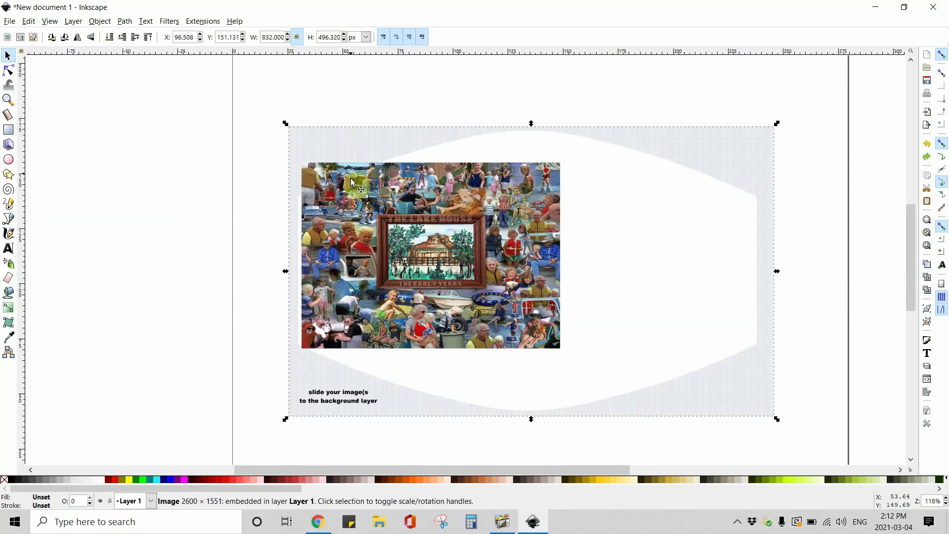
# Step: Reposition the collage over the template and enlarge it to about 648 by 466 px at X 128 px, Y 161 px
pyautogui.moveTo(352, 185); pyautogui.dragTo(444, 201)
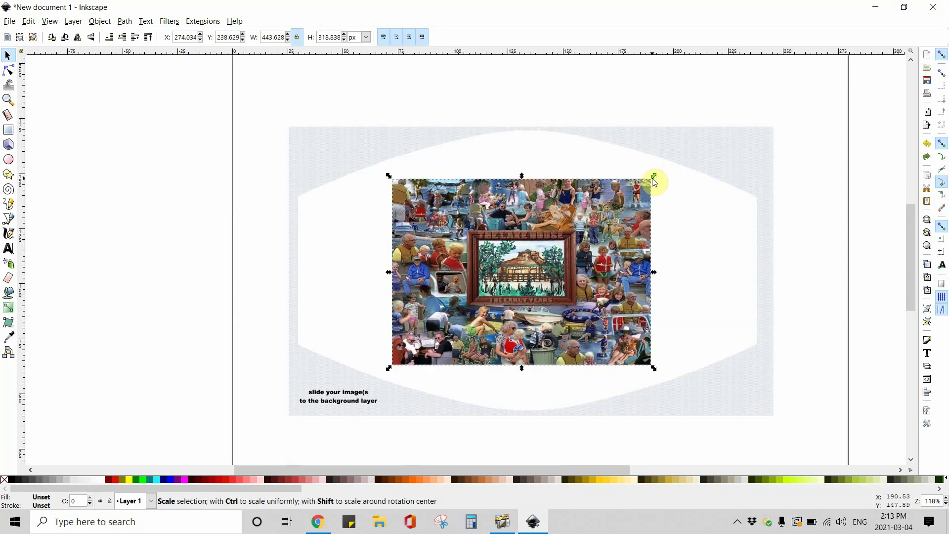
pyautogui.moveTo(655, 176); pyautogui.dragTo(833, 137)
pyautogui.moveTo(633, 212); pyautogui.dragTo(611, 221)
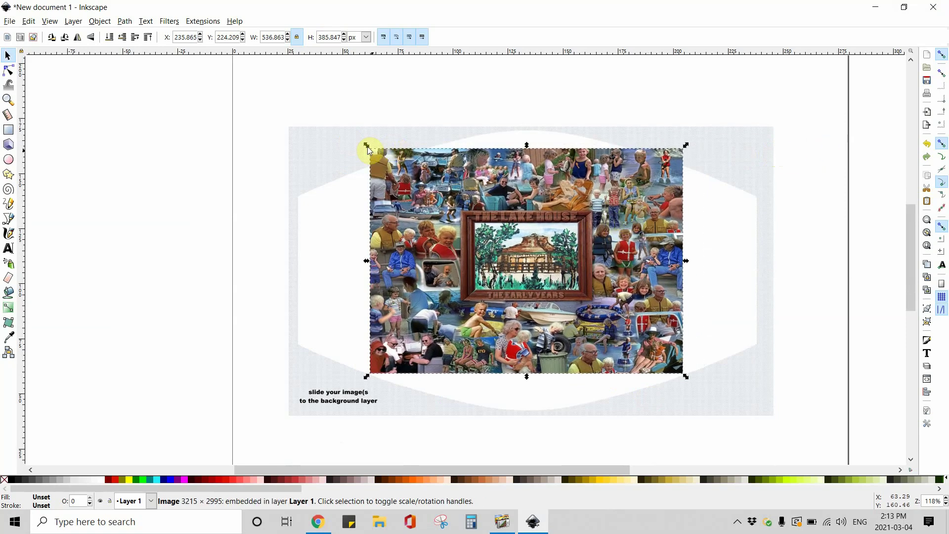
pyautogui.moveTo(368, 149); pyautogui.dragTo(271, 99)
pyautogui.moveTo(438, 187); pyautogui.dragTo(445, 207)
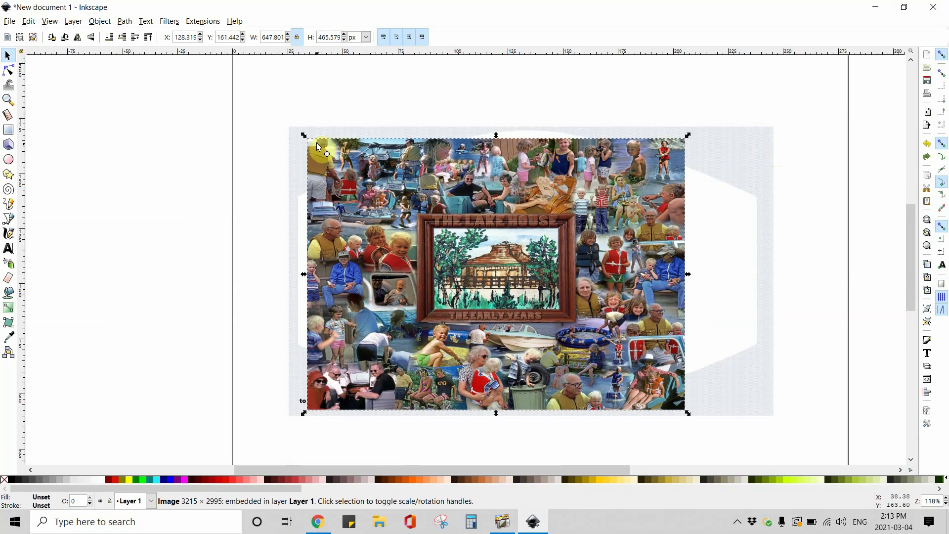
# Step: Enlarge the collage to about 486 px high and stretch its width to about 776 px to span the template's opening
pyautogui.click(682, 140)
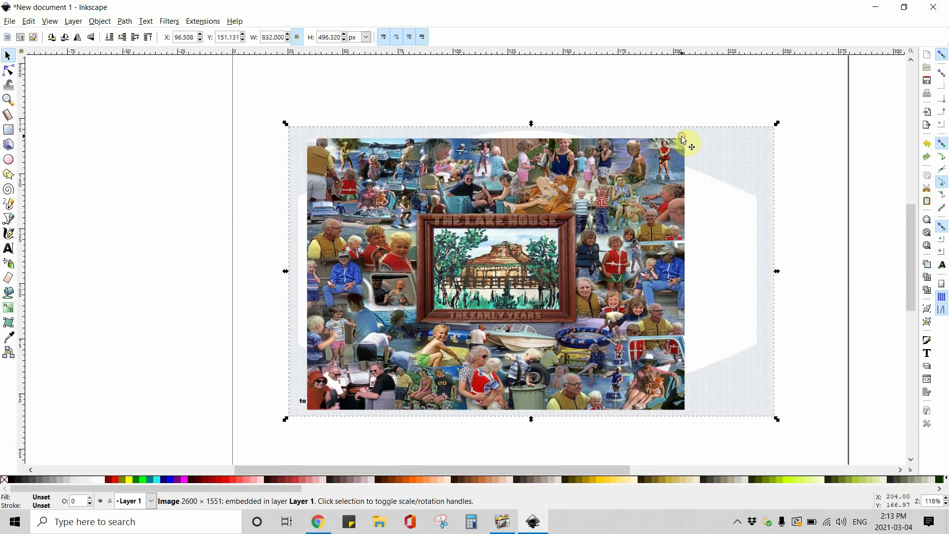
pyautogui.click(676, 145)
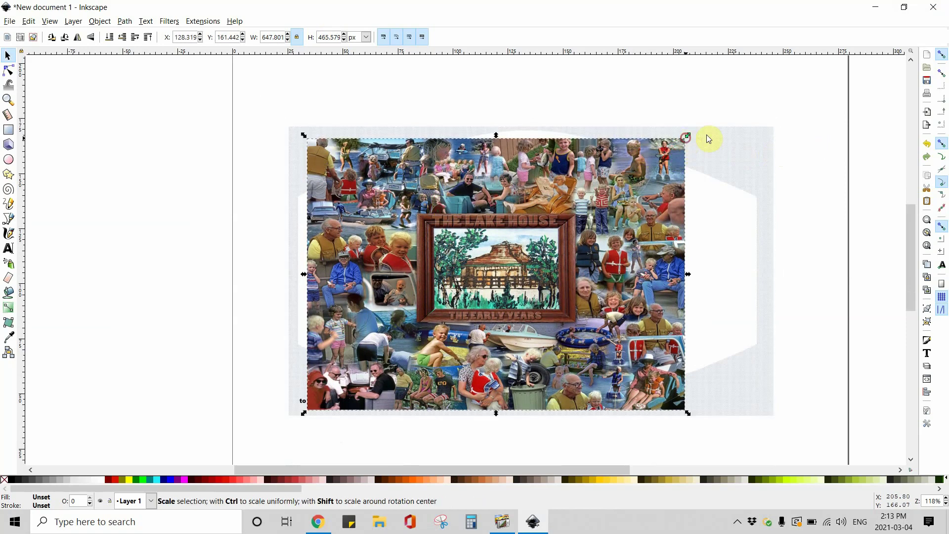
pyautogui.moveTo(692, 133); pyautogui.dragTo(732, 123)
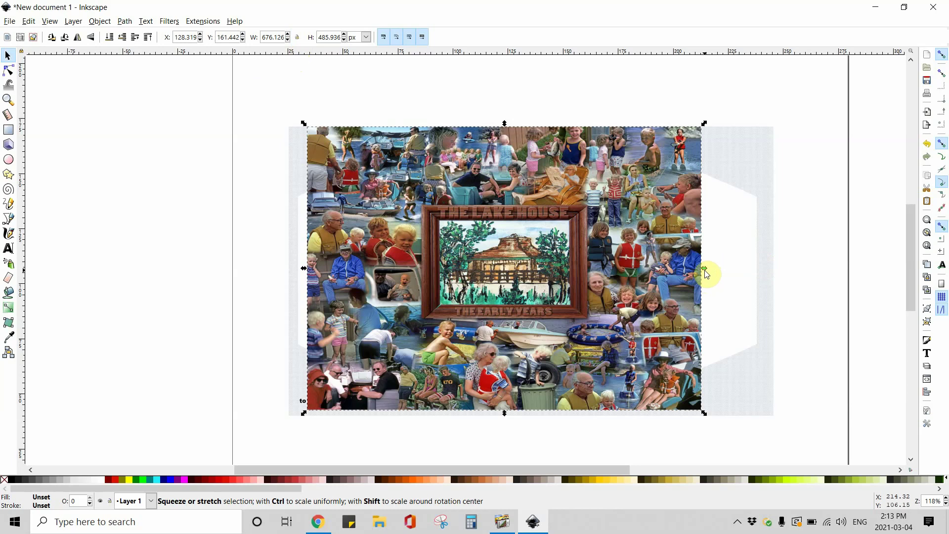
pyautogui.moveTo(706, 271); pyautogui.dragTo(763, 266)
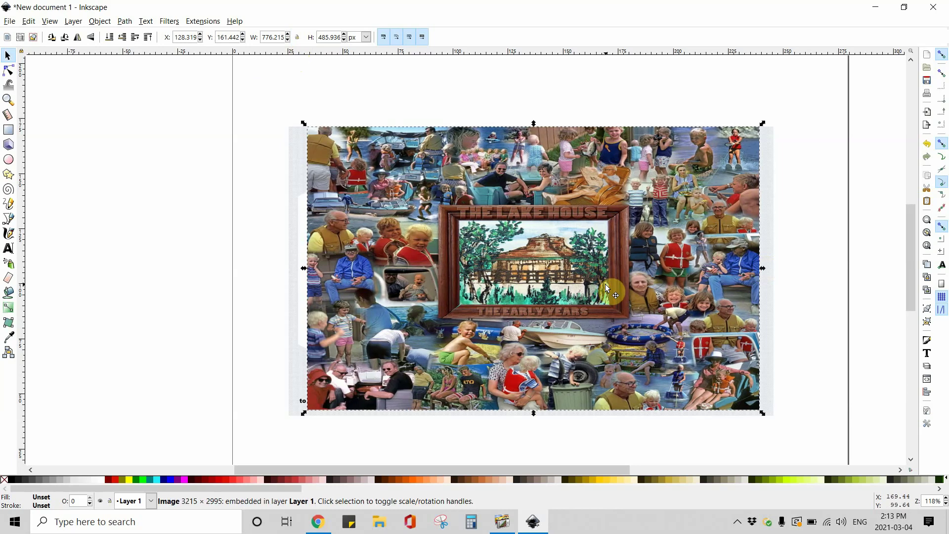
# Step: Move the collage to about X 121 px, Y 167 px and lower it to the bottom beneath the Shape2 template
pyautogui.moveTo(606, 284)
pyautogui.mouseDown()
pyautogui.moveTo(591, 286)
pyautogui.moveTo(599, 285)
pyautogui.mouseUp()
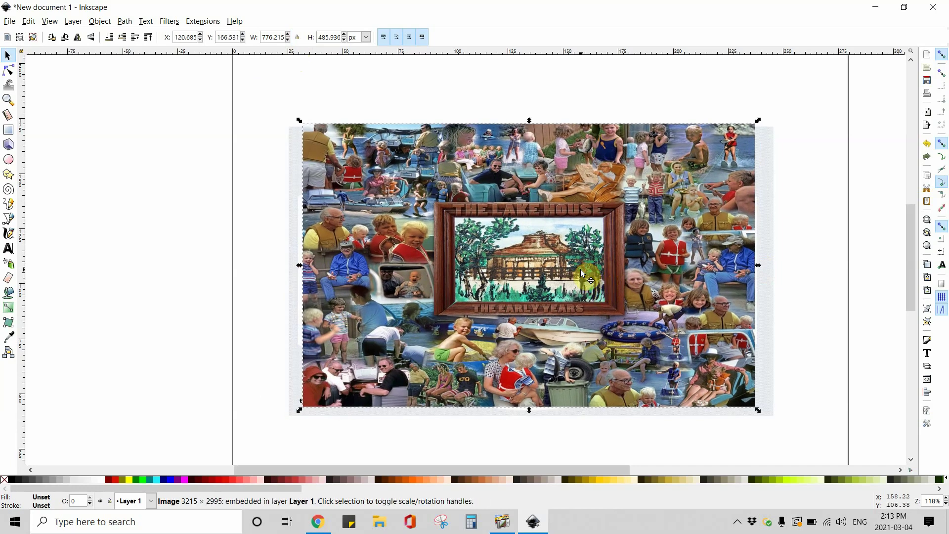
pyautogui.click(437, 252)
pyautogui.click(376, 202)
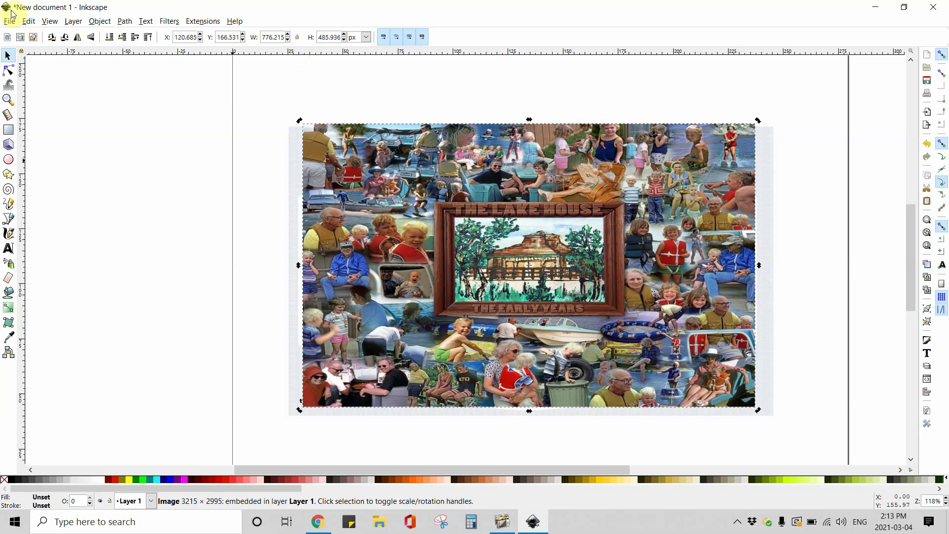
pyautogui.click(98, 22)
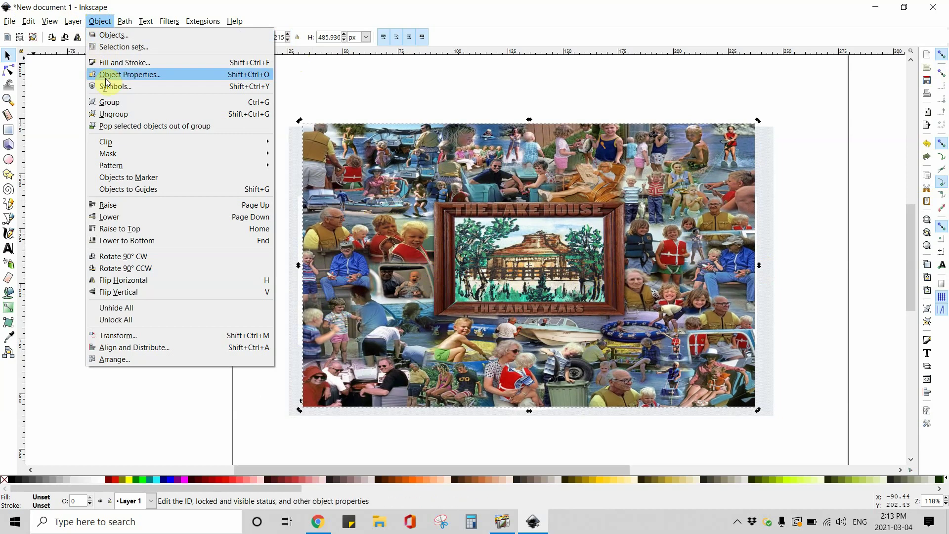
pyautogui.click(97, 241)
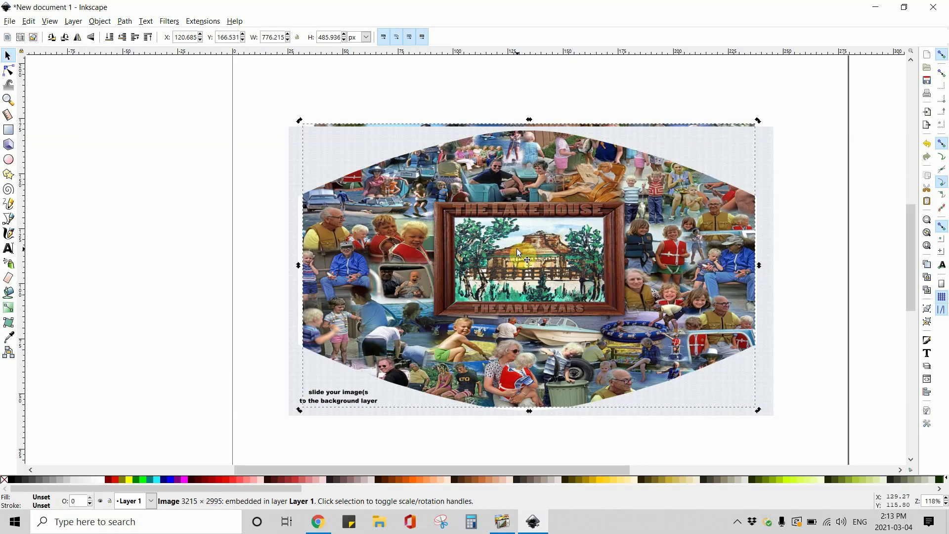
# Step: Move the Shape2 template up to about X 99 px, Y 160 px so its curved opening sits over the collage
pyautogui.click(344, 139)
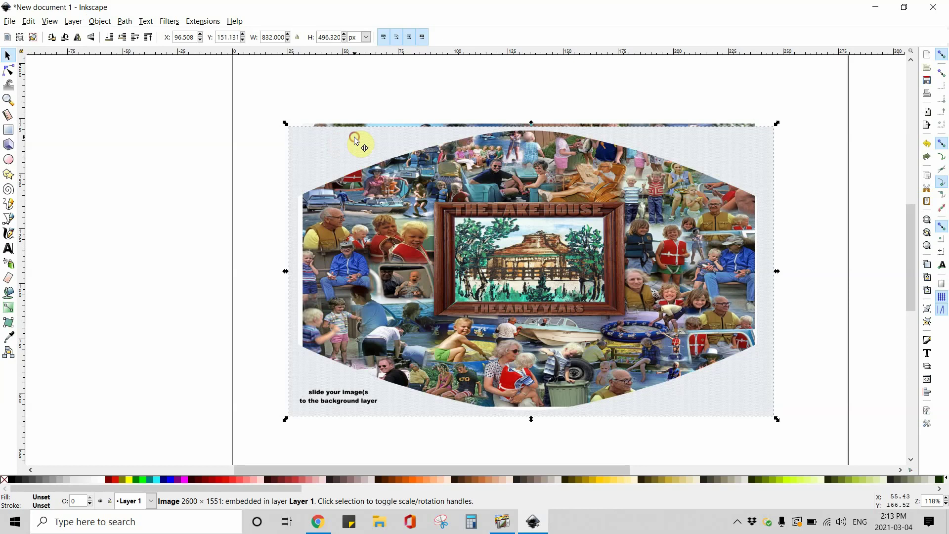
pyautogui.moveTo(355, 138); pyautogui.dragTo(355, 129)
# Step: Stretch the collage outward on both sides to about 791 px wide so it fills the template's opening
pyautogui.click(542, 267)
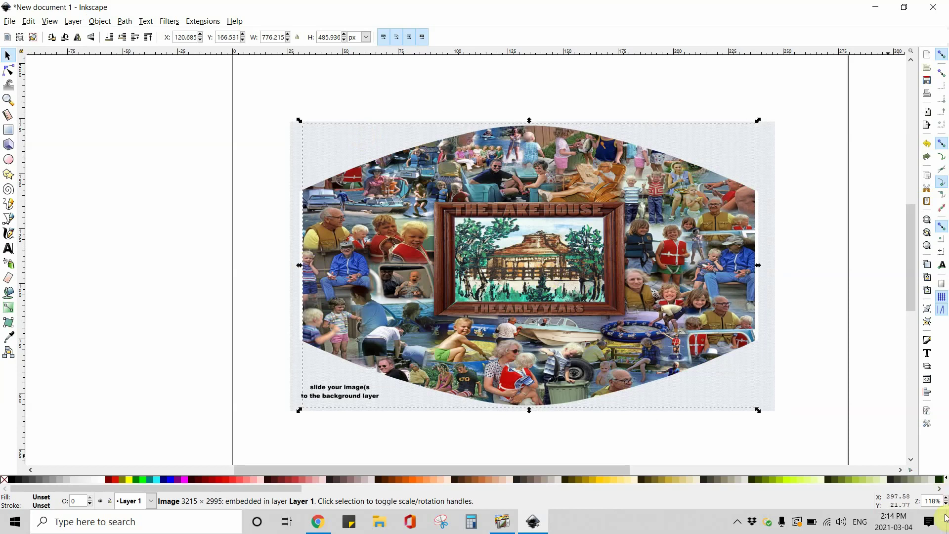
pyautogui.click(944, 497)
pyautogui.click(945, 497)
pyautogui.click(944, 497)
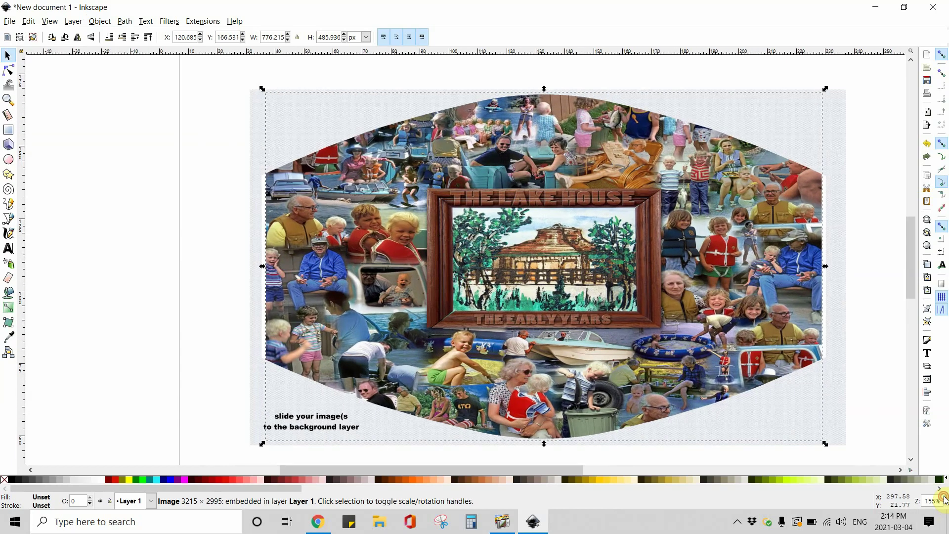
pyautogui.click(944, 497)
pyautogui.click(944, 497)
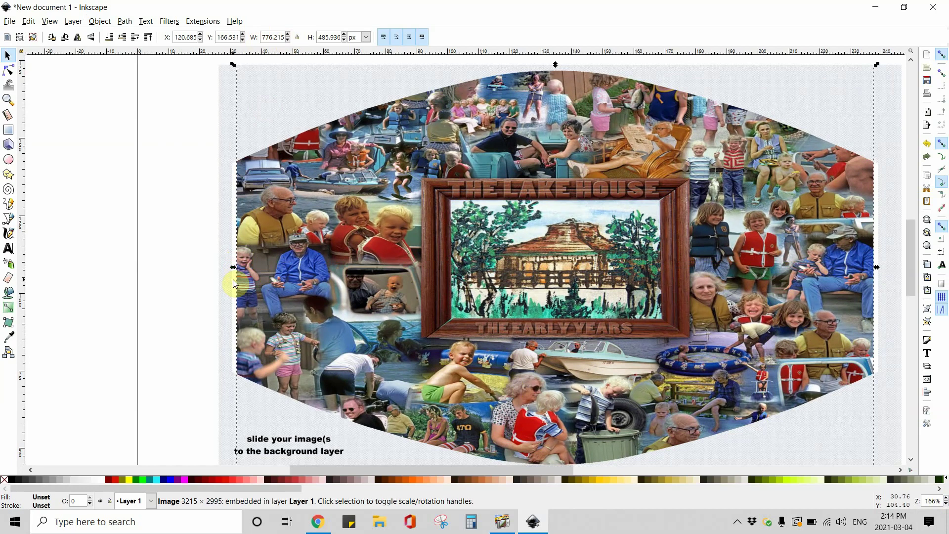
pyautogui.moveTo(234, 266); pyautogui.dragTo(227, 266)
pyautogui.moveTo(420, 468); pyautogui.dragTo(596, 491)
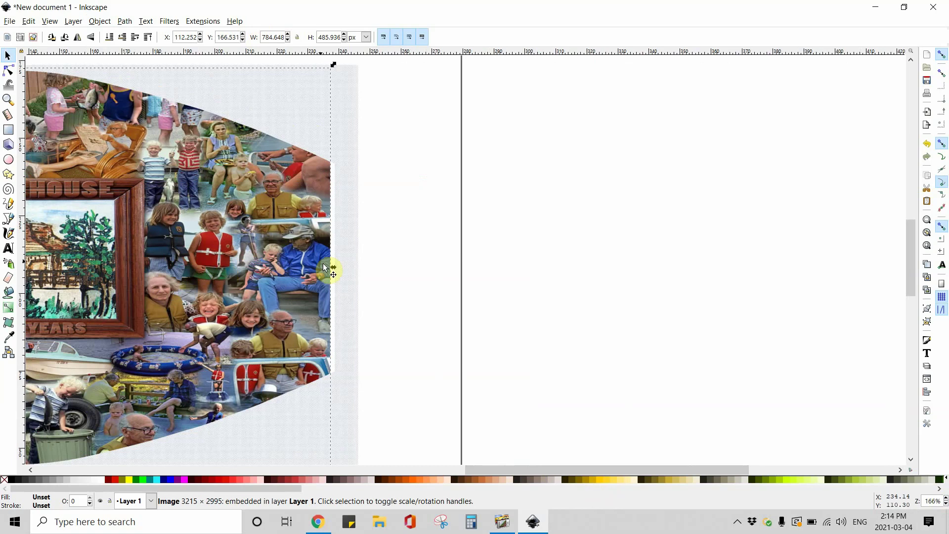
pyautogui.moveTo(334, 269); pyautogui.dragTo(338, 268)
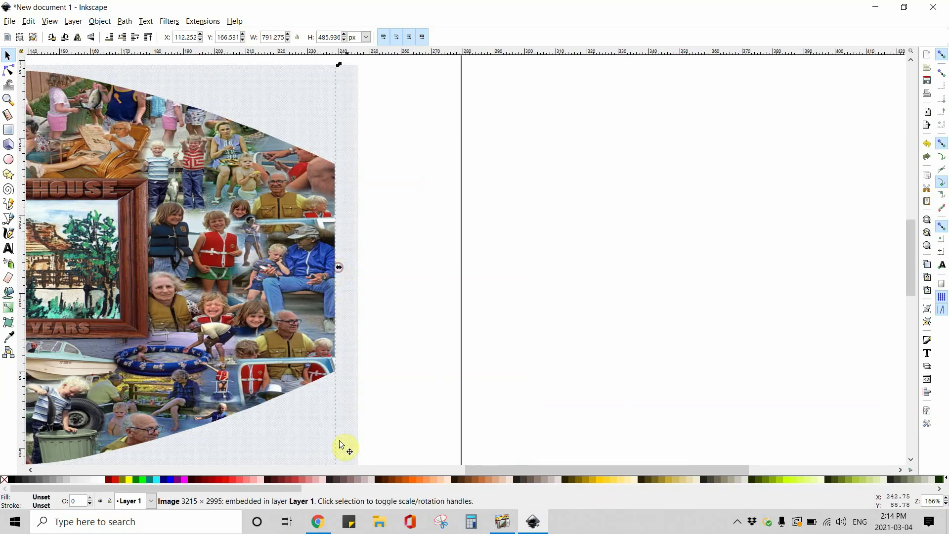
# Step: Select the collage and the Shape2 template together and group them
pyautogui.moveTo(523, 473); pyautogui.dragTo(442, 470)
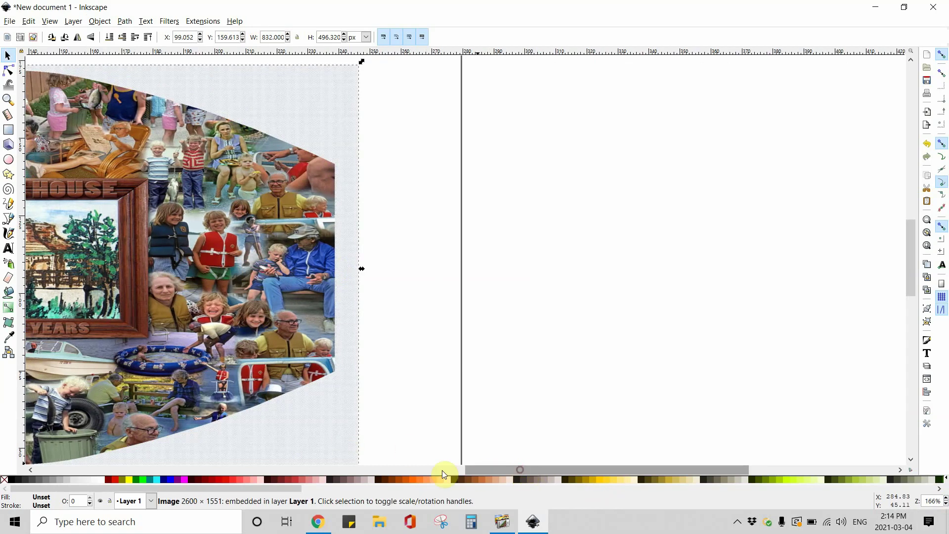
pyautogui.moveTo(361, 461)
pyautogui.mouseDown()
pyautogui.moveTo(328, 456)
pyautogui.moveTo(349, 453)
pyautogui.mouseUp()
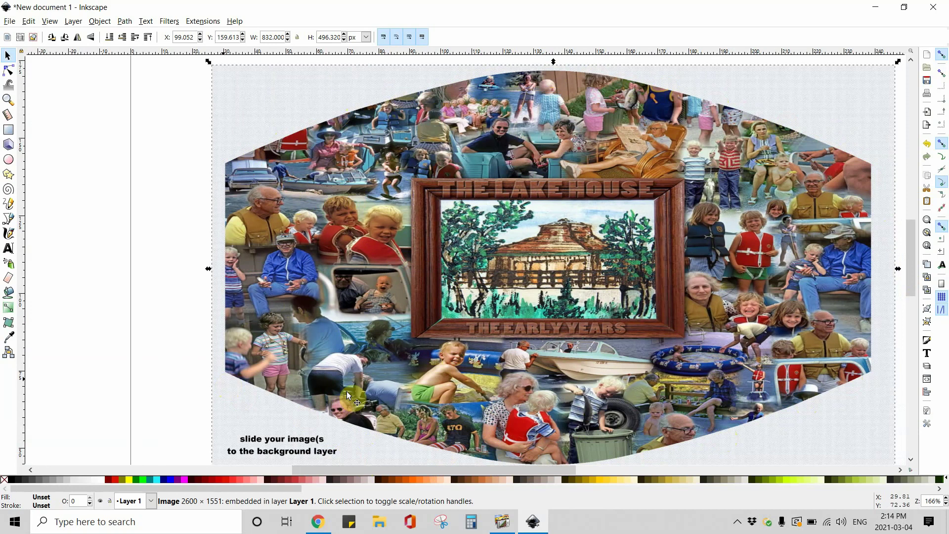
pyautogui.click(946, 507)
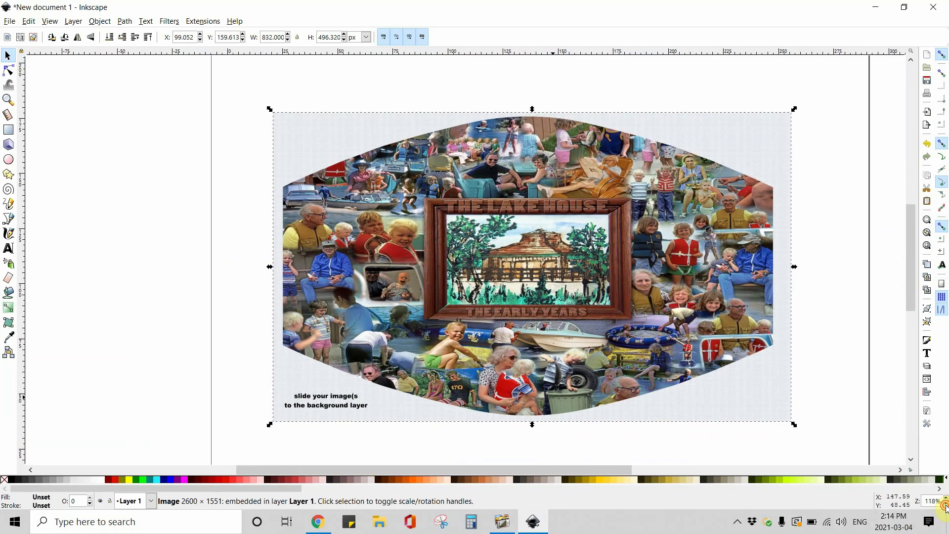
pyautogui.click(945, 507)
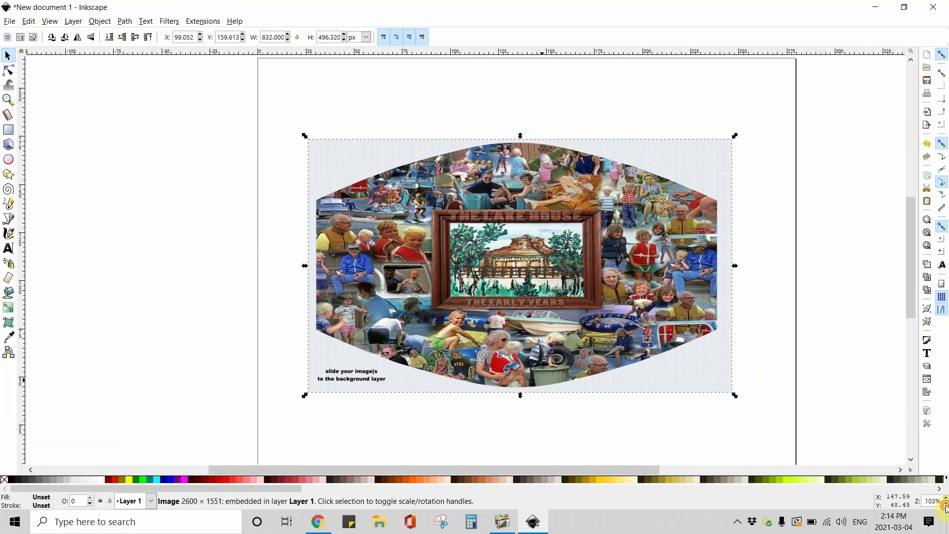
pyautogui.click(946, 507)
pyautogui.click(945, 506)
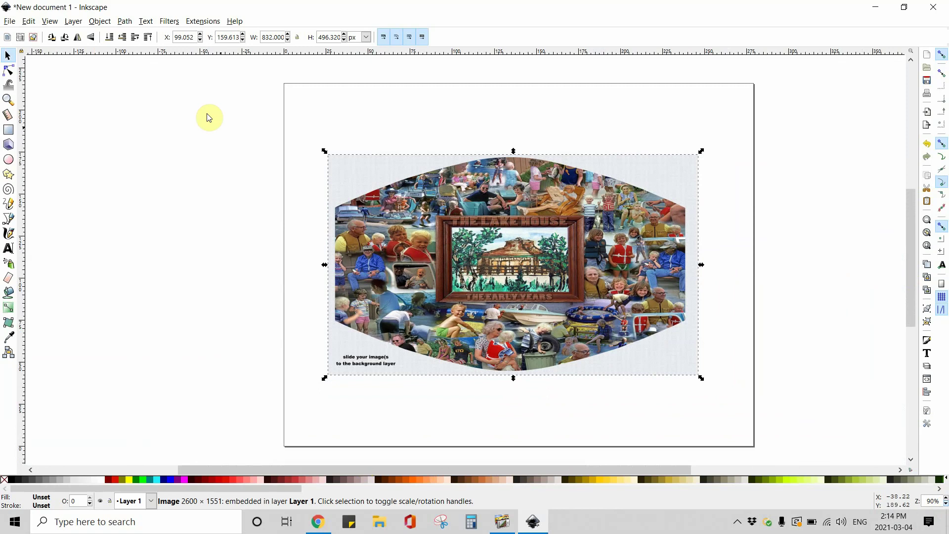
pyautogui.click(8, 55)
pyautogui.moveTo(211, 94); pyautogui.dragTo(811, 439)
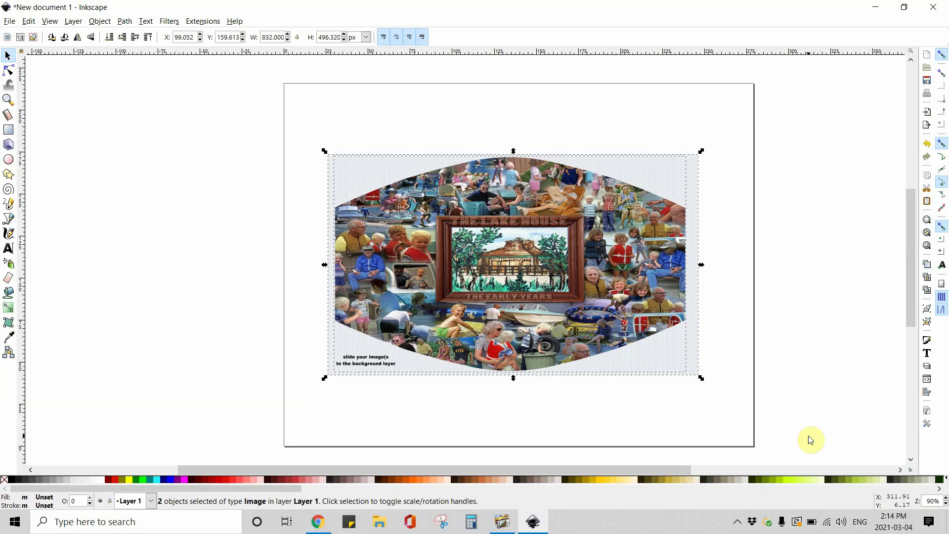
pyautogui.rightClick(592, 279)
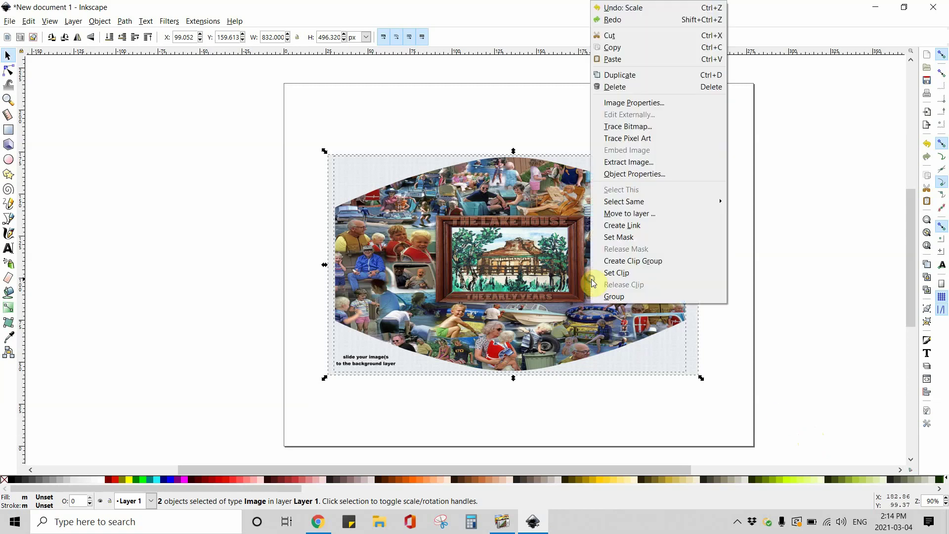
pyautogui.click(613, 298)
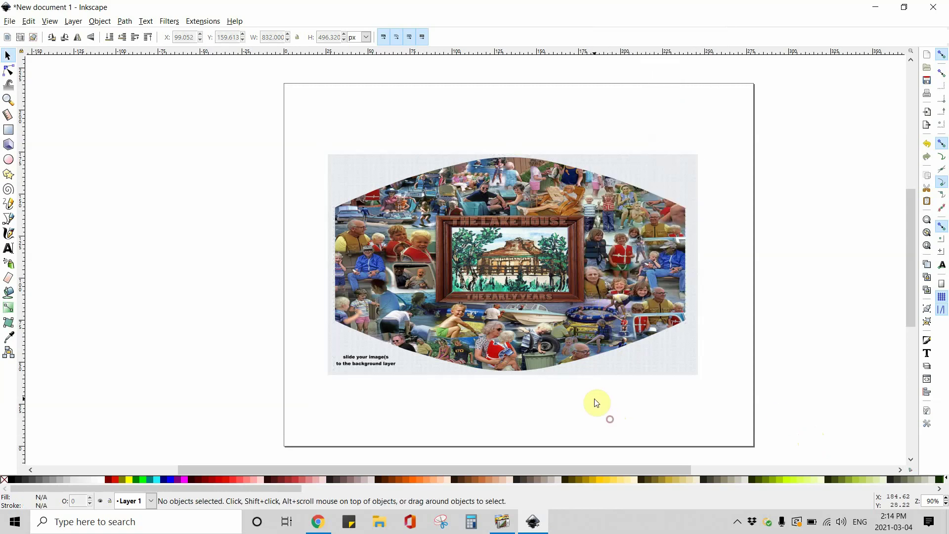
# Step: Move the grouped design to about X 82 px, Y 167 px and deselect it
pyautogui.moveTo(585, 348)
pyautogui.mouseDown()
pyautogui.moveTo(603, 295)
pyautogui.moveTo(560, 311)
pyautogui.moveTo(585, 366)
pyautogui.mouseUp()
pyautogui.click(578, 396)
pyautogui.click(570, 394)
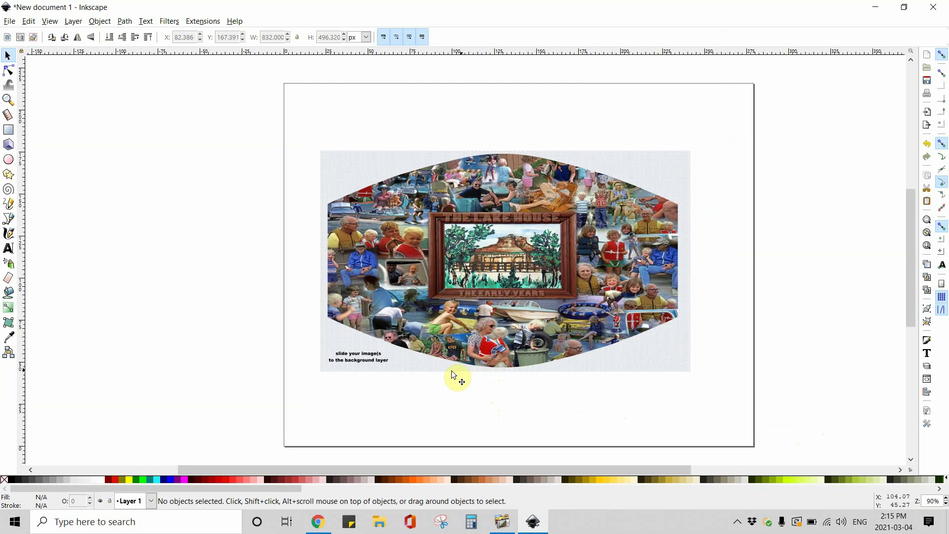
# Step: Examine up close how the collage fills the template's curved outline and side edges
pyautogui.click(488, 344)
pyautogui.click(946, 498)
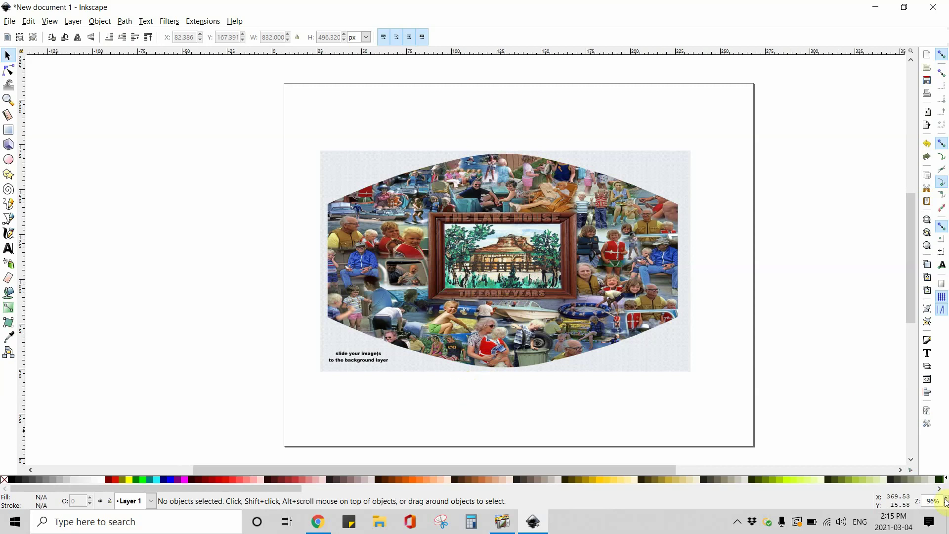
pyautogui.click(945, 499)
pyautogui.click(945, 498)
pyautogui.click(945, 499)
pyautogui.click(945, 498)
pyautogui.click(945, 498)
pyautogui.click(946, 499)
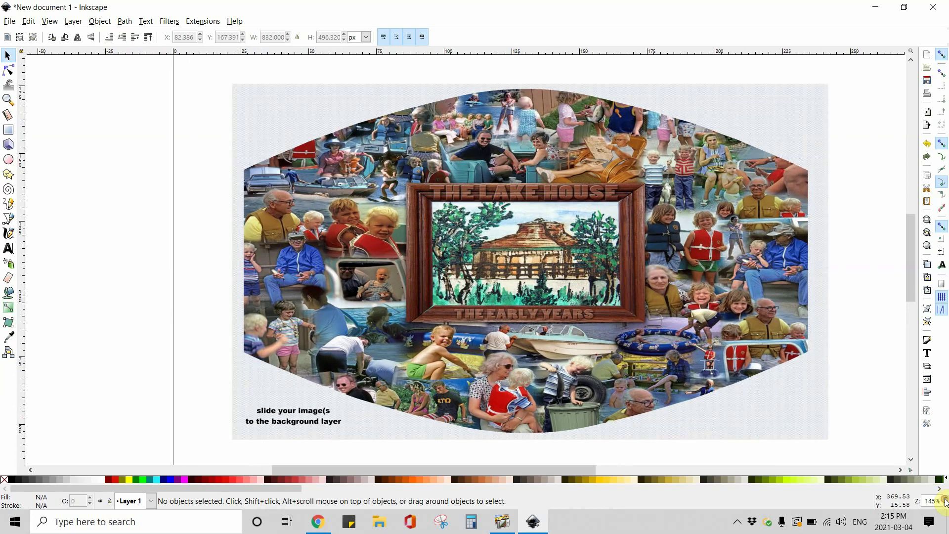
pyautogui.click(945, 499)
pyautogui.click(945, 499)
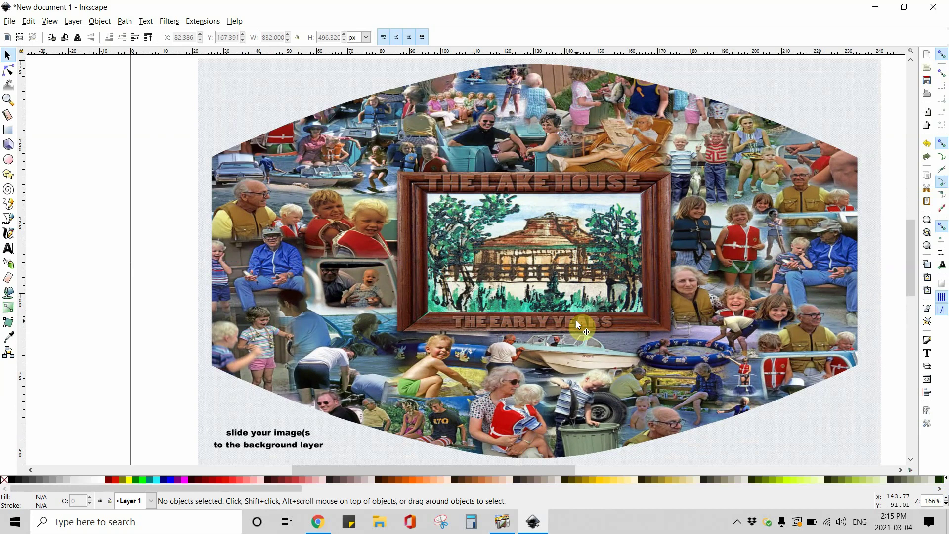
pyautogui.click(946, 504)
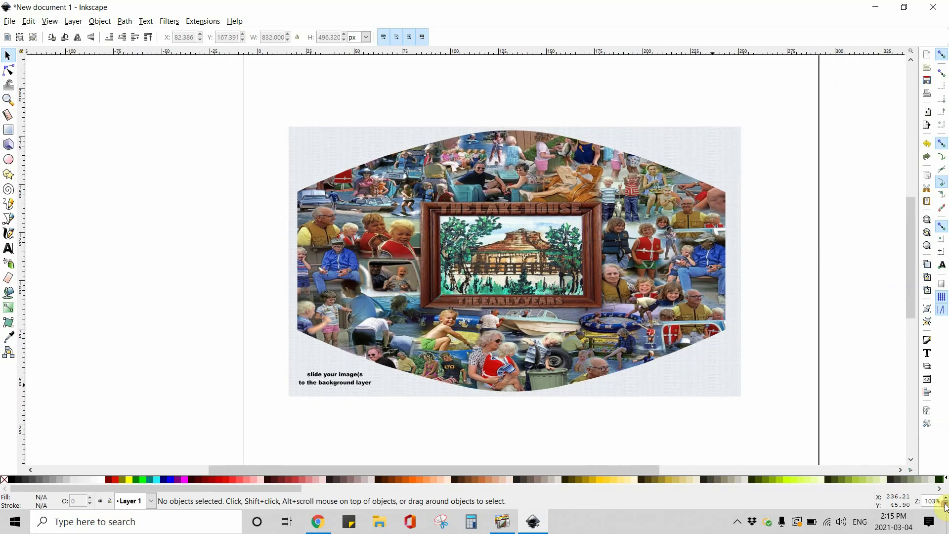
pyautogui.click(946, 504)
pyautogui.click(946, 504)
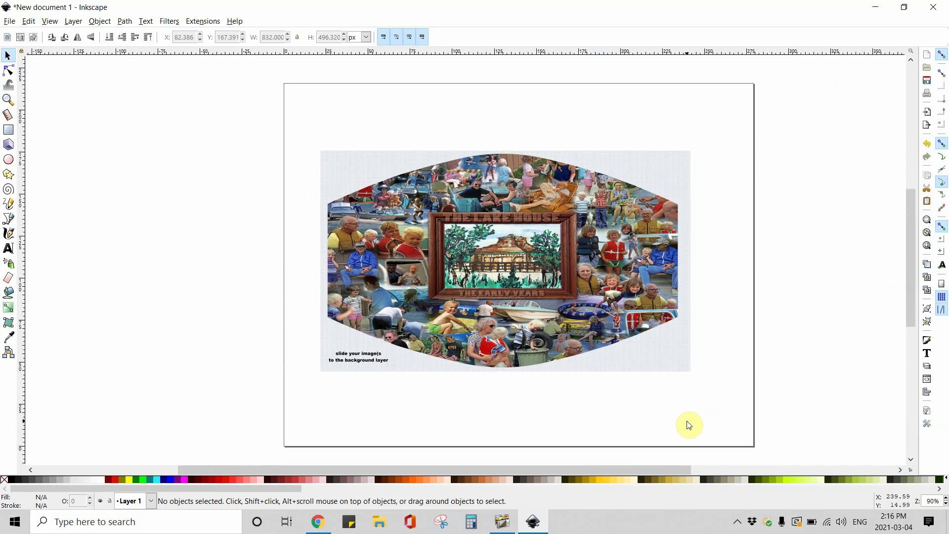
# Step: Move the grouped design up the page to about X 93 px, Y 223 px
pyautogui.click(548, 344)
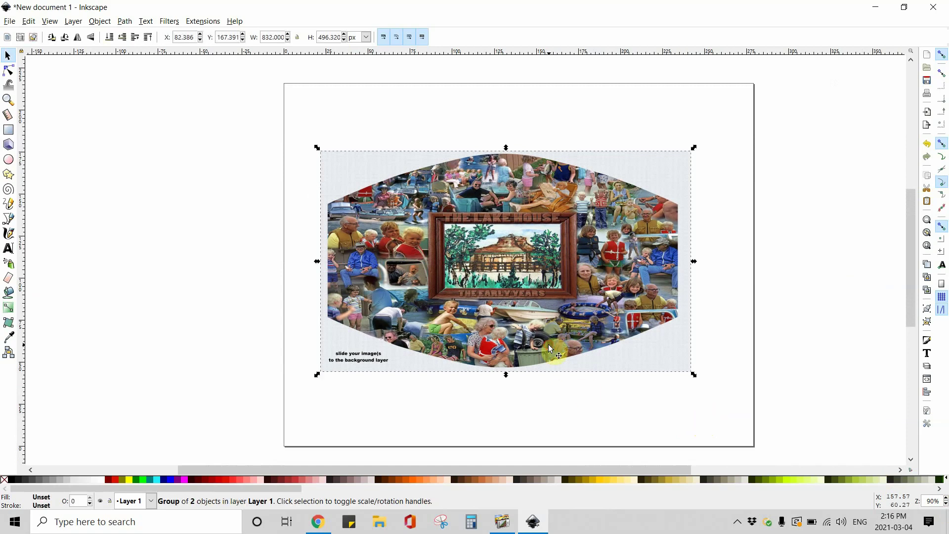
pyautogui.moveTo(538, 262); pyautogui.dragTo(520, 305)
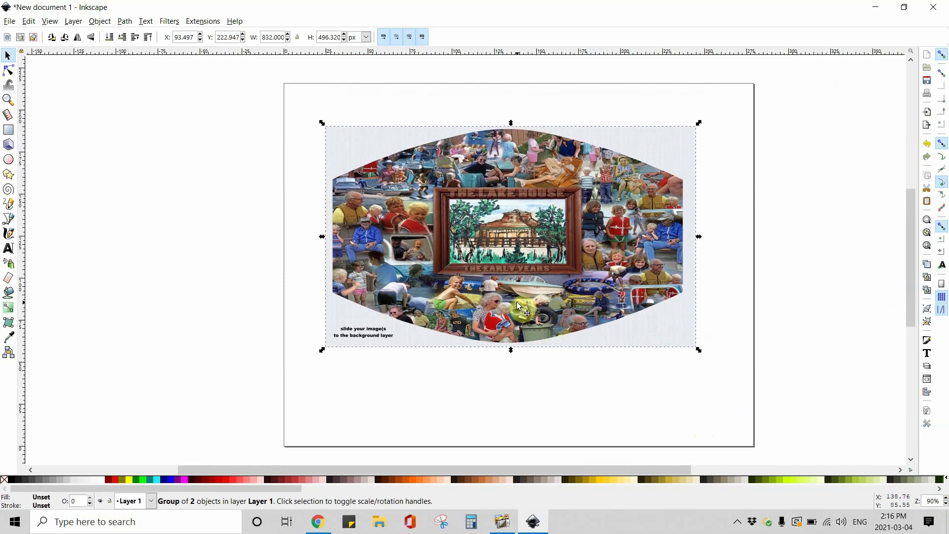
pyautogui.click(9, 21)
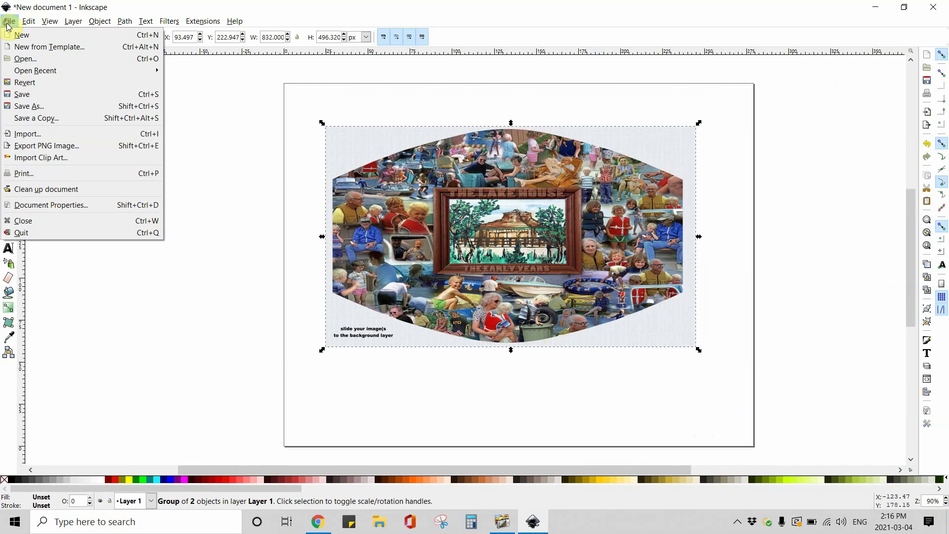
pyautogui.click(14, 104)
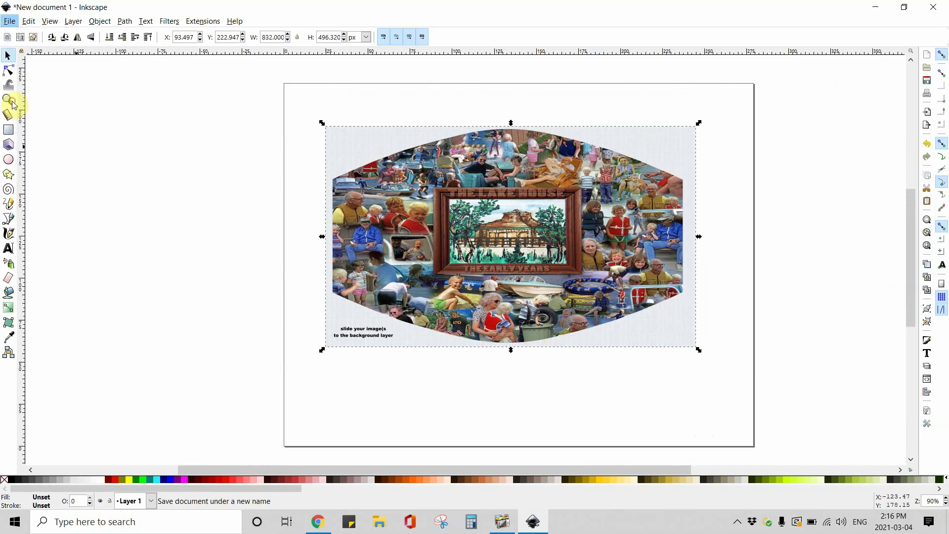
pyautogui.click(146, 256)
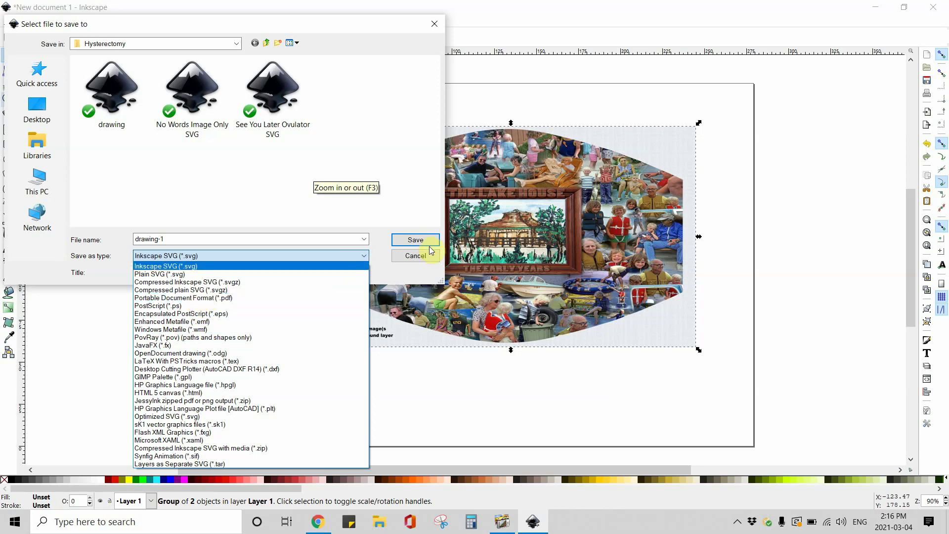
pyautogui.click(419, 256)
pyautogui.click(419, 257)
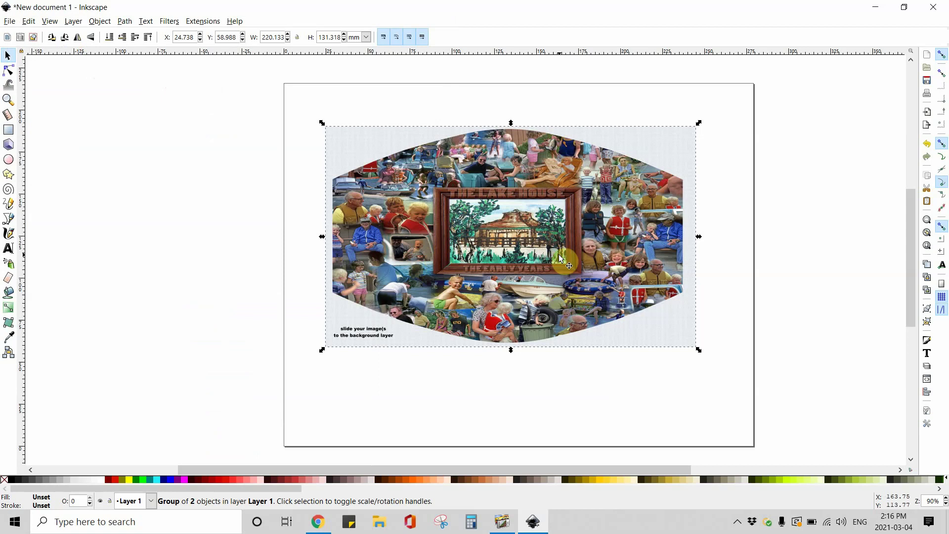
pyautogui.rightClick(561, 258)
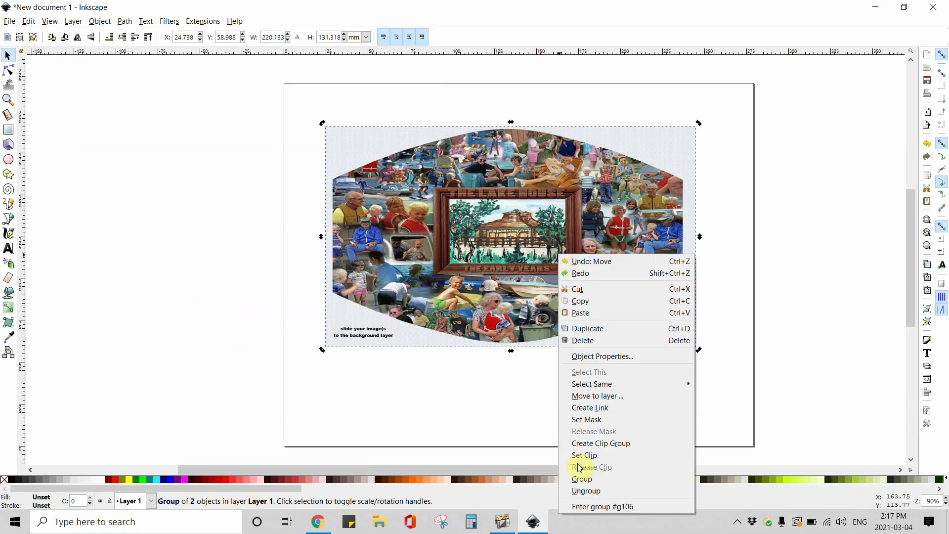
pyautogui.click(509, 401)
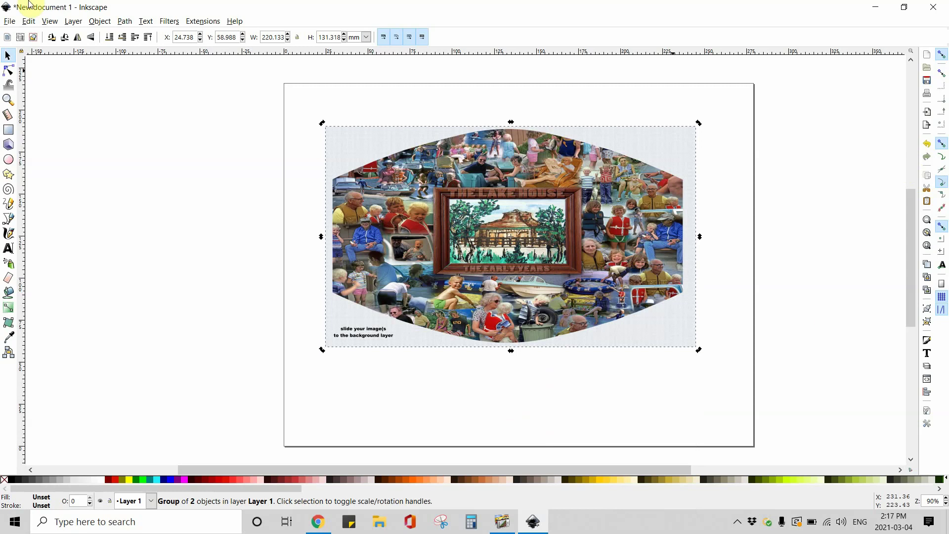
# Step: Start a PNG export of the selected group and choose the Desktop as the destination folder
pyautogui.click(9, 22)
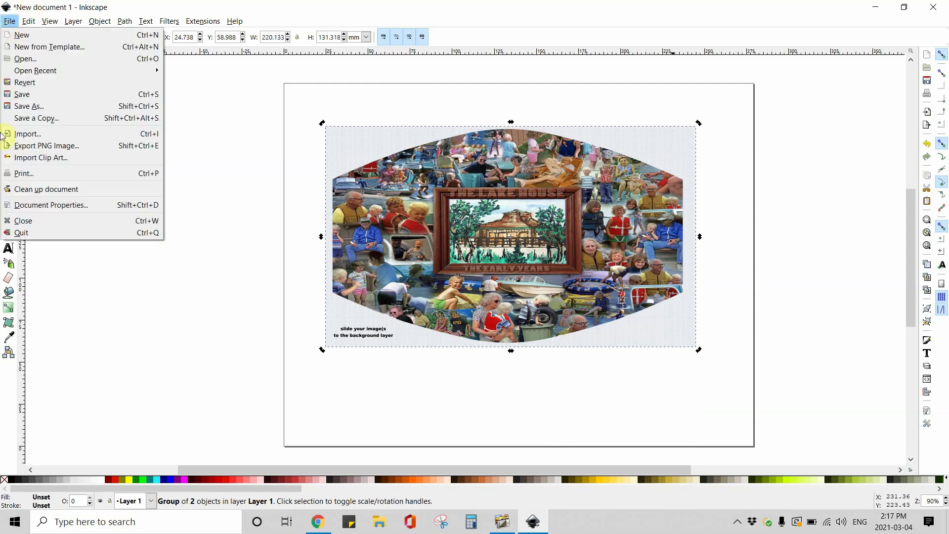
pyautogui.click(6, 149)
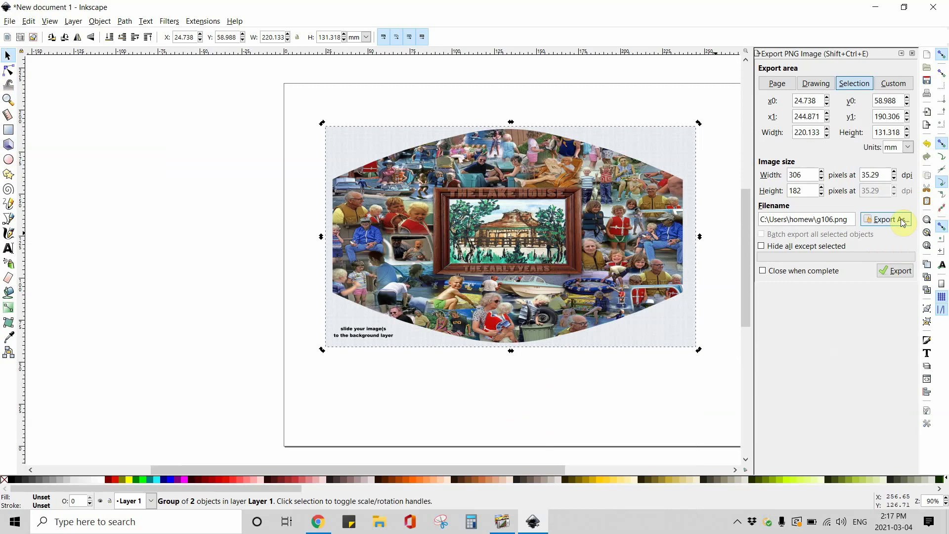
pyautogui.click(901, 220)
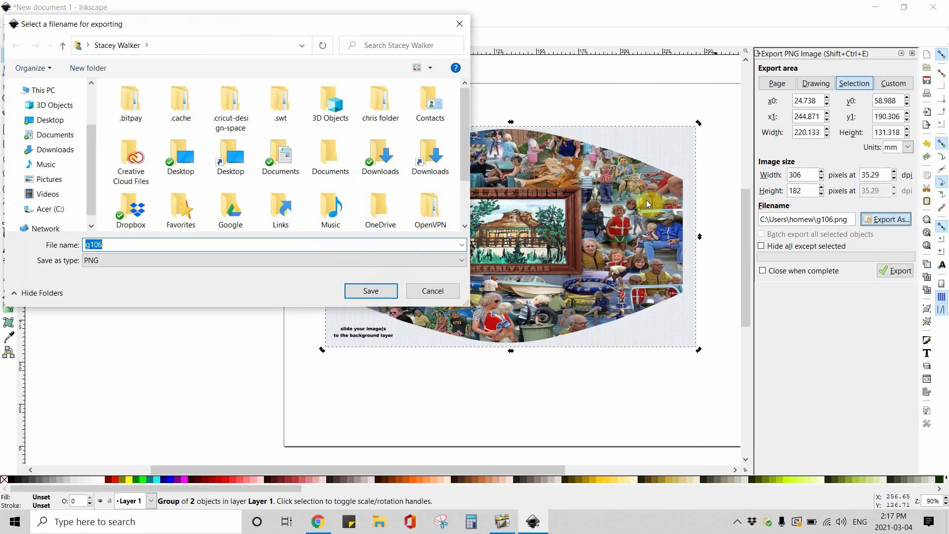
pyautogui.click(650, 146)
pyautogui.click(660, 166)
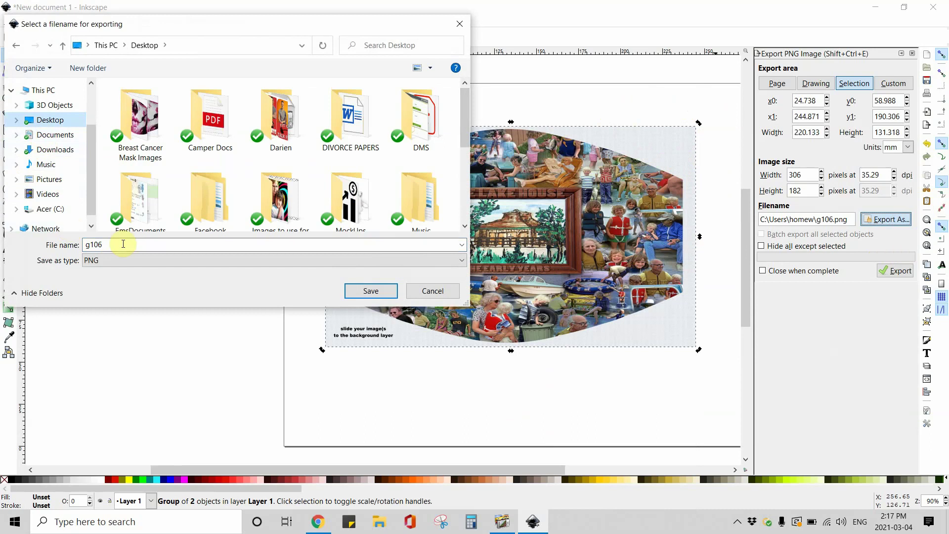
# Step: Name the export file "The Lake House Face Mask" and accept it as the PNG filename
pyautogui.moveTo(123, 245); pyautogui.dragTo(4, 251)
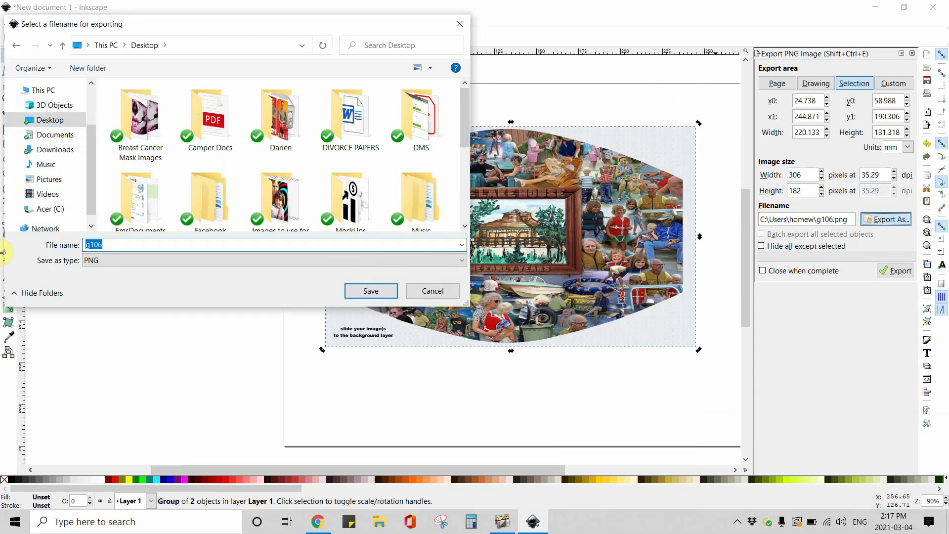
pyautogui.write('tHE')
pyautogui.press('BackSpace')
pyautogui.press('BackSpace')
pyautogui.press('BackSpace')
pyautogui.press('BackSpace')
pyautogui.press('capslock')
pyautogui.write('The Lank')
pyautogui.press('BackSpace')
pyautogui.press('BackSpace')
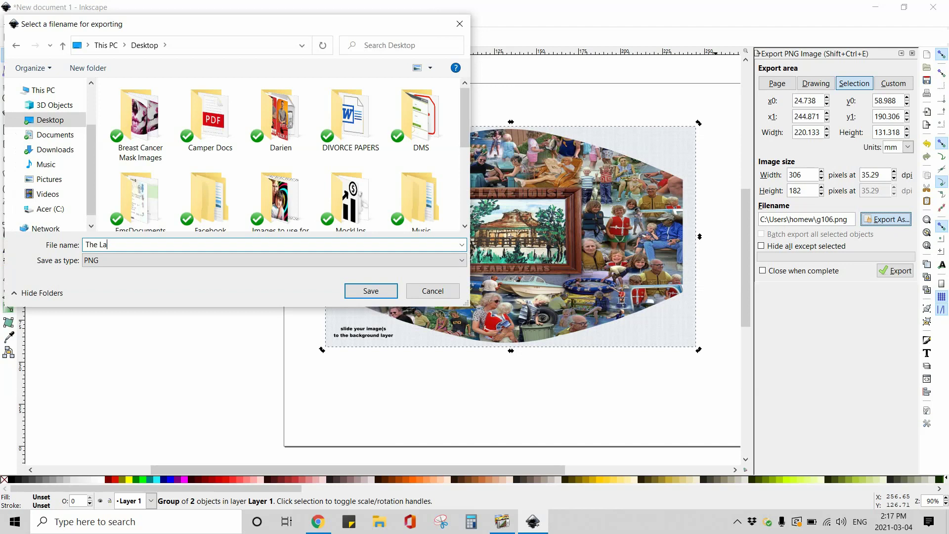
pyautogui.write('ke House Face ma')
pyautogui.press('BackSpace')
pyautogui.press('BackSpace')
pyautogui.write('Mask')
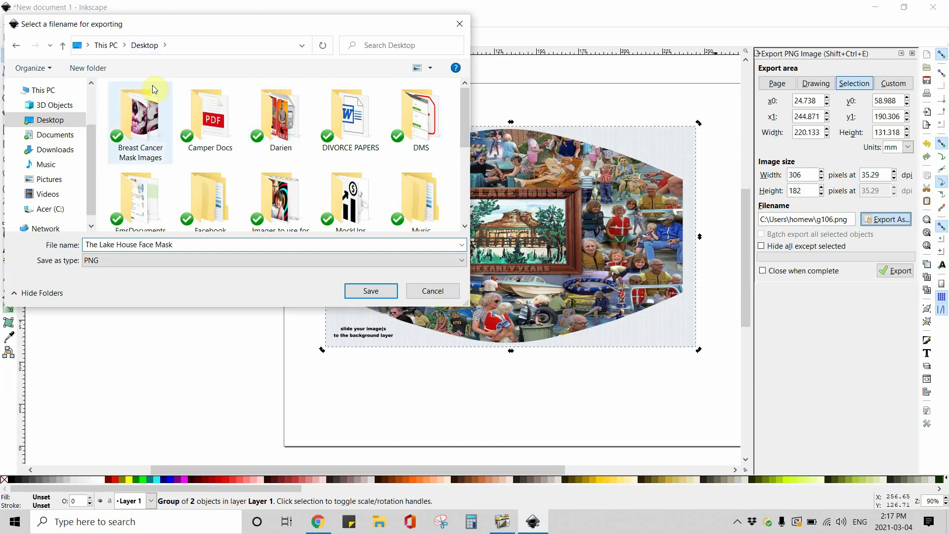
pyautogui.click(357, 291)
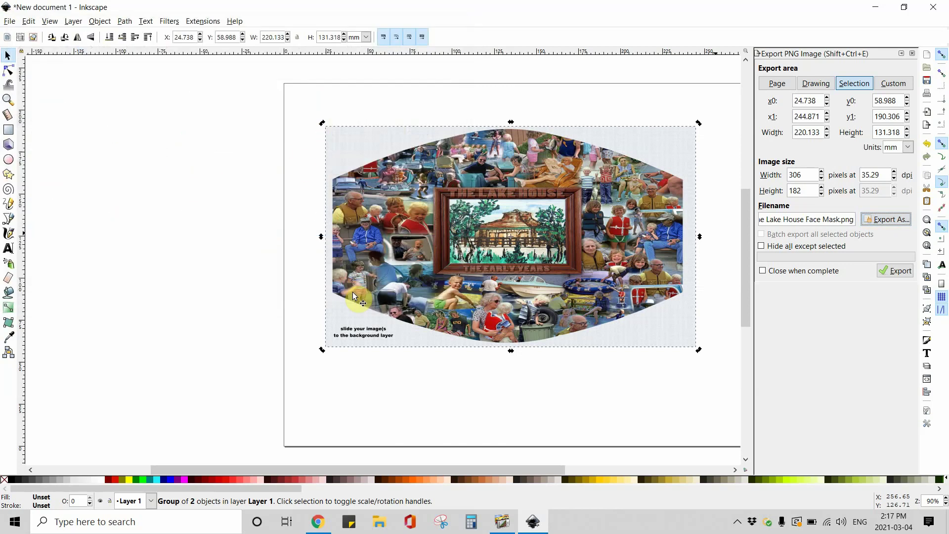
# Step: Deselect the design, check the desktop for the exported file and return to Inkscape
pyautogui.click(316, 317)
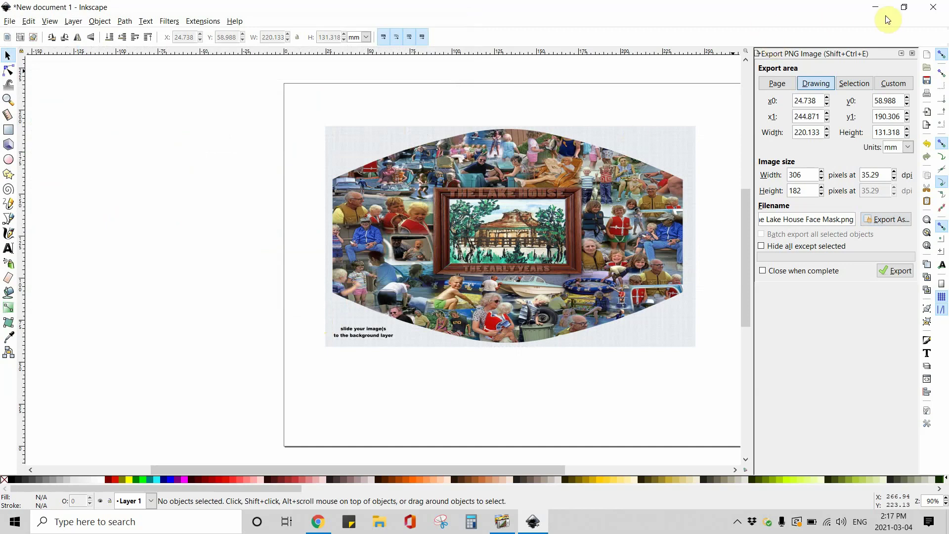
pyautogui.click(873, 10)
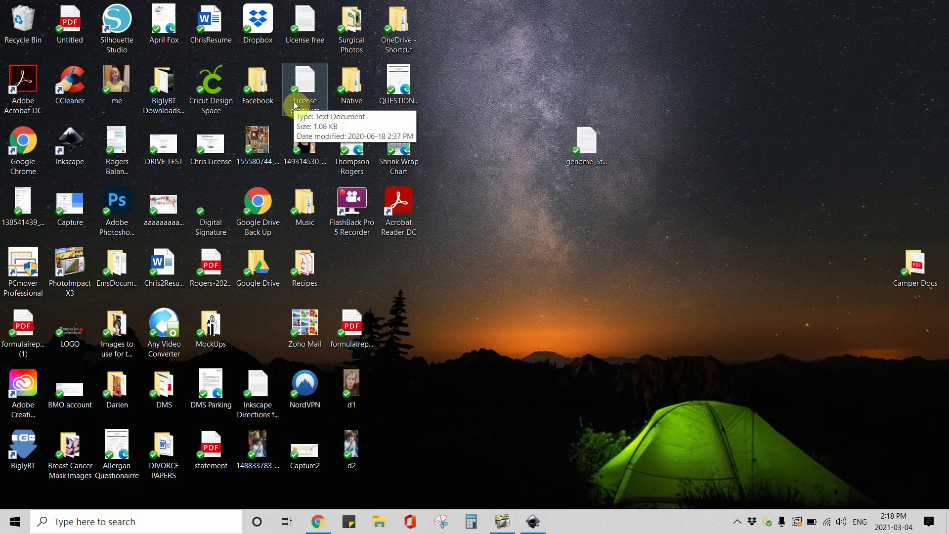
pyautogui.click(535, 520)
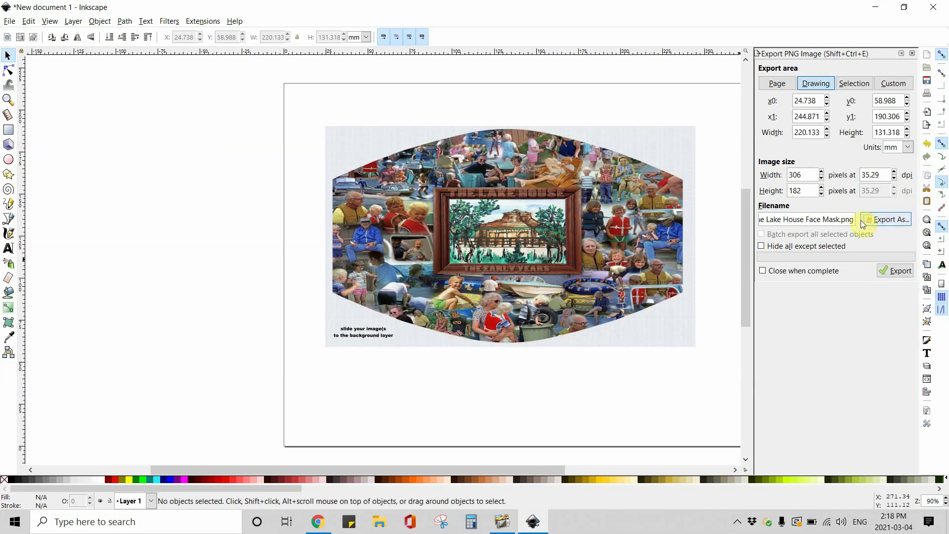
# Step: Enable Close when complete and export the drawing as the PNG file
pyautogui.click(763, 272)
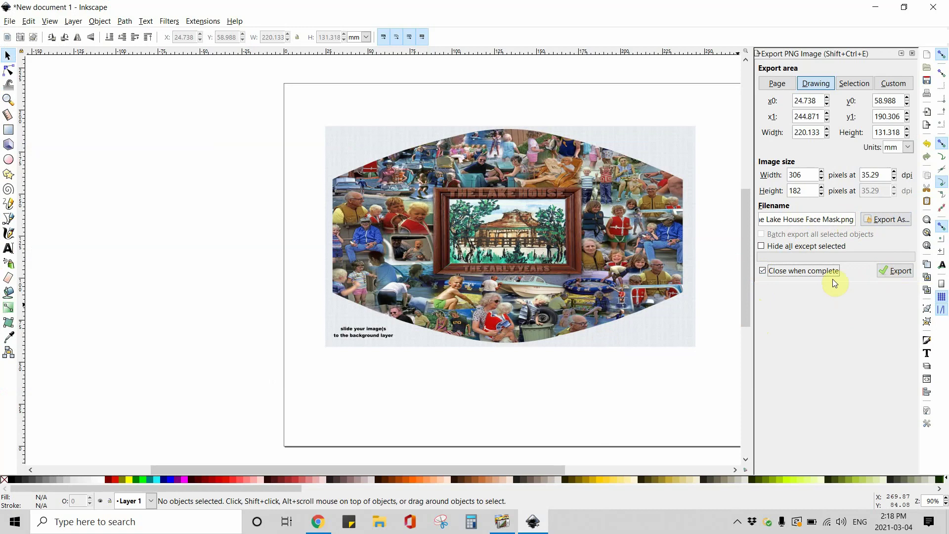
pyautogui.click(895, 270)
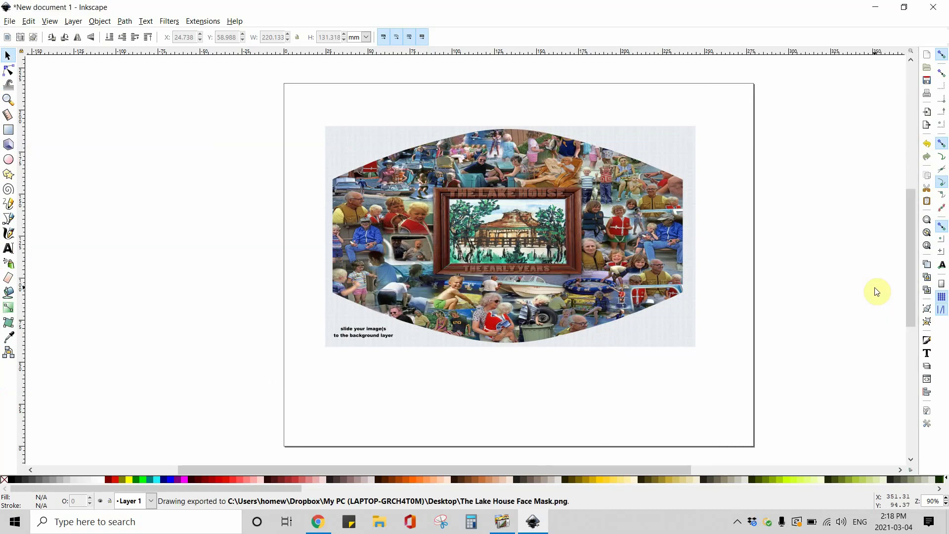
# Step: Open the exported Lake House Face Mask image from the desktop in PhotoImpact, view it enlarged, and close PhotoImpact
pyautogui.click(876, 7)
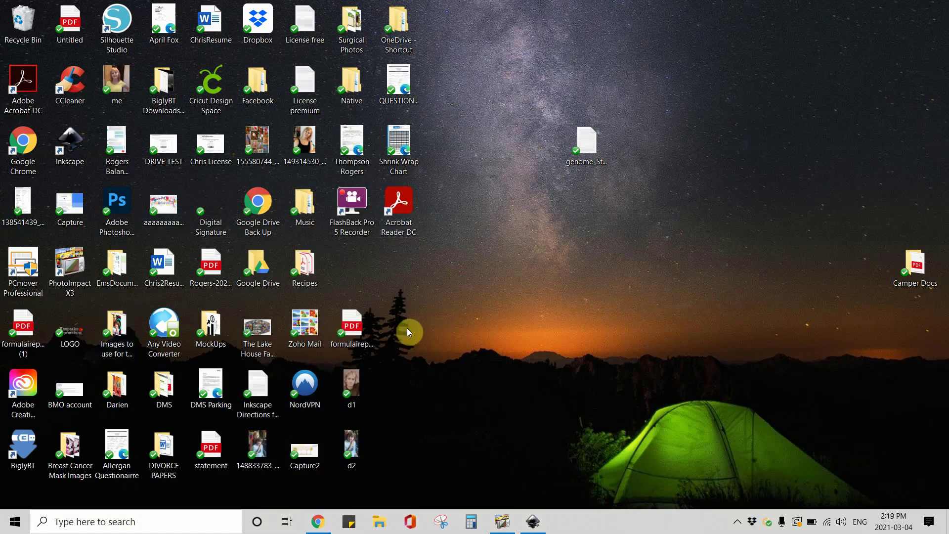
pyautogui.doubleClick(253, 355)
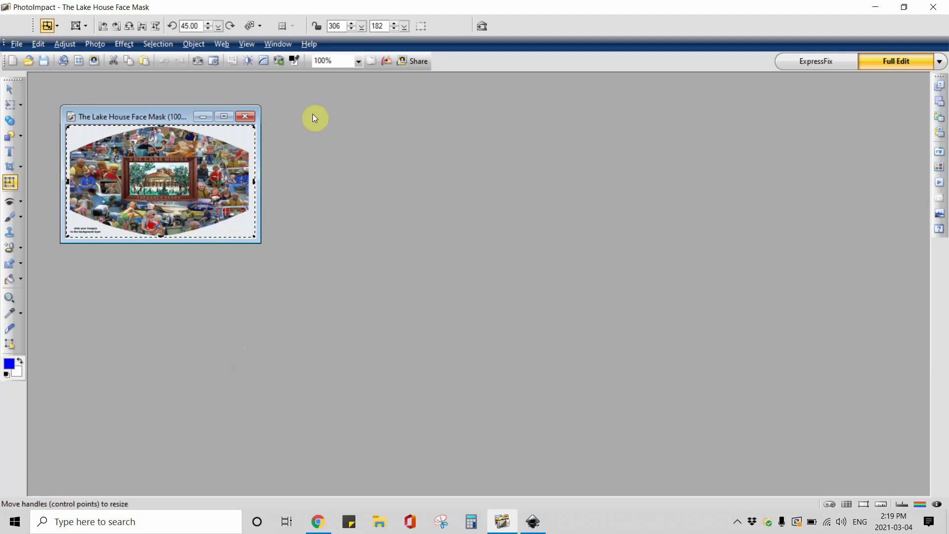
pyautogui.click(358, 60)
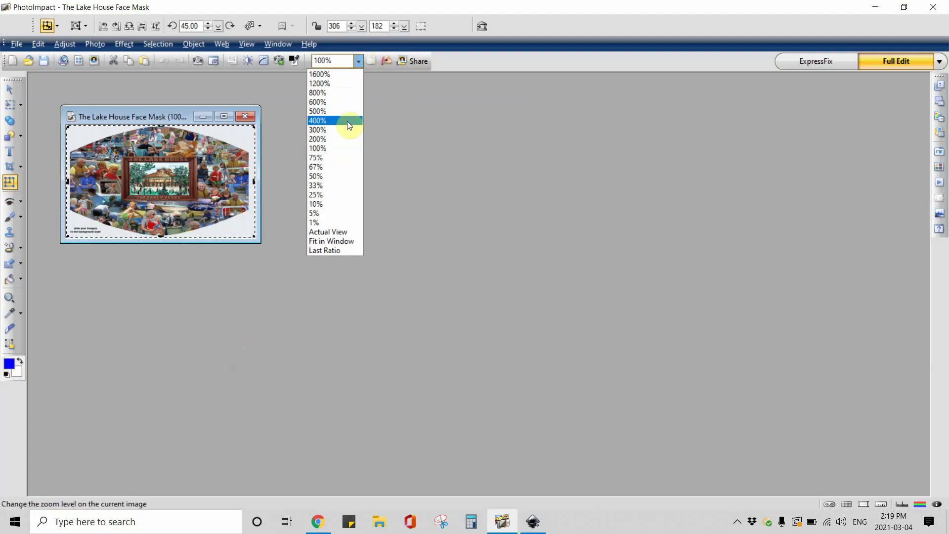
pyautogui.click(343, 136)
pyautogui.click(245, 121)
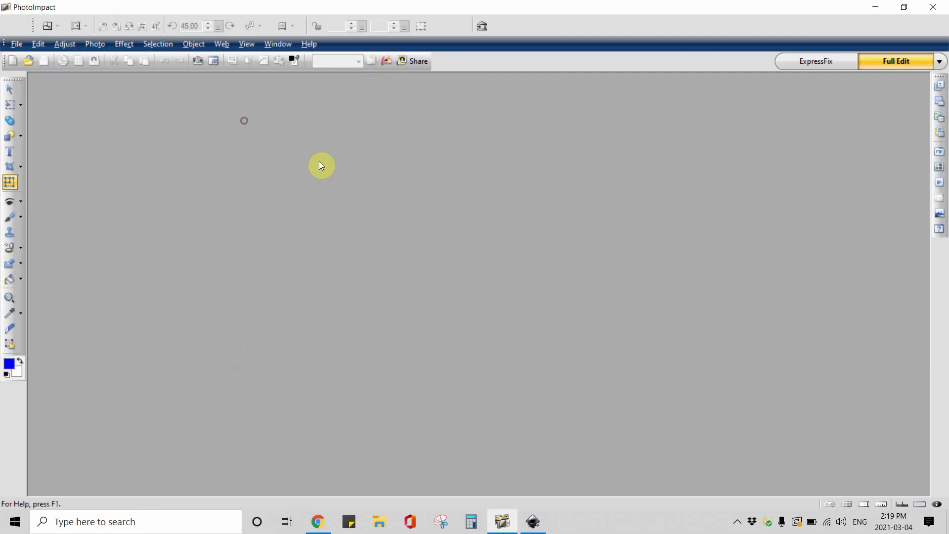
pyautogui.click(934, 7)
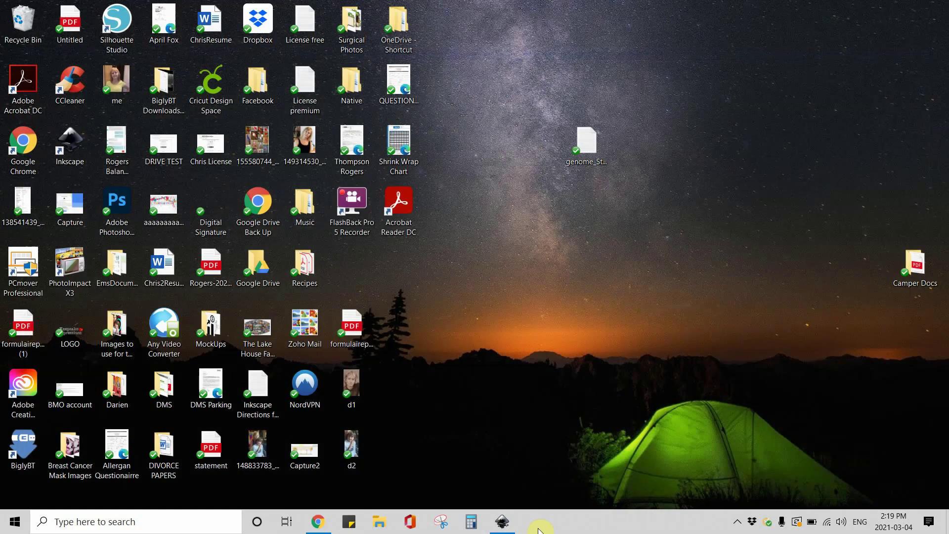
# Step: Switch back to Inkscape and delete the grouped collage design from the page
pyautogui.click(502, 522)
pyautogui.click(472, 324)
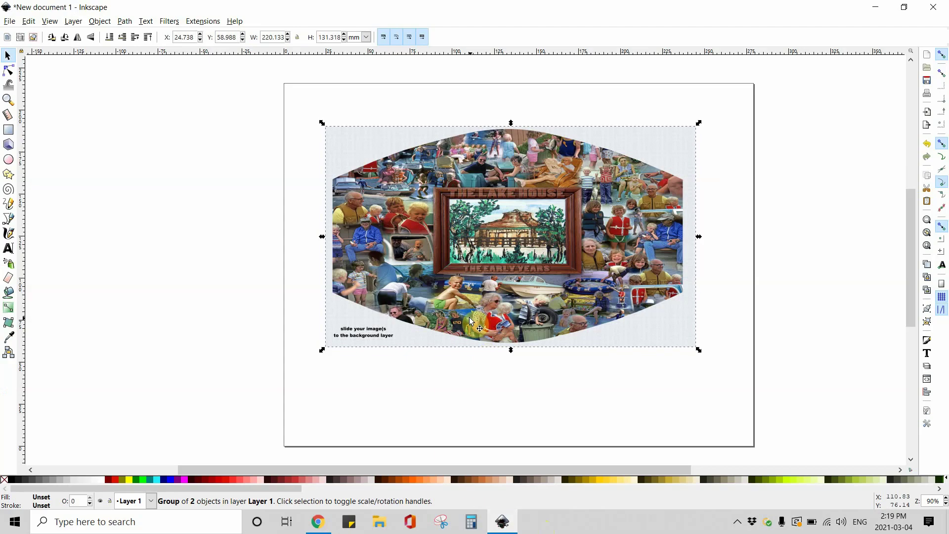
pyautogui.rightClick(475, 243)
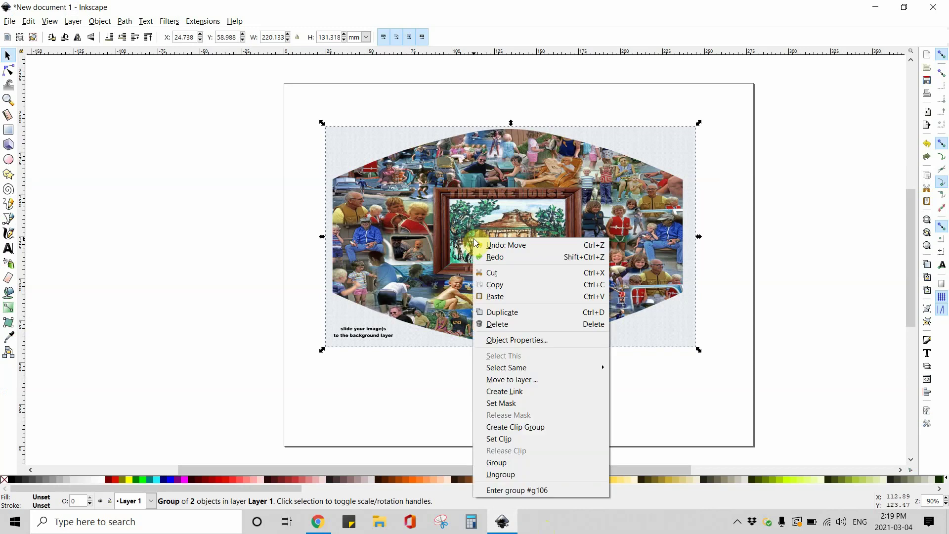
pyautogui.click(484, 325)
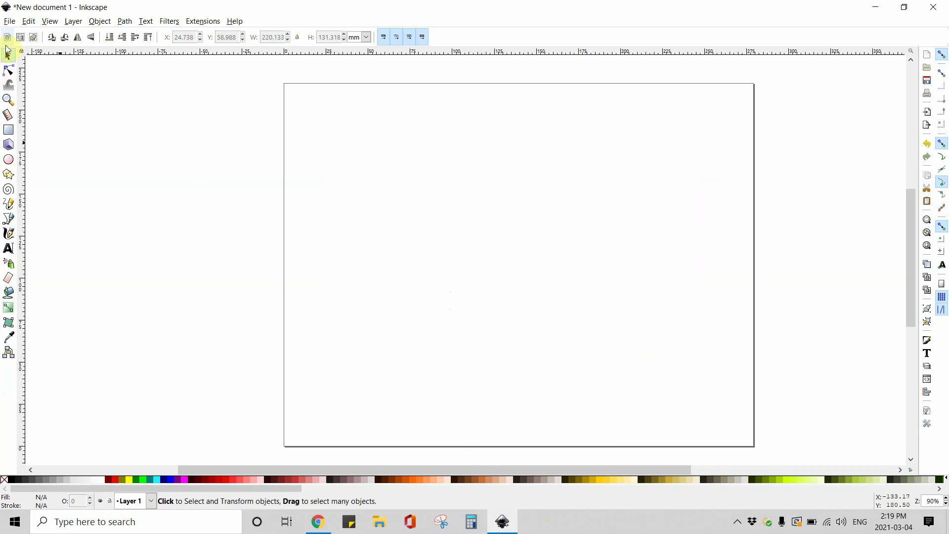
# Step: Import the "8.5 x 11 landscape Christmas Ornament" template from the Images to use for templates folder
pyautogui.click(9, 21)
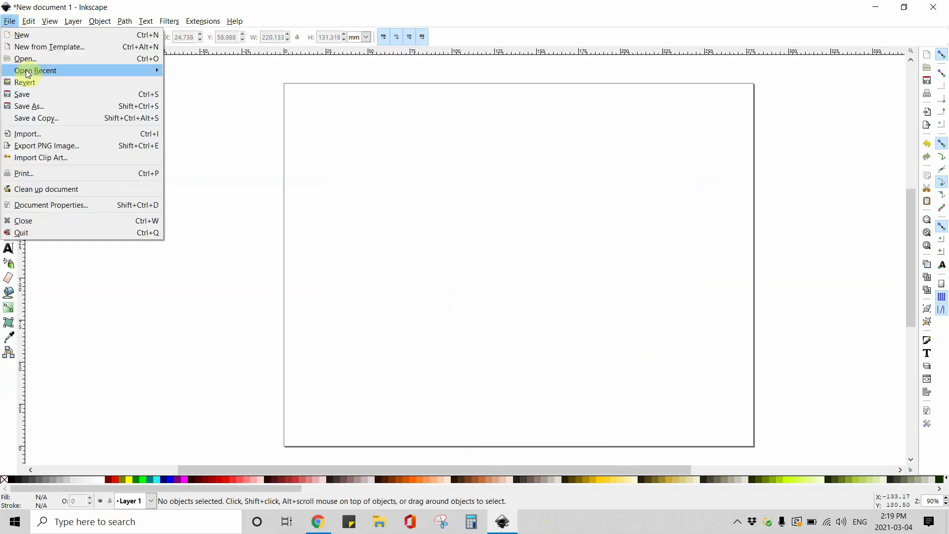
pyautogui.click(33, 135)
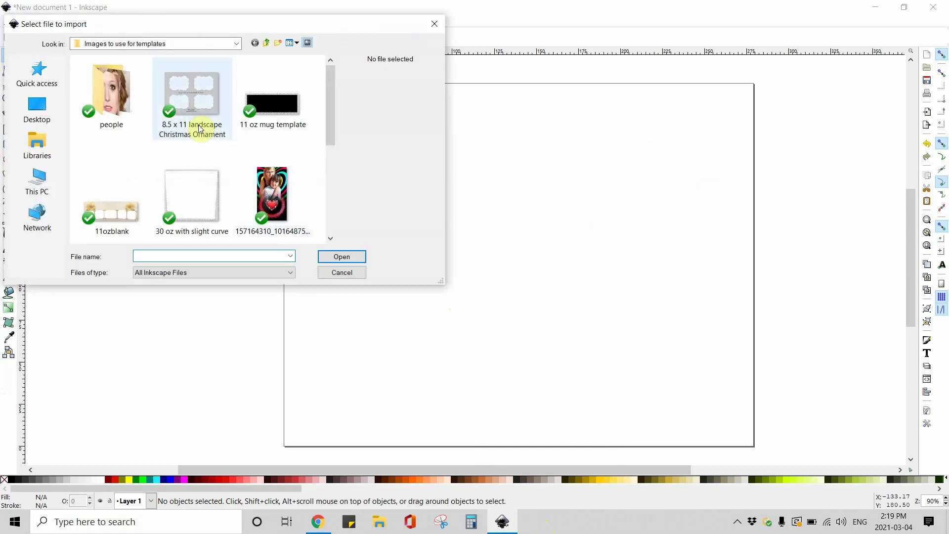
pyautogui.click(195, 116)
pyautogui.click(342, 256)
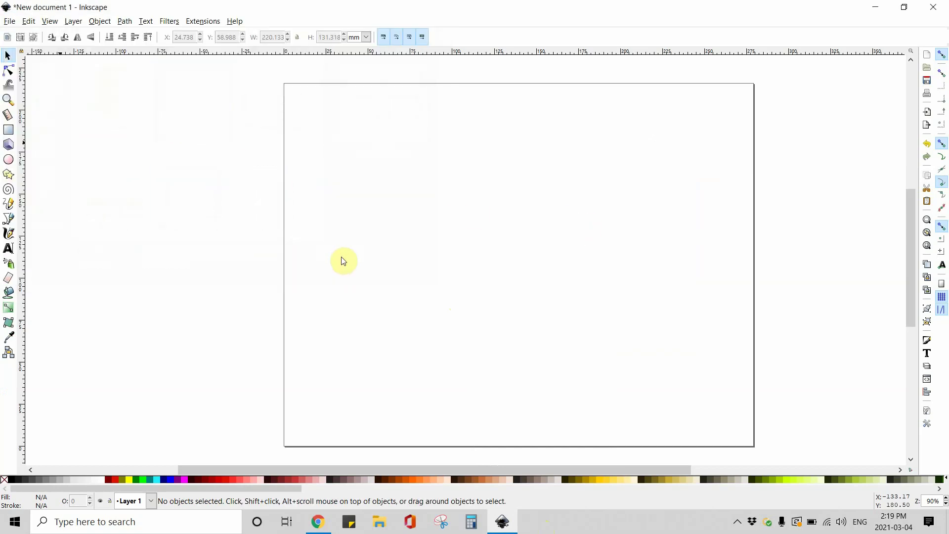
# Step: Move the ornament template over the page to about X -2.4 mm, Y 8.2 mm
pyautogui.moveTo(553, 265); pyautogui.dragTo(486, 248)
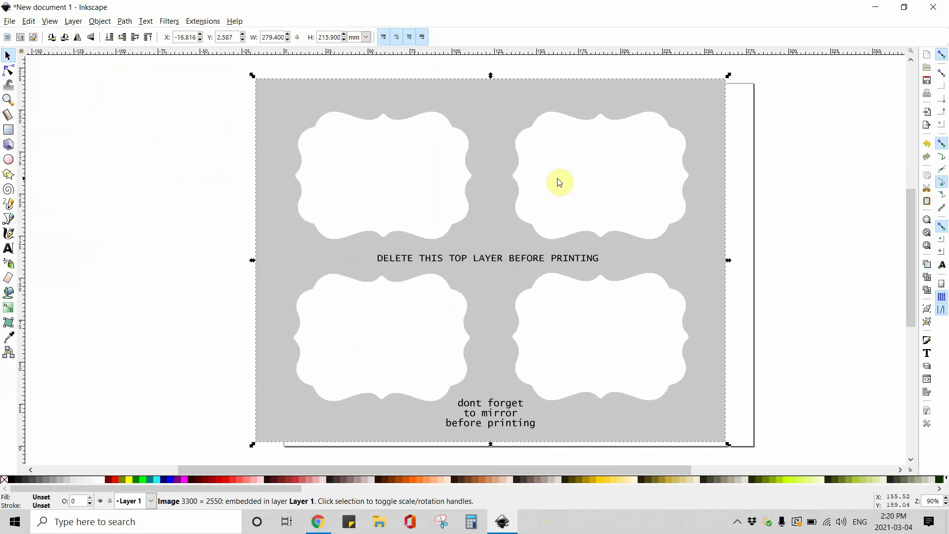
pyautogui.click(529, 316)
pyautogui.moveTo(511, 269); pyautogui.dragTo(550, 268)
pyautogui.moveTo(334, 267); pyautogui.dragTo(320, 253)
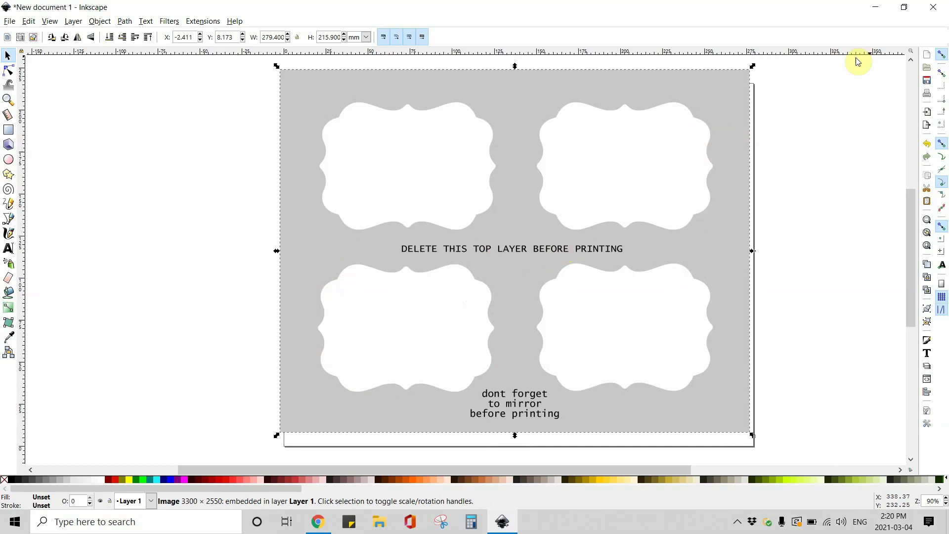
# Step: Close the Inkscape document without saving the changes
pyautogui.click(936, 16)
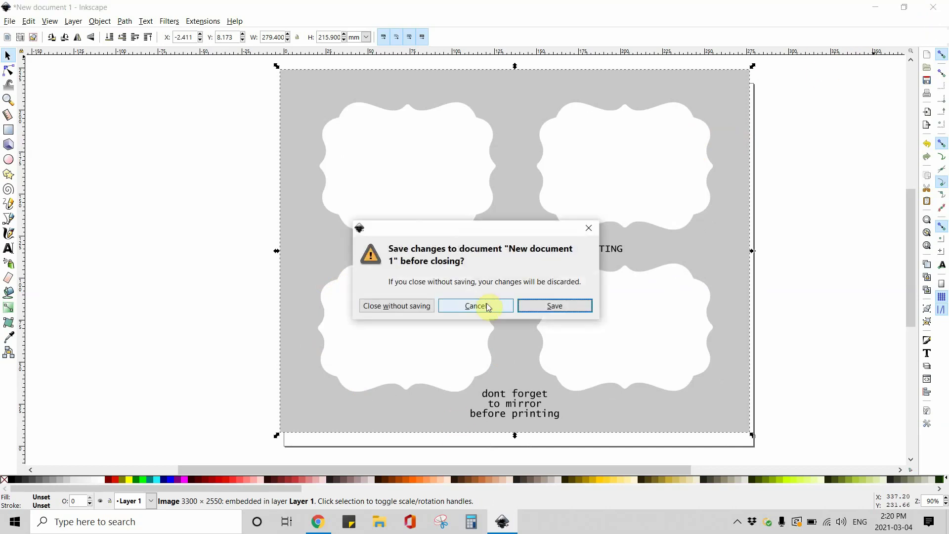
pyautogui.click(397, 309)
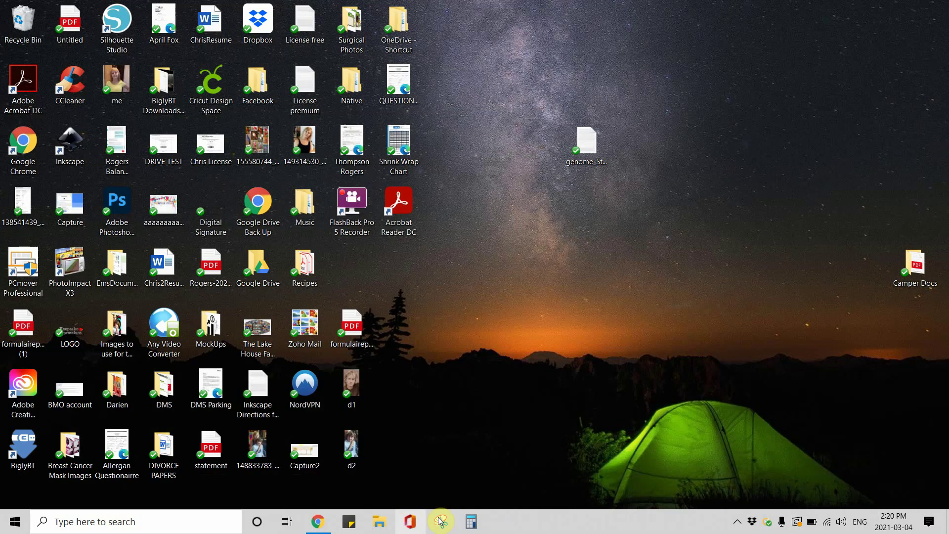
pyautogui.click(797, 523)
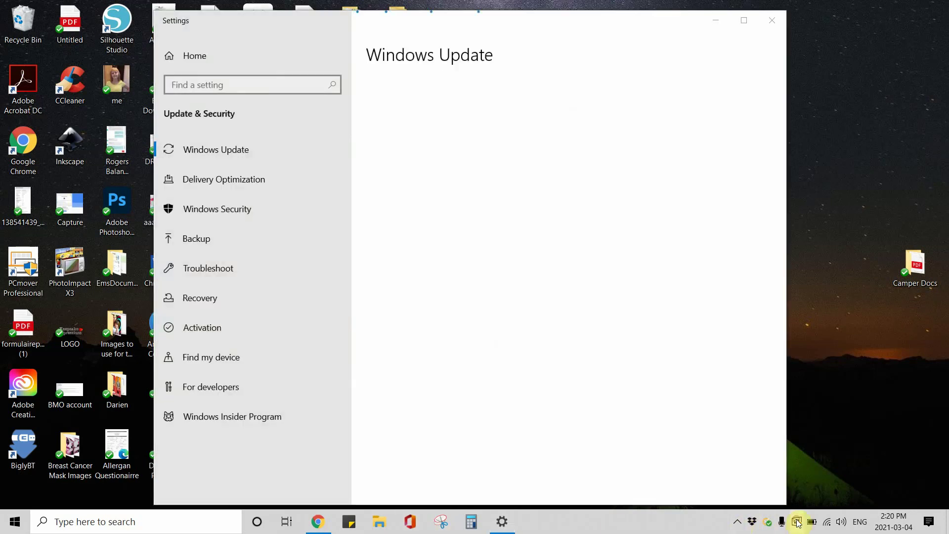
pyautogui.click(737, 522)
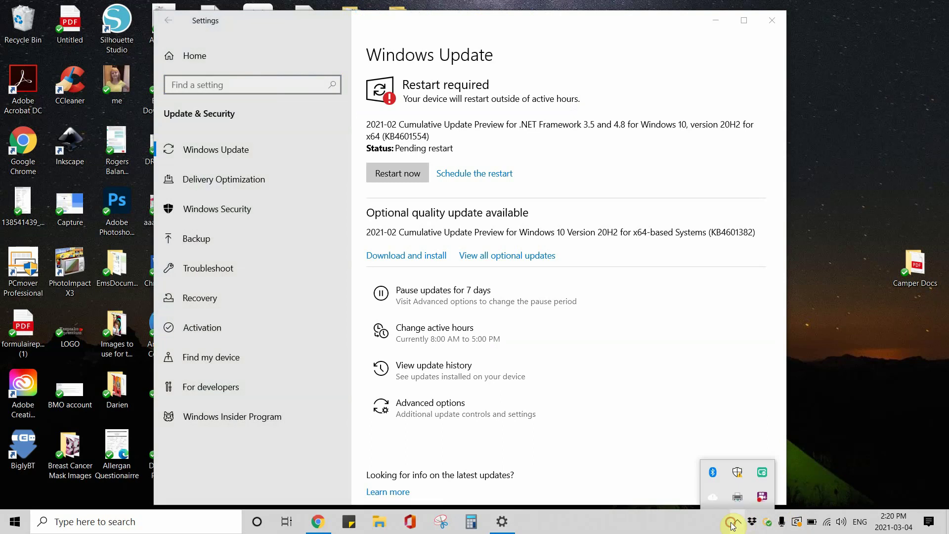
pyautogui.rightClick(761, 497)
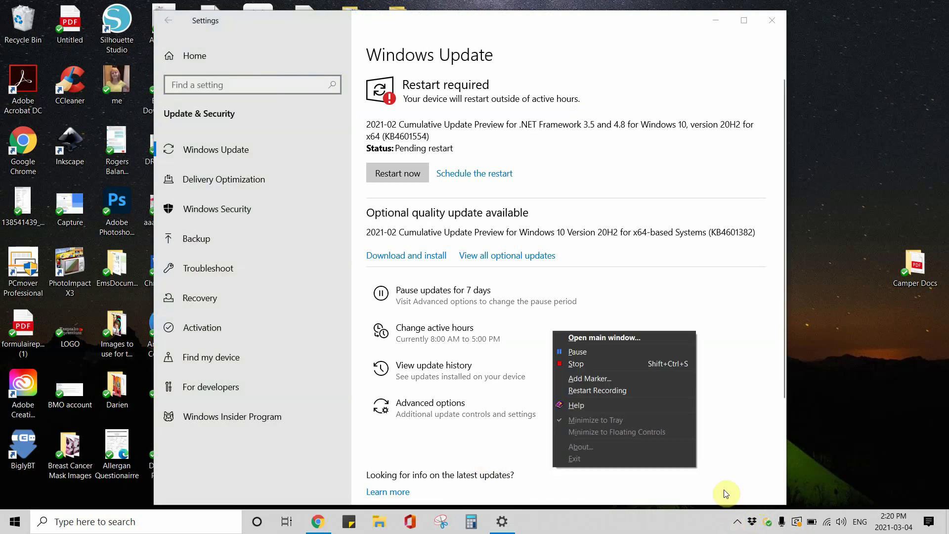